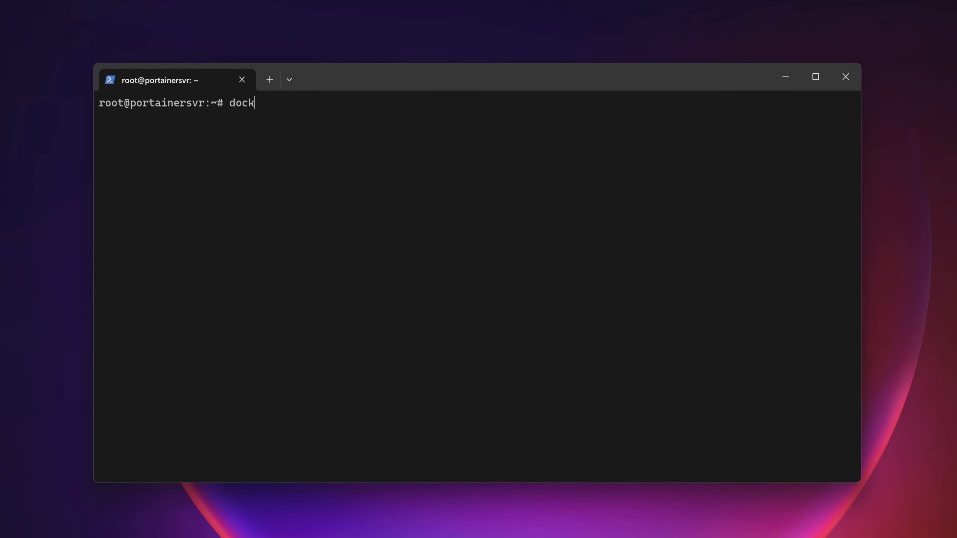
Run docker info in the server terminal to show the Docker installation's details.
type("fo")
key("Return")
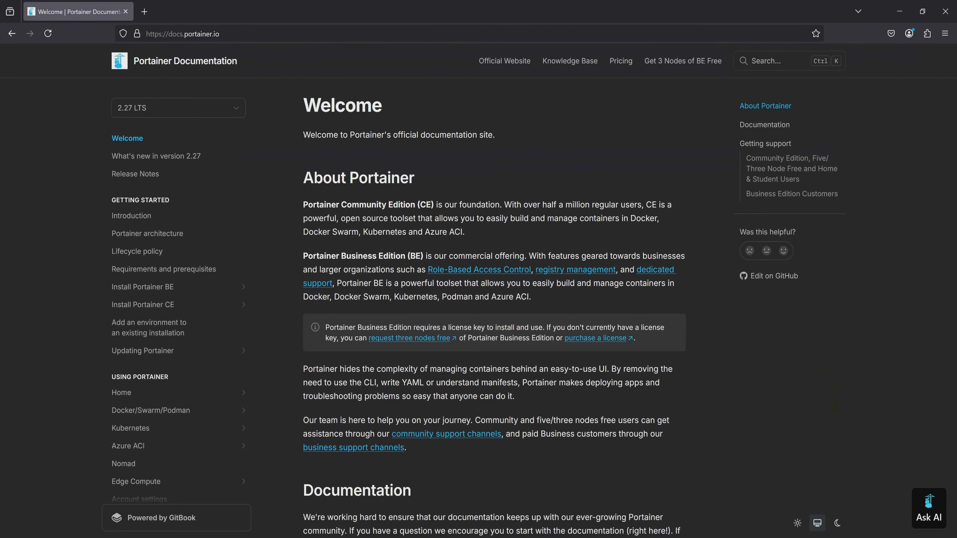
Open the Portainer BE installation instructions for Docker Standalone on Linux and go to the Deployment section.
left_click(240, 286)
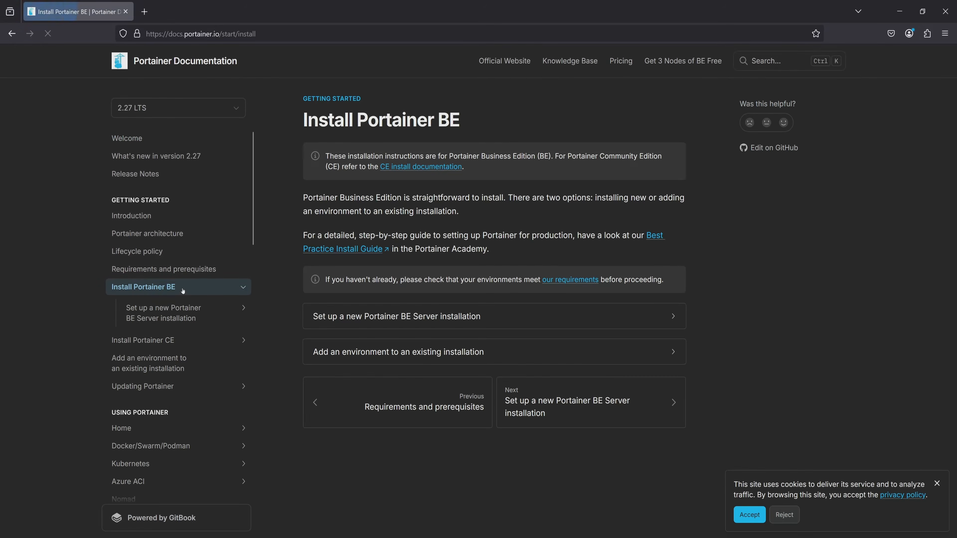
left_click(531, 317)
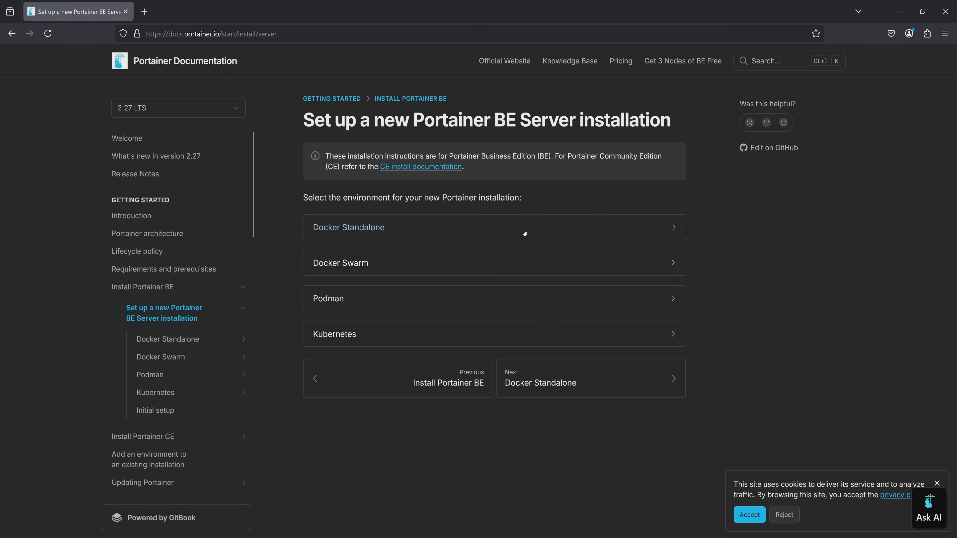
left_click(524, 232)
left_click(536, 231)
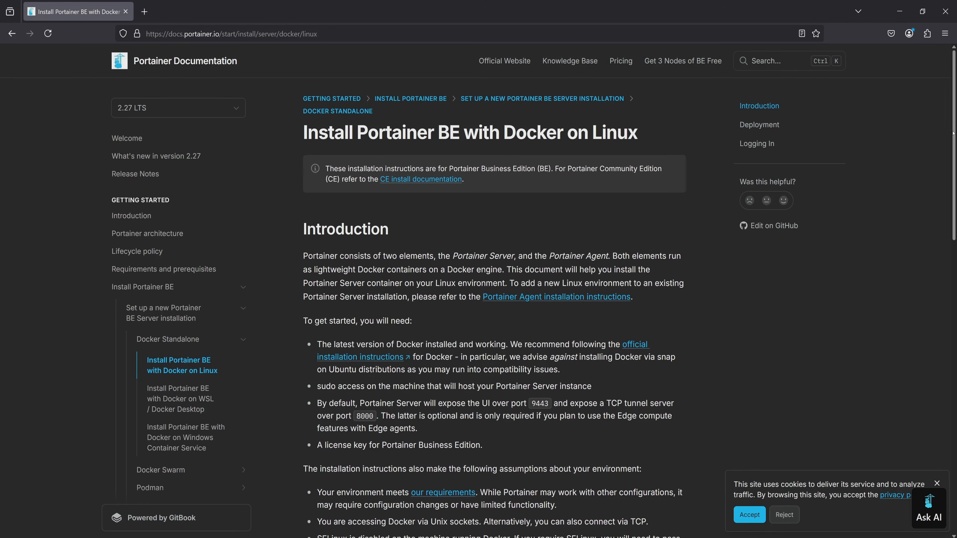
scroll(918, 140, "down", 8)
scroll(945, 342, "down", 5)
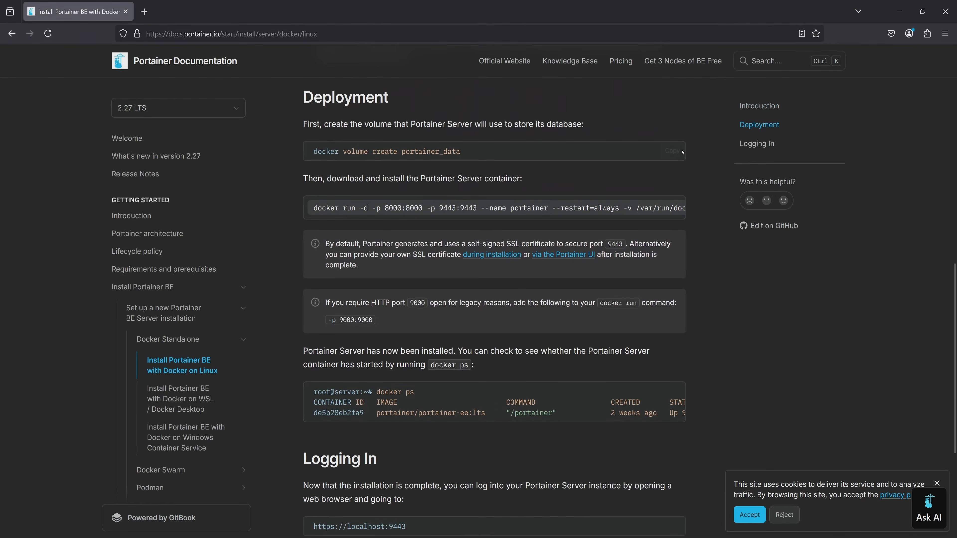
Switch to the terminal and run docker volume create portainer_data from the documentation.
key("alt+Tab")
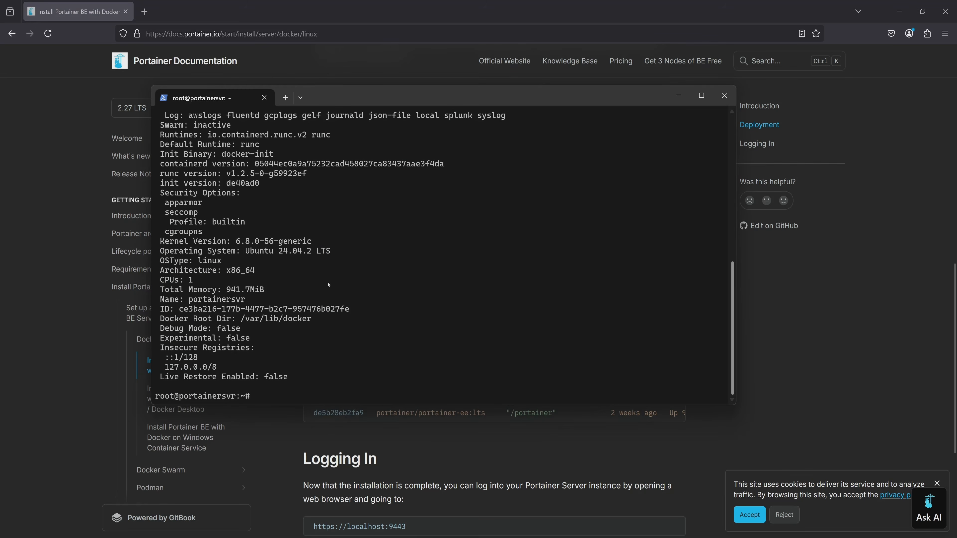
type("docker volume create portainer_data")
key("Return")
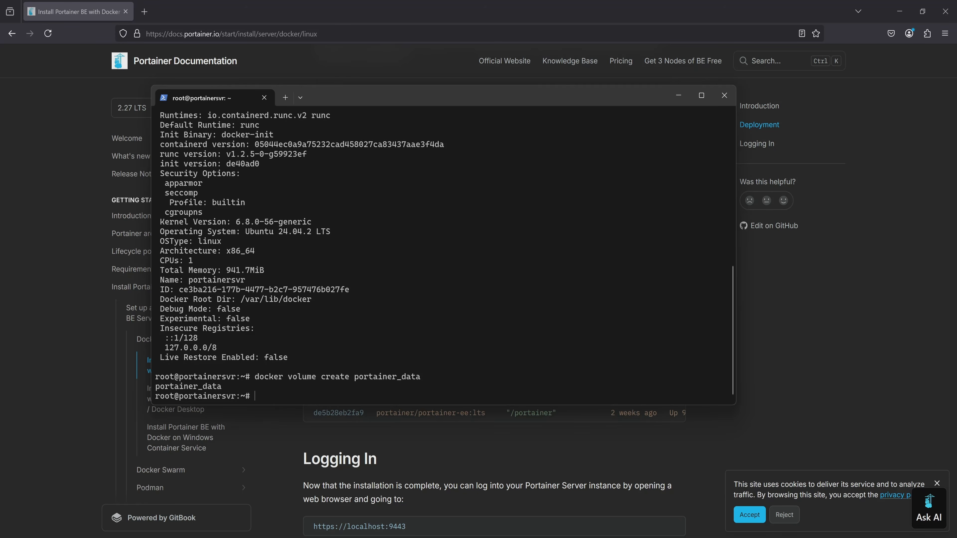
Copy the docker run command for portainer/portainer-ee:lts with ports 8000 and 9443 from the documentation and run it in the terminal.
key("alt+Tab")
left_click(672, 205)
key("alt+Tab")
key("ctrl+v")
key("Right")
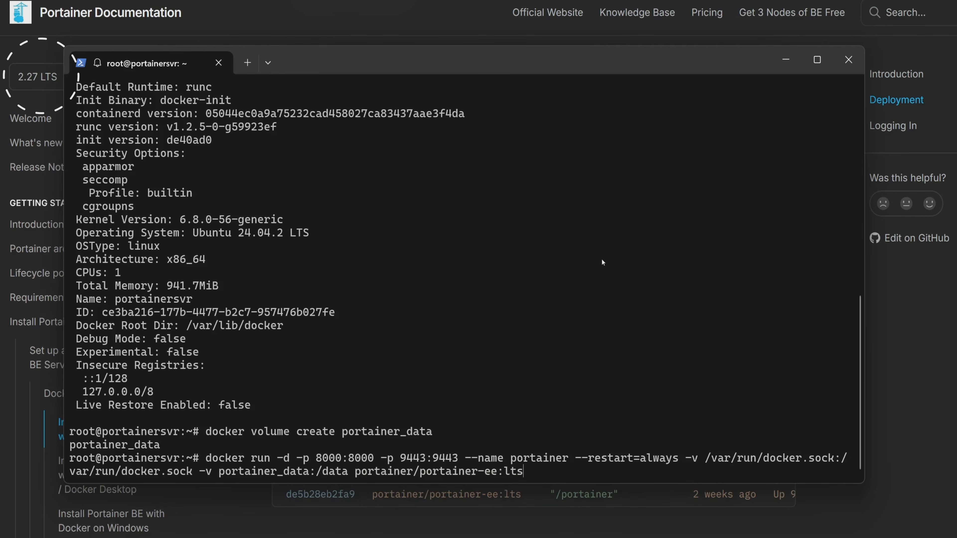
key("Return")
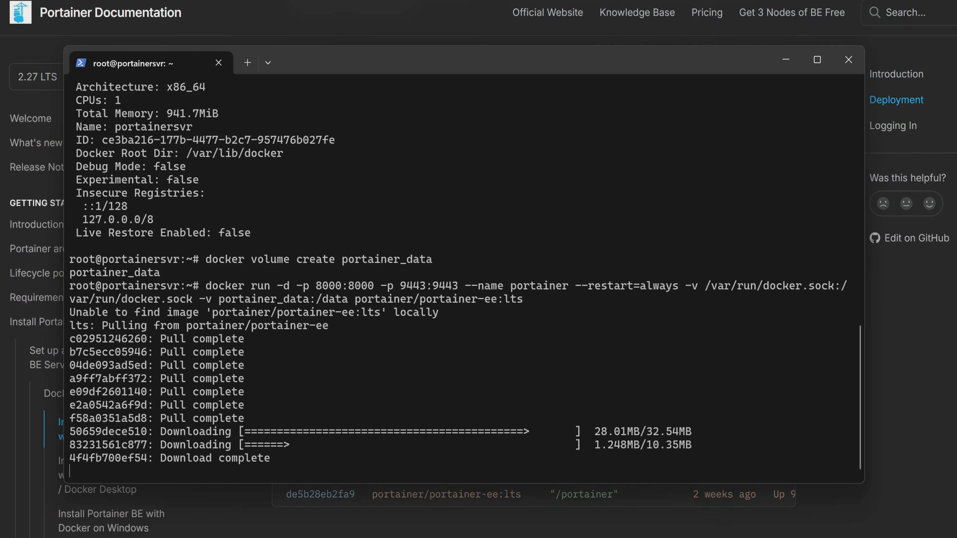
List the server's network addresses with ip addr and copy the IPv4 address of eth0.
type("ip addr")
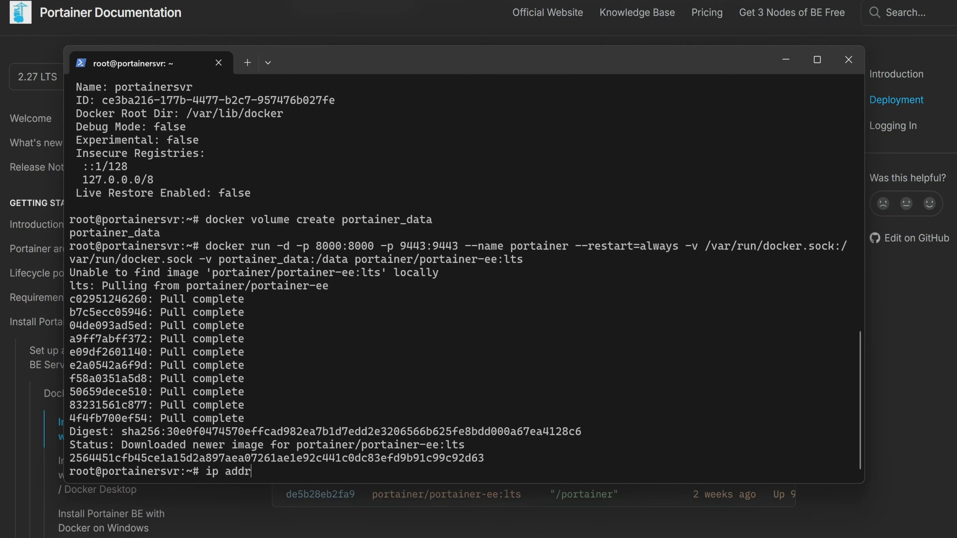
key("Return")
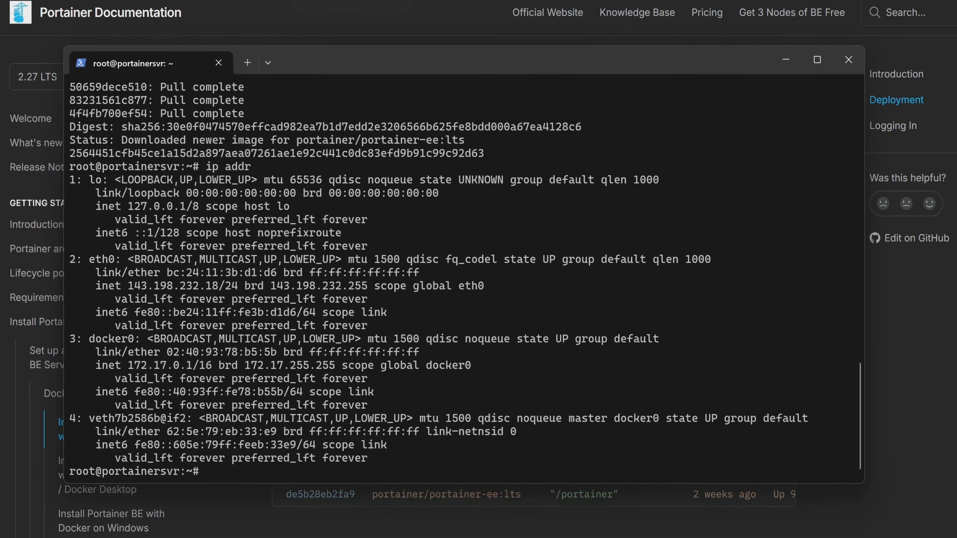
left_click_drag(126, 286, 222, 286)
left_click_drag(130, 288, 215, 289)
key("ctrl+c")
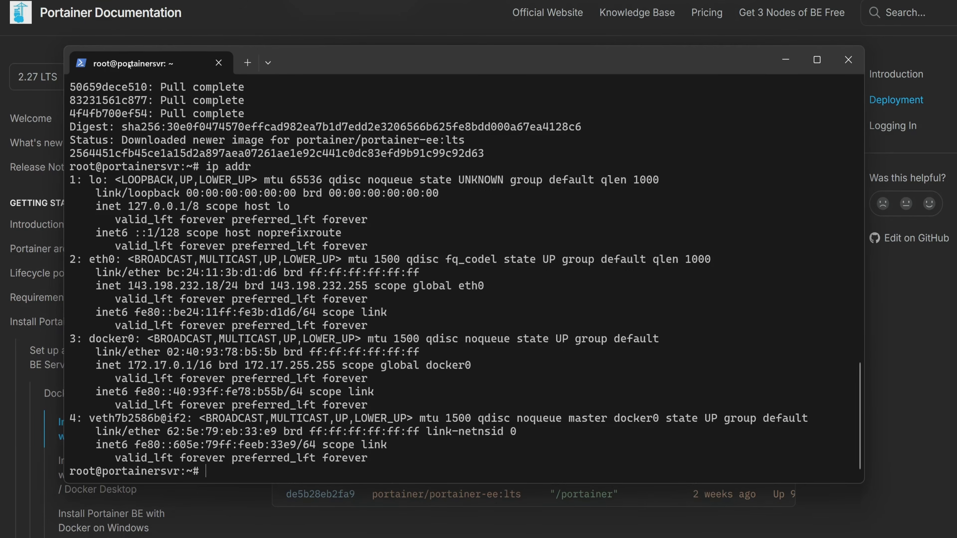
left_click(256, 33)
type("https://143.198.232.18")
key("ctrl+v")
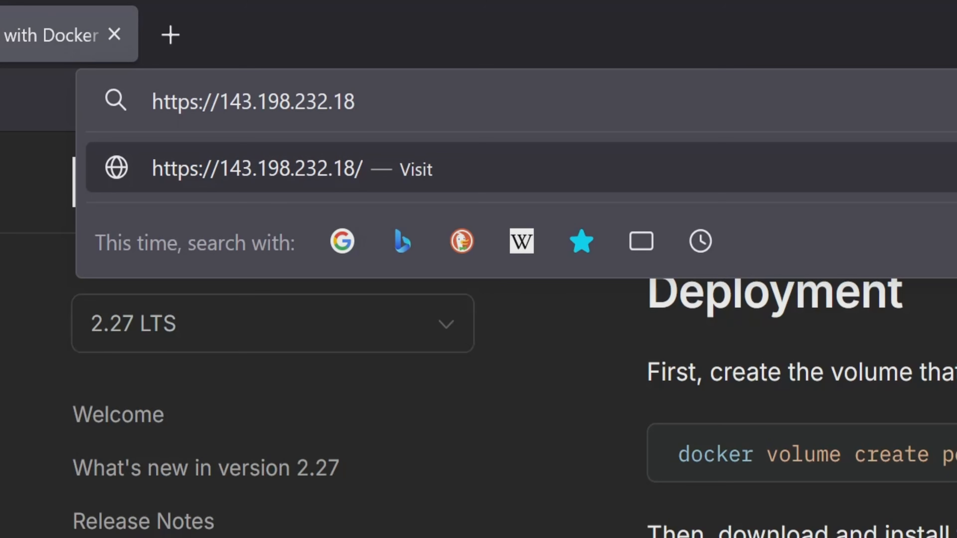
type(":9443")
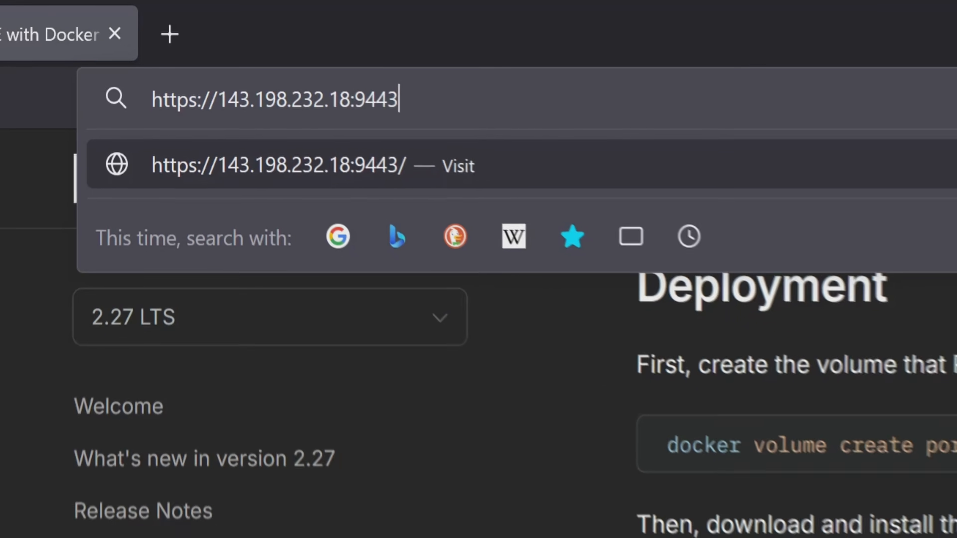
key("Return")
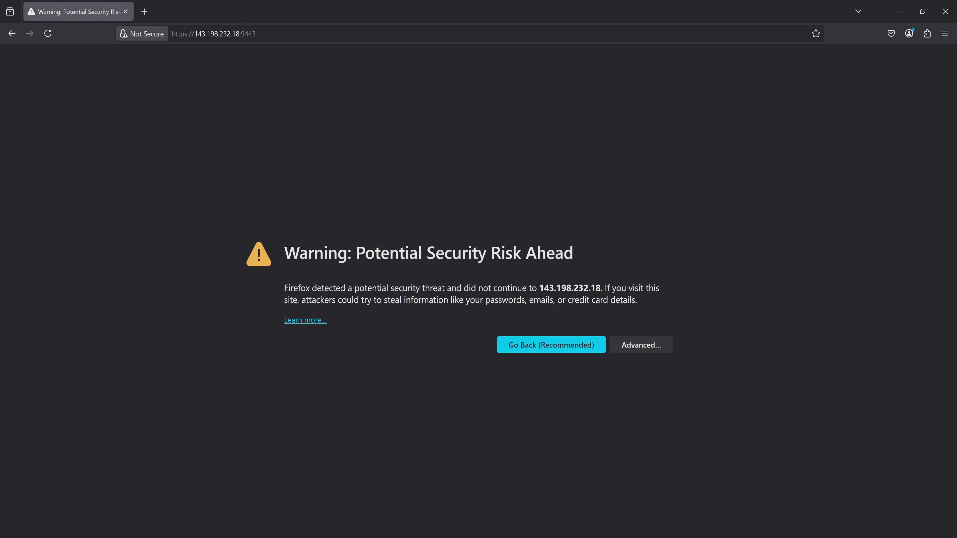
left_click(640, 345)
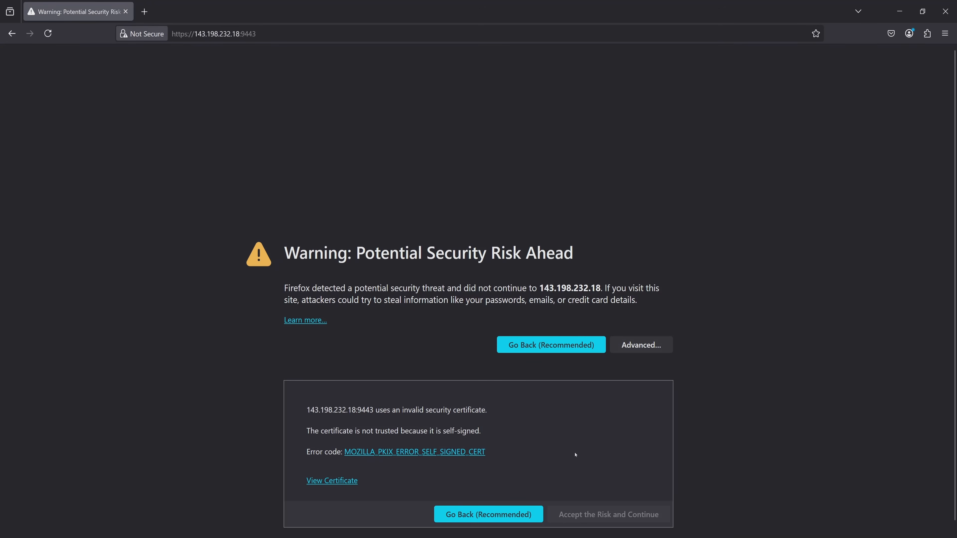
left_click(588, 514)
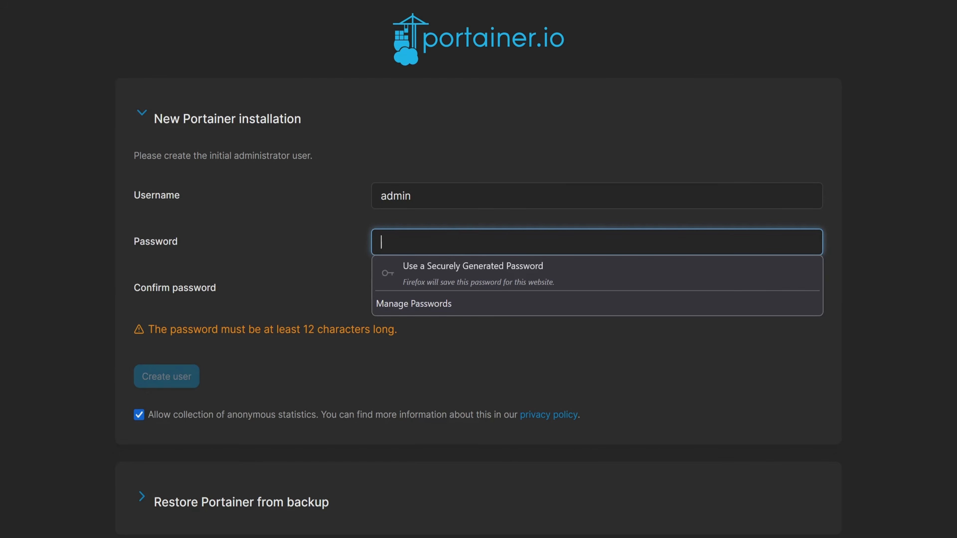
Create the initial administrator user admin, filling the password and confirmation fields with a securely generated password.
left_click(530, 272)
left_click(509, 284)
left_click(506, 320)
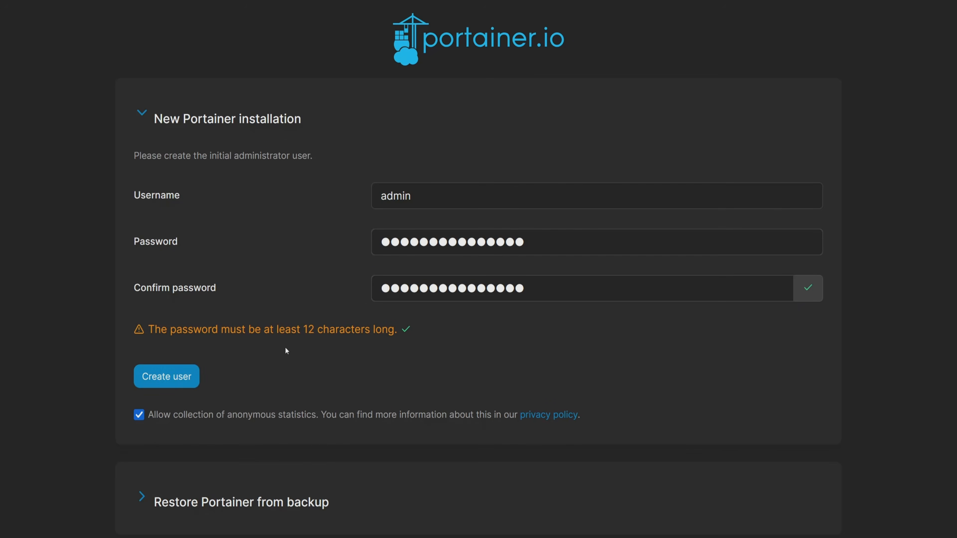
left_click(174, 378)
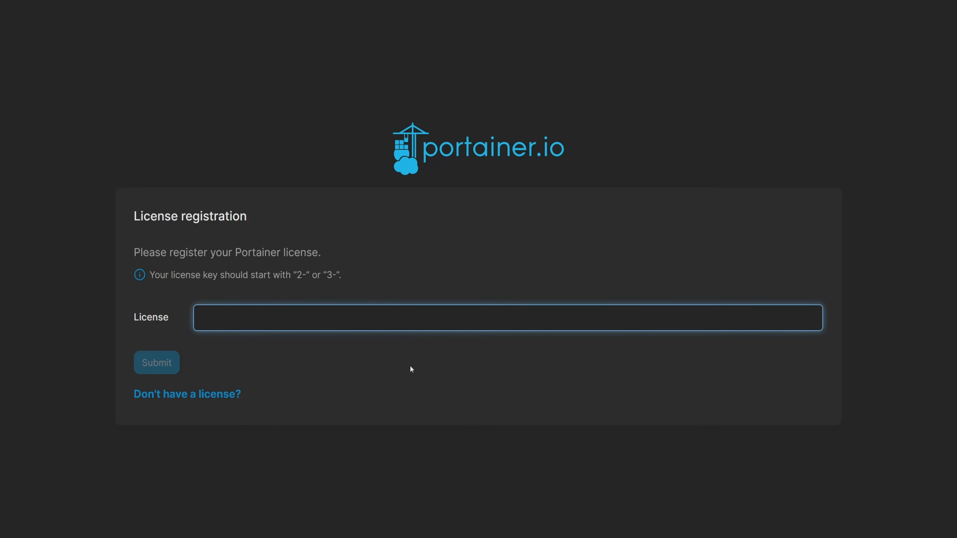
Paste the Portainer license key into the license registration form and submit it.
key("ctrl+v")
left_click(166, 360)
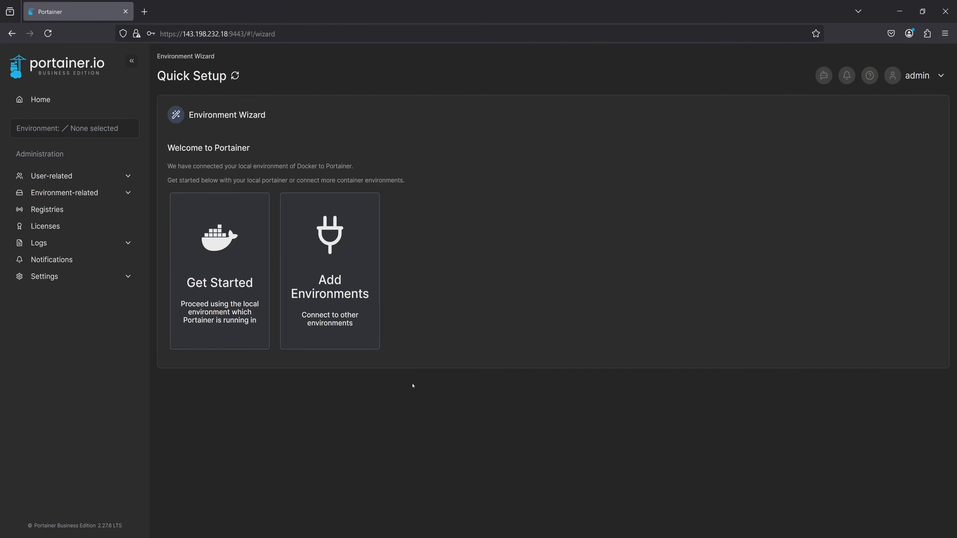
Proceed with the local Docker environment and dismiss the Latest News From Portainer notice.
left_click(235, 271)
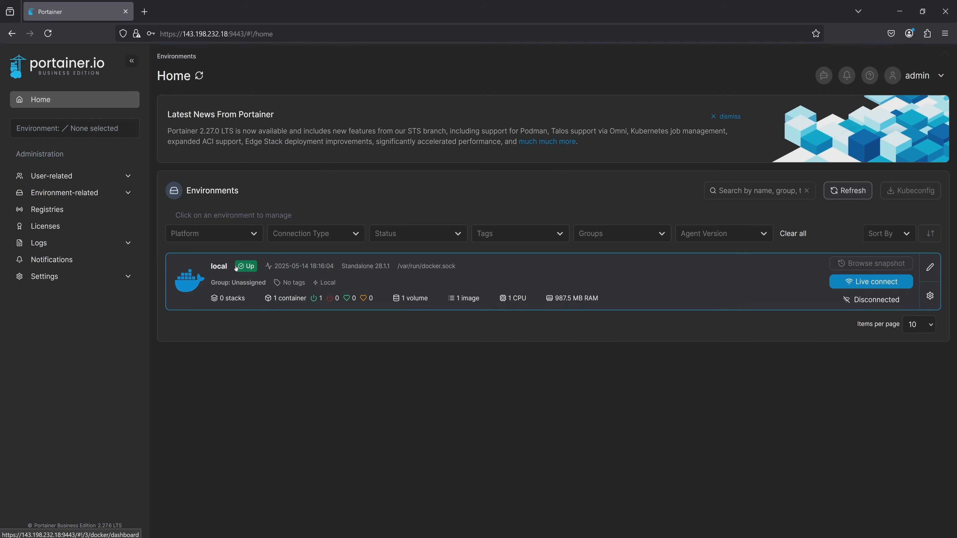
left_click(726, 113)
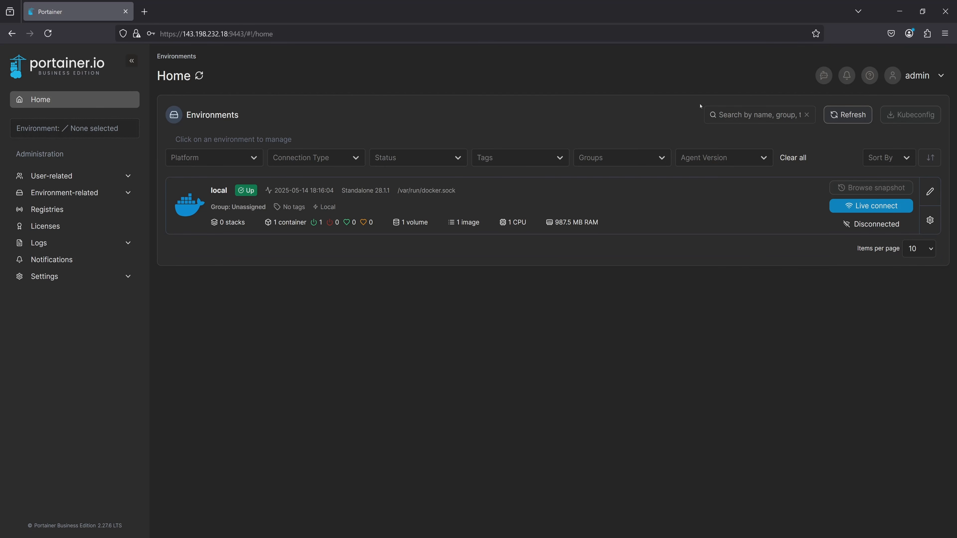
Enable the Edge Compute features in the Edge Compute settings and save them.
left_click(101, 279)
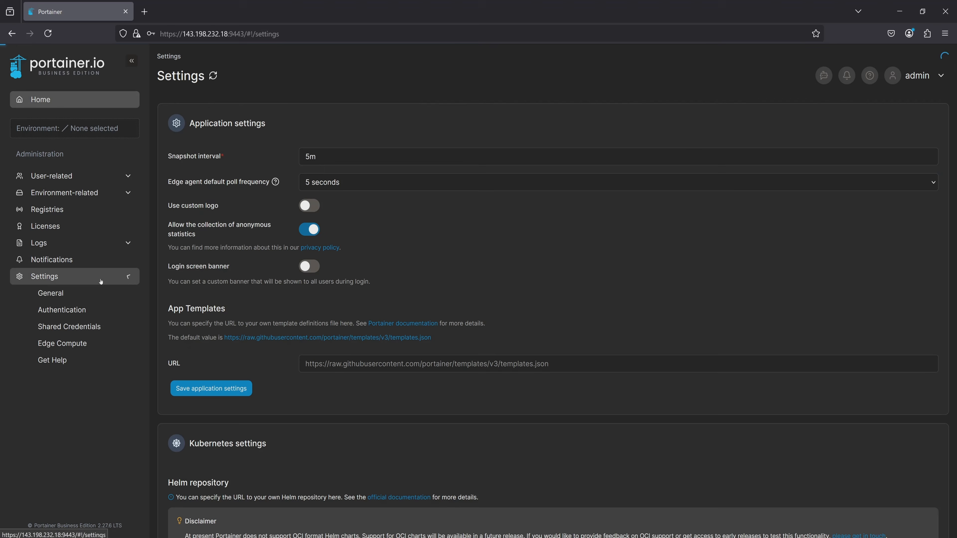
left_click(81, 342)
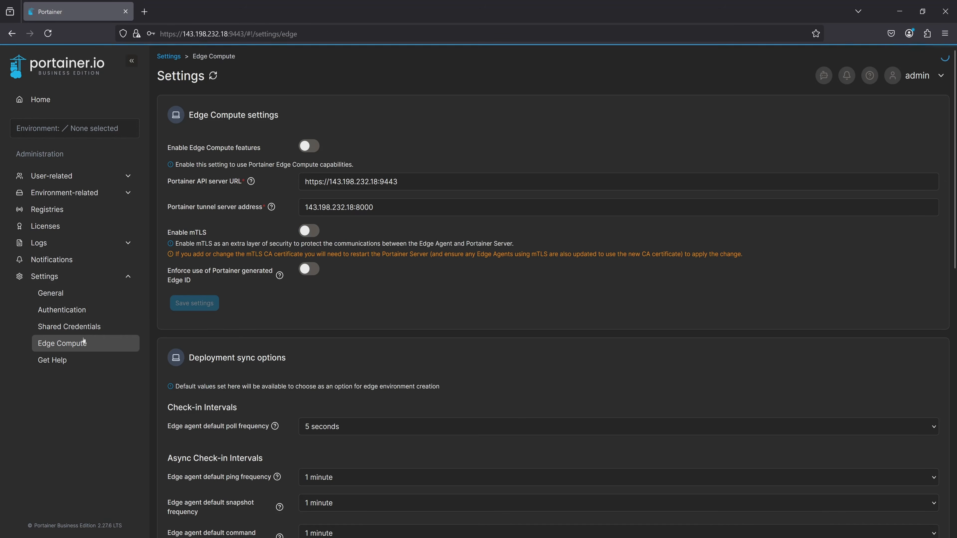
left_click(309, 145)
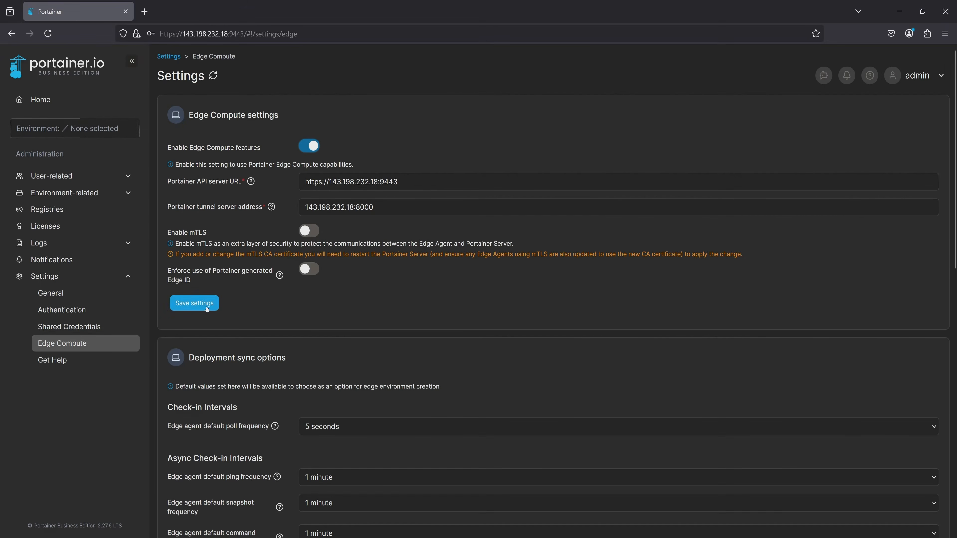
left_click(195, 302)
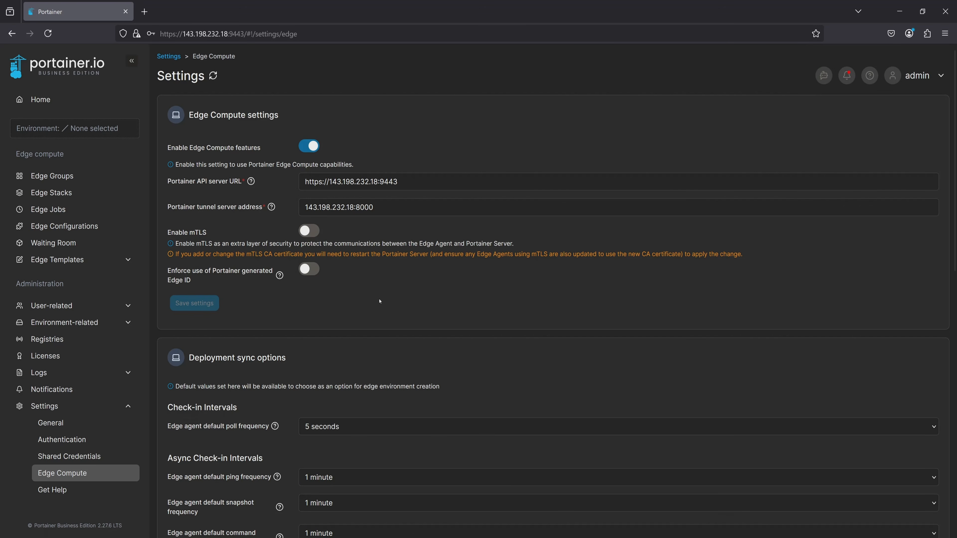
Add a new environment, selecting Docker Standalone as its type, and start the environment wizard.
left_click(113, 326)
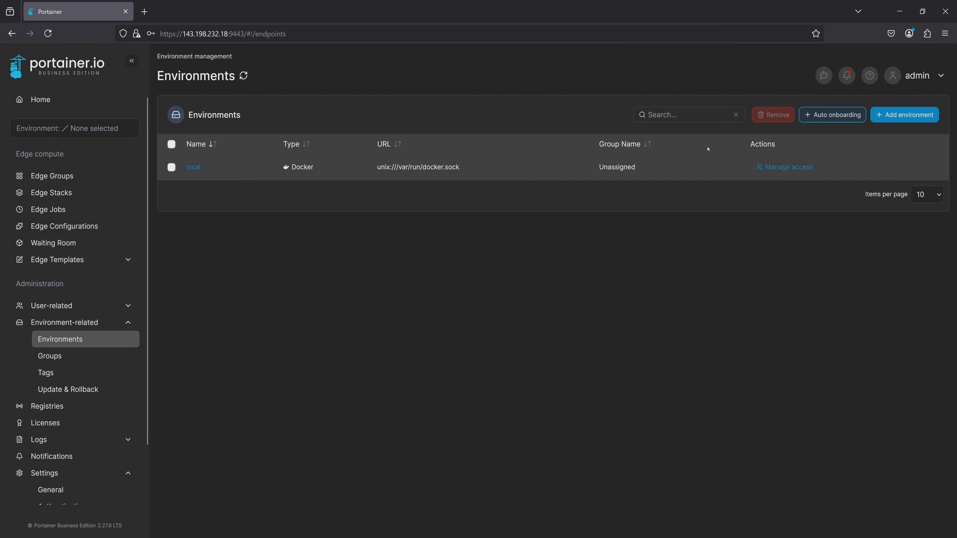
left_click(885, 115)
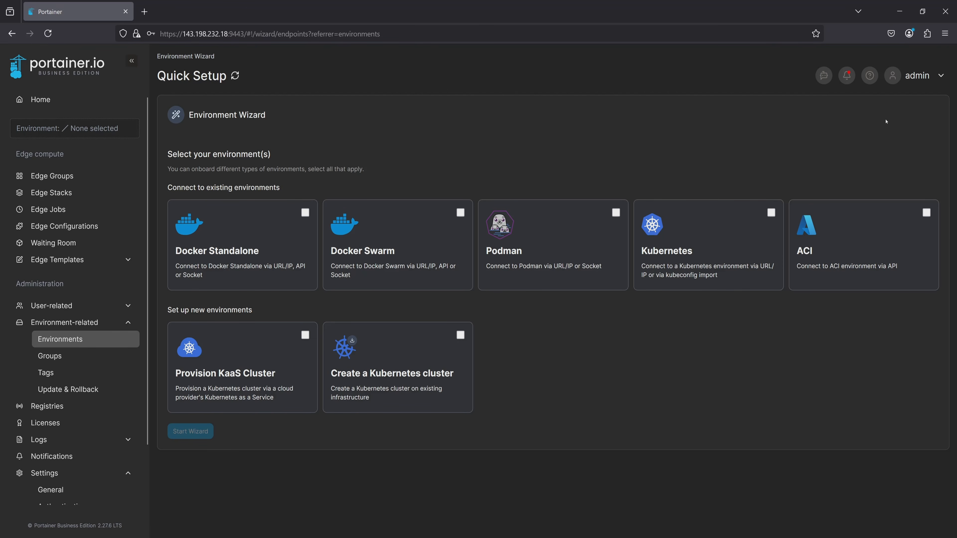
left_click(285, 213)
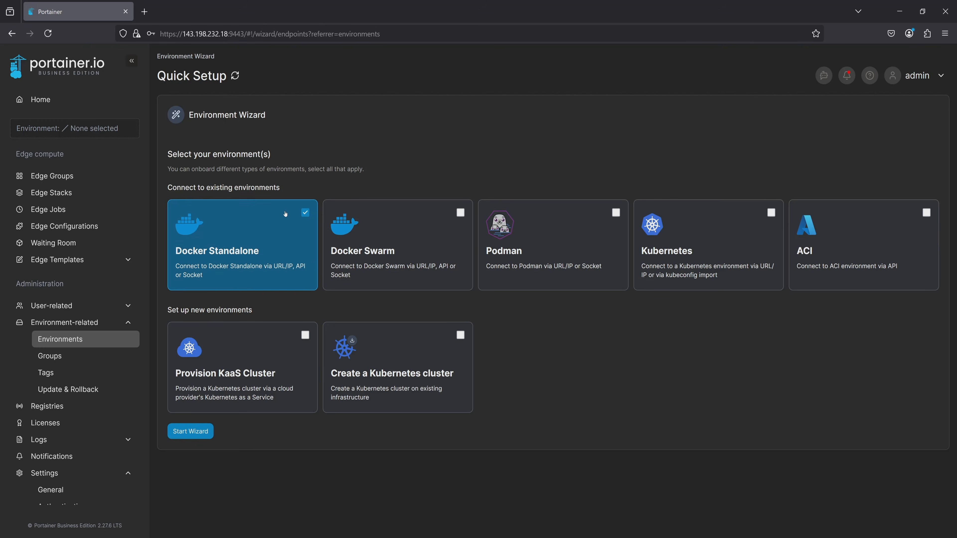
left_click(190, 431)
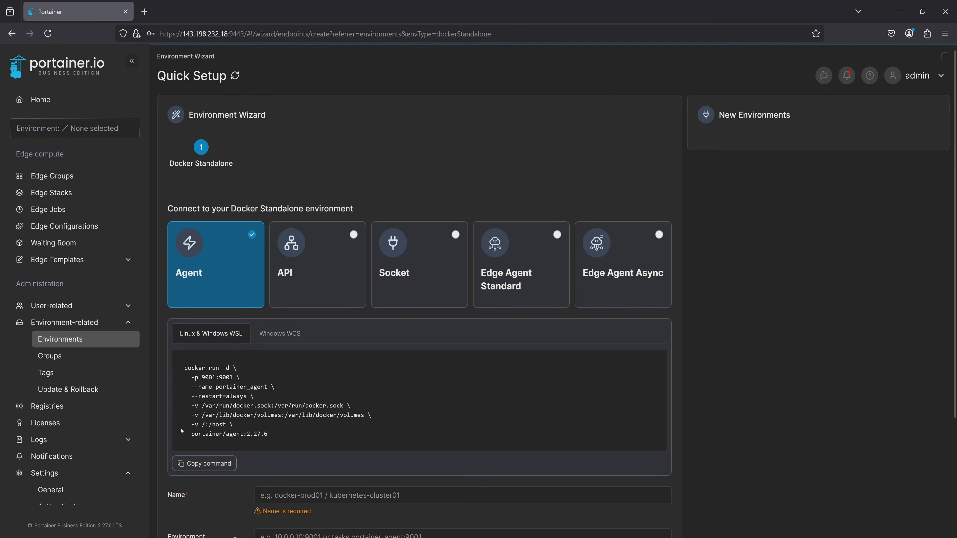
Choose Edge Agent Standard as the connection method and name the environment agent1.
left_click(497, 273)
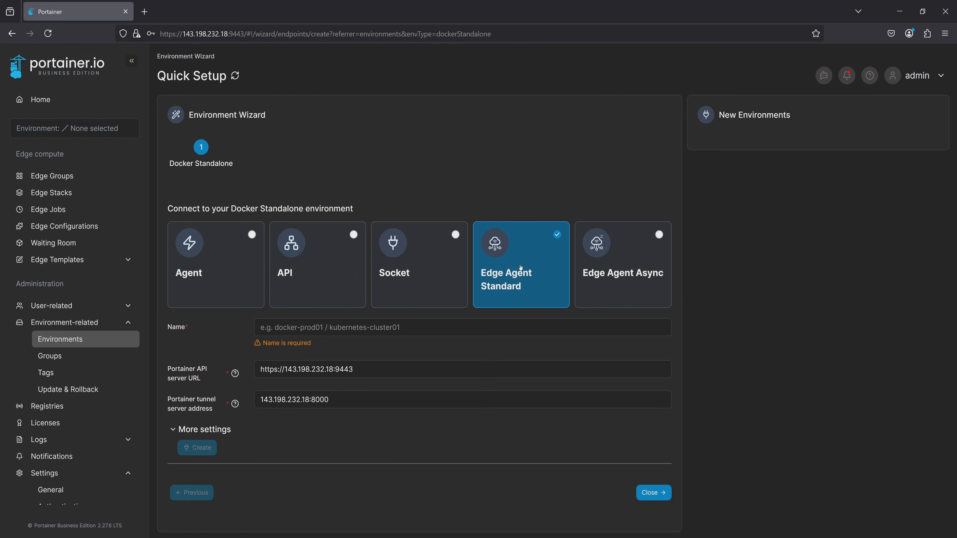
left_click(352, 323)
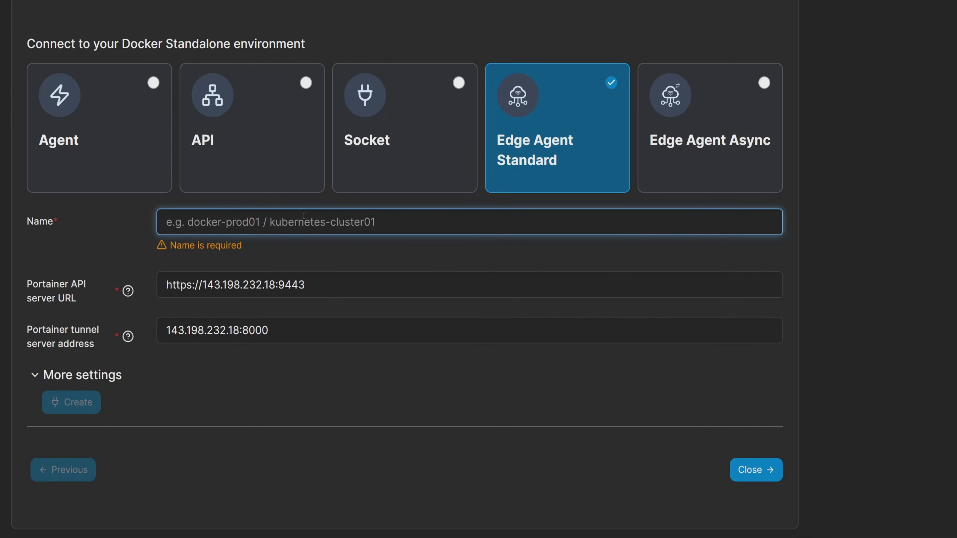
type("agent1")
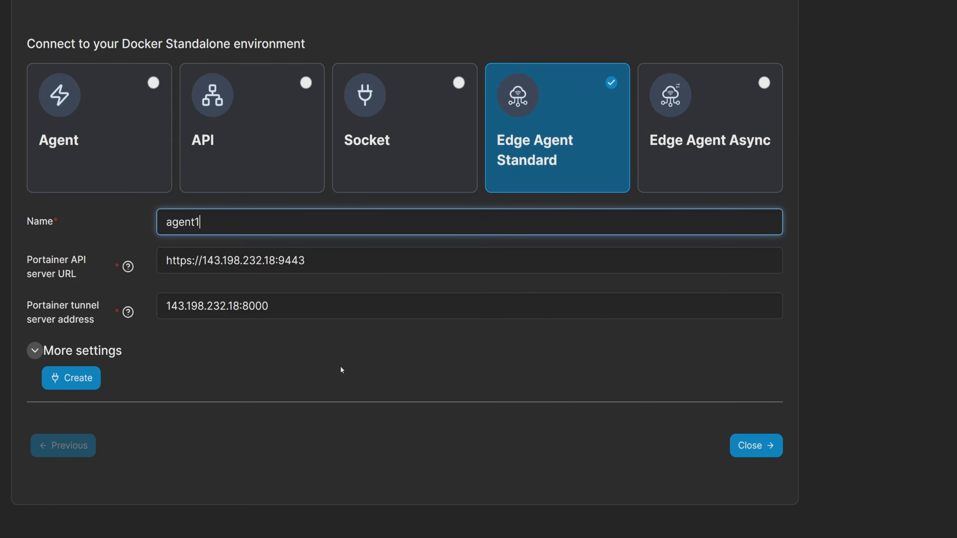
Expand More settings to review the check-in interval and metadata options, and collapse the section again.
left_click(34, 350)
scroll(32, 352, "down", 1)
scroll(32, 352, "down", 4)
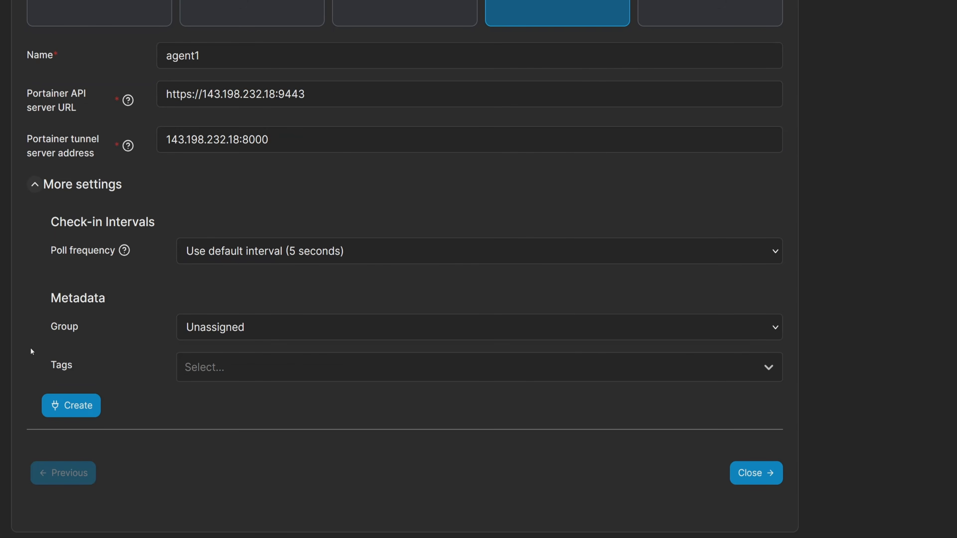
left_click(34, 184)
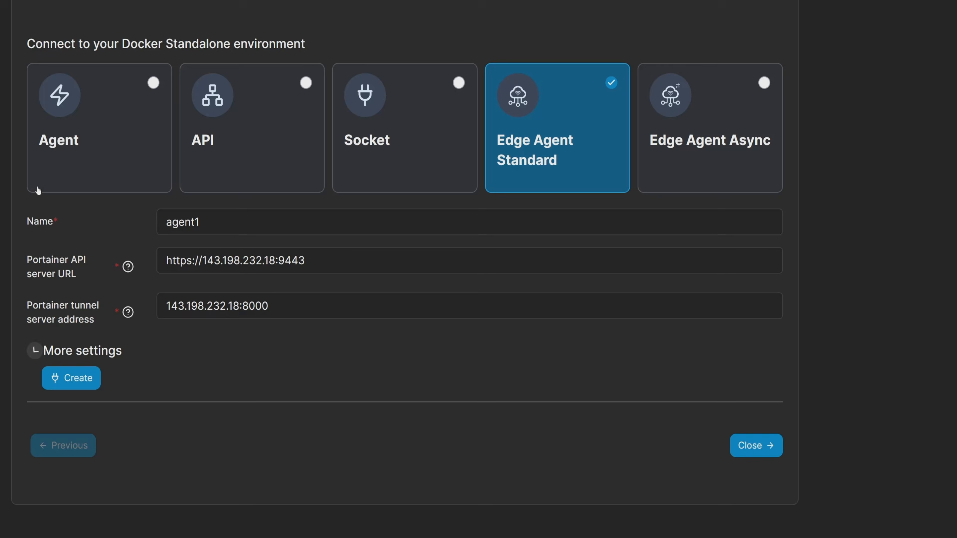
Create the agent1 environment and copy its Linux Docker Standalone deployment command.
left_click(71, 378)
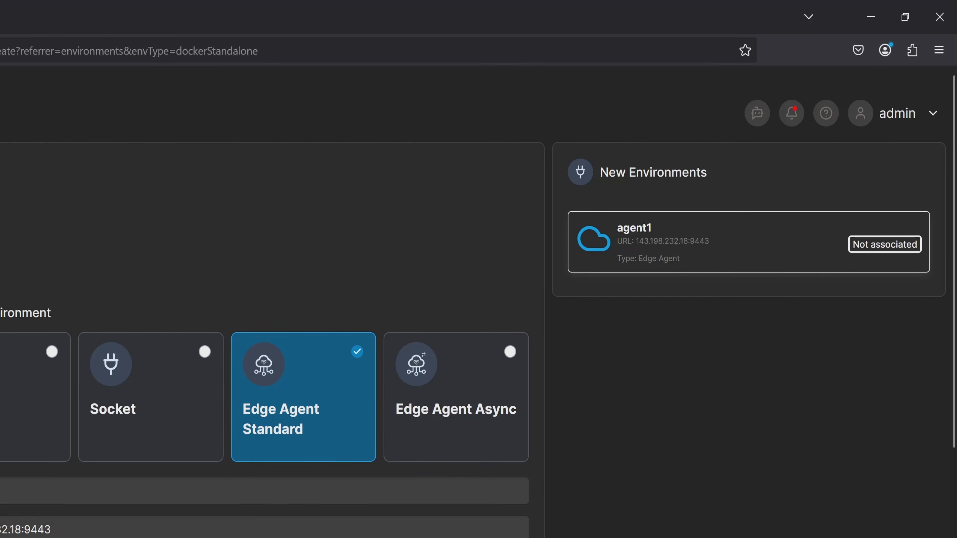
scroll(380, 421, "down", 5)
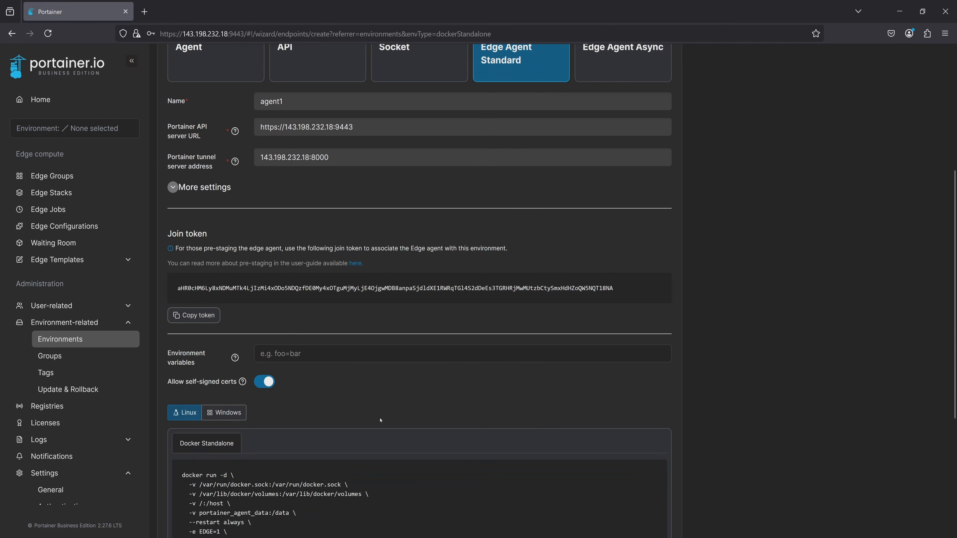
scroll(379, 420, "down", 5)
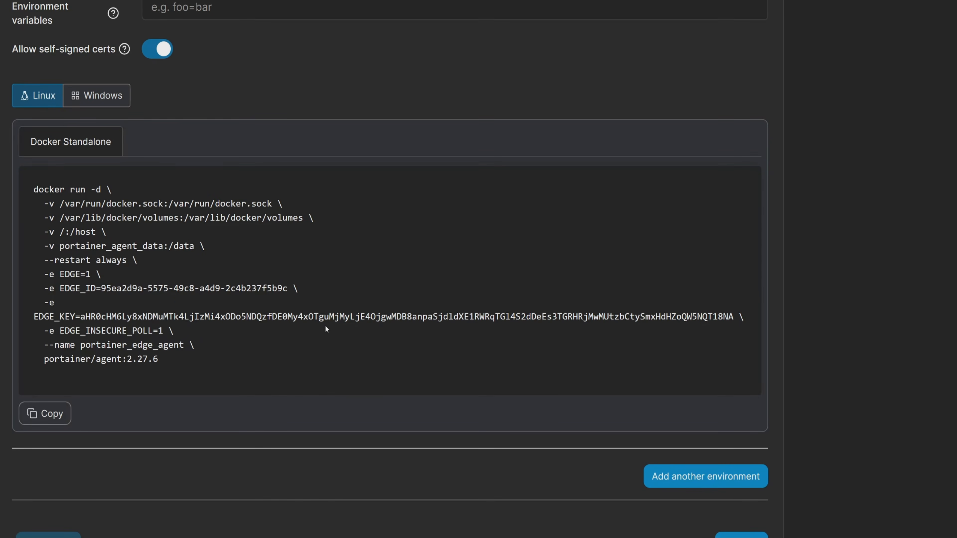
left_click(44, 414)
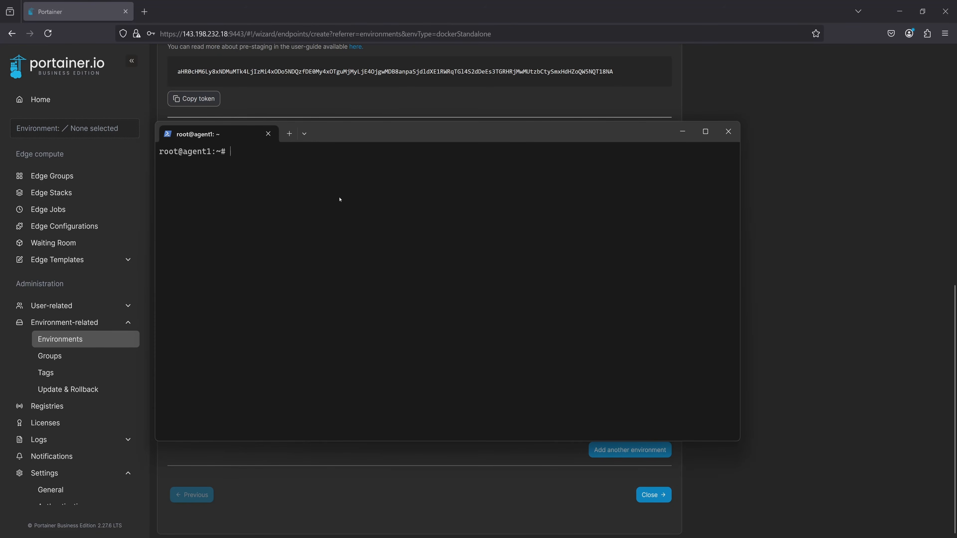
In the agent1 server's terminal, run the copied docker run command containing the edge key, and return to Portainer.
key("ctrl+v")
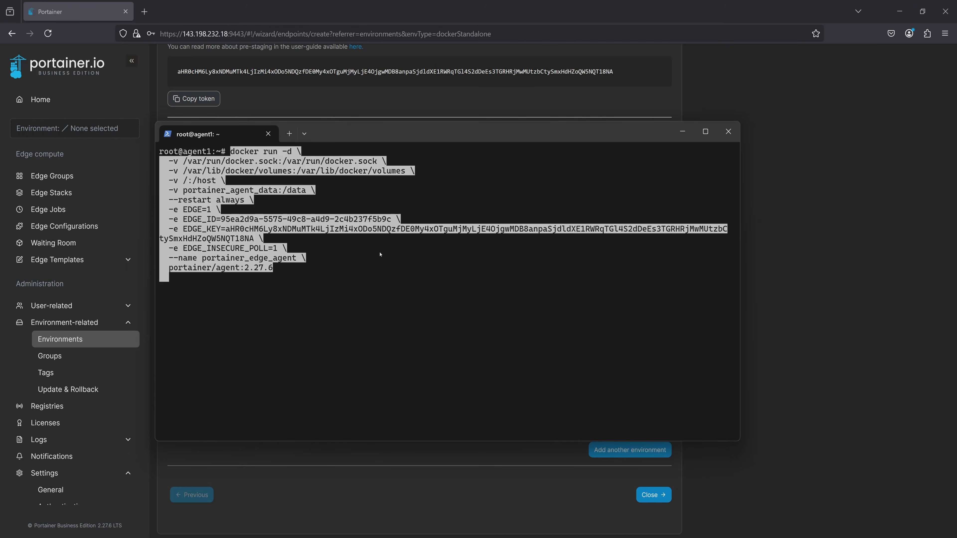
key("Return")
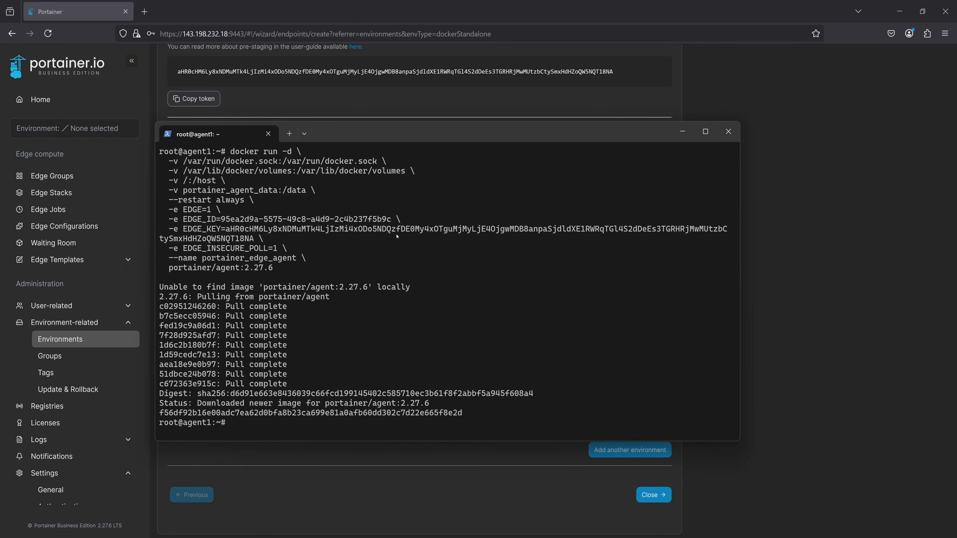
left_click(751, 245)
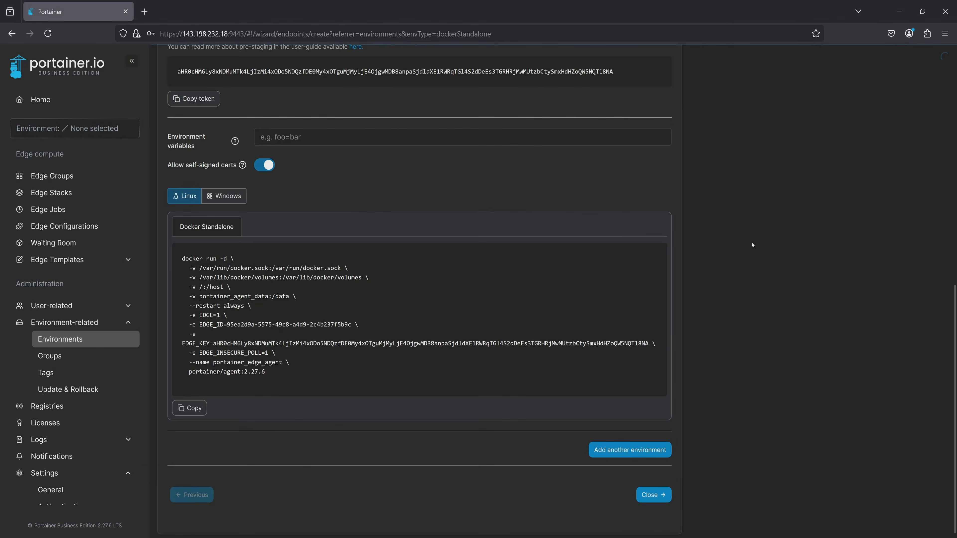
Check agent1's connection status under New Environments and close the environment wizard.
scroll(752, 245, "up", 10)
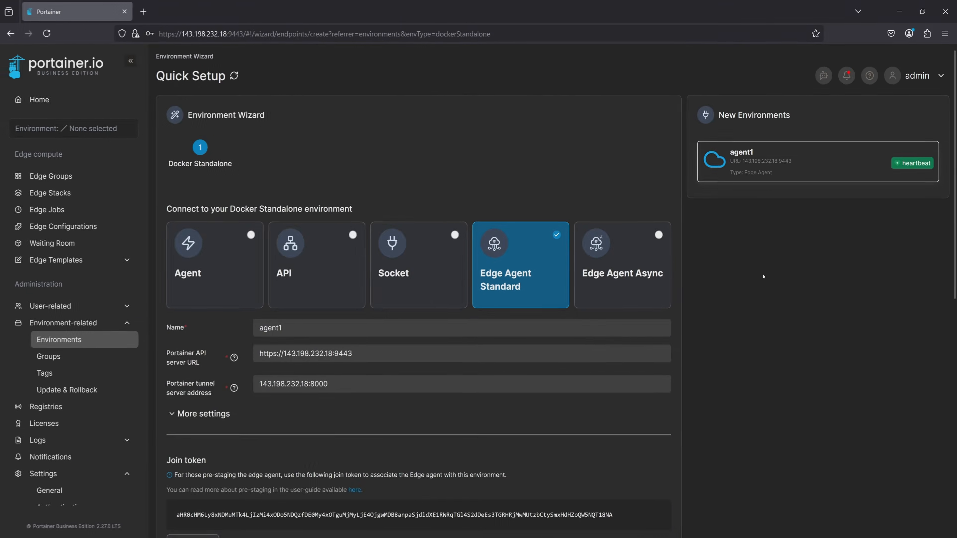
scroll(763, 277, "down", 10)
left_click(653, 495)
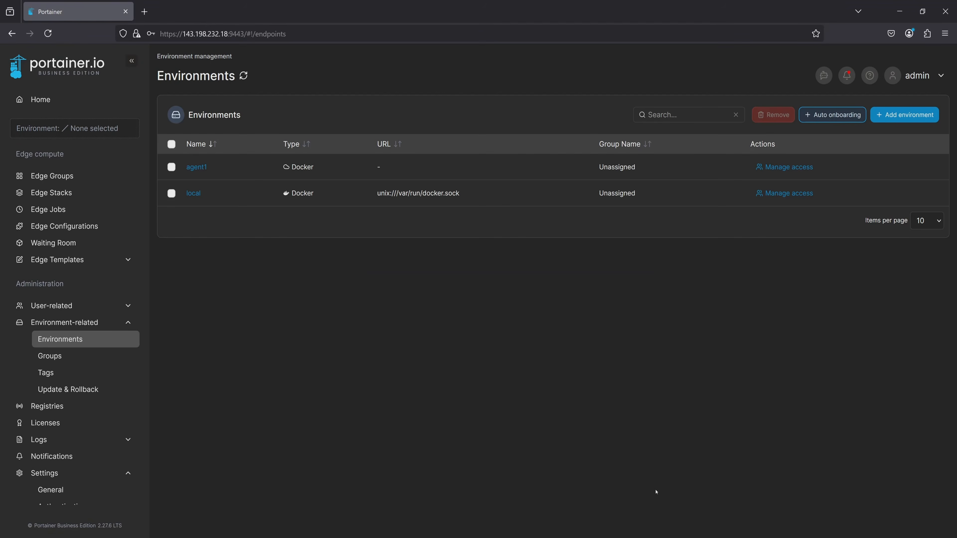
Open the agent1 environment from Home, view its dashboard and container list, and disconnect from it.
left_click(76, 101)
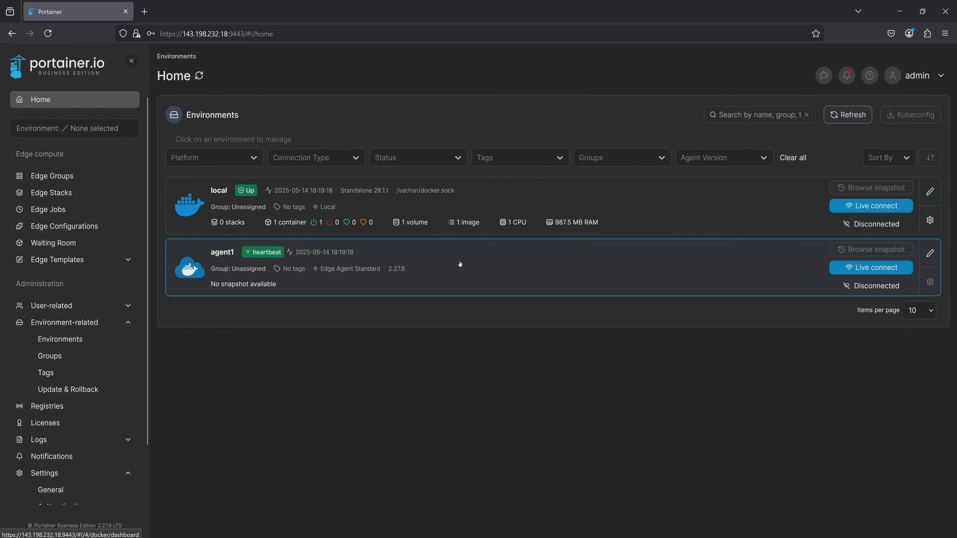
left_click(460, 264)
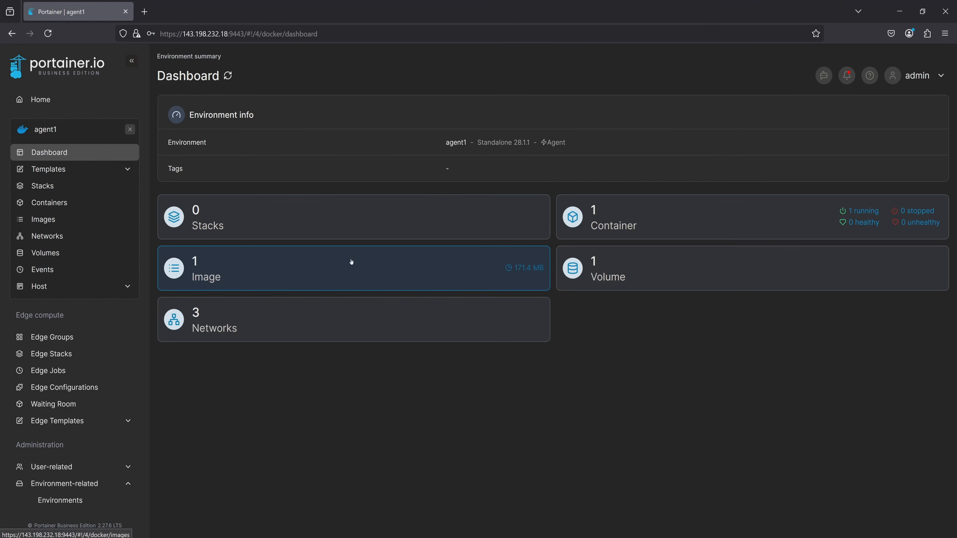
left_click(109, 202)
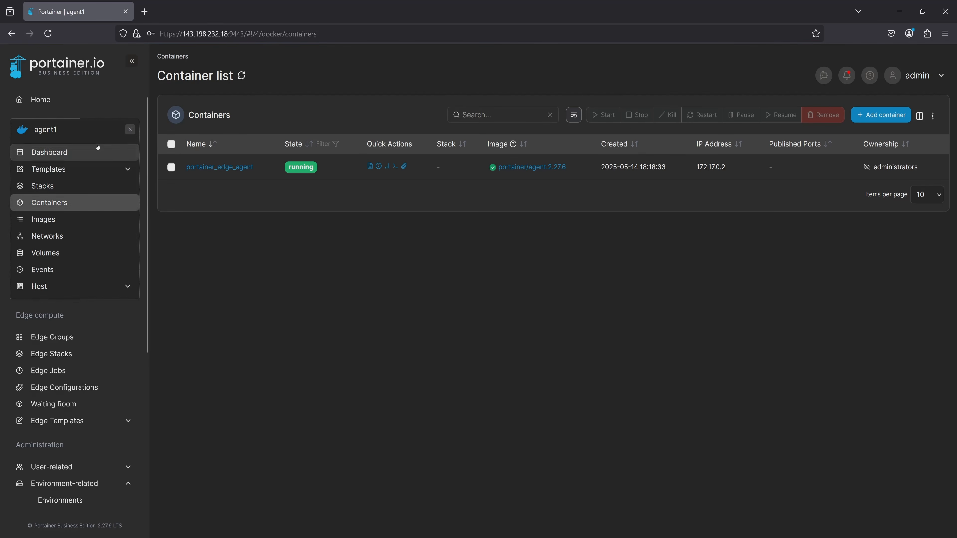
left_click(130, 129)
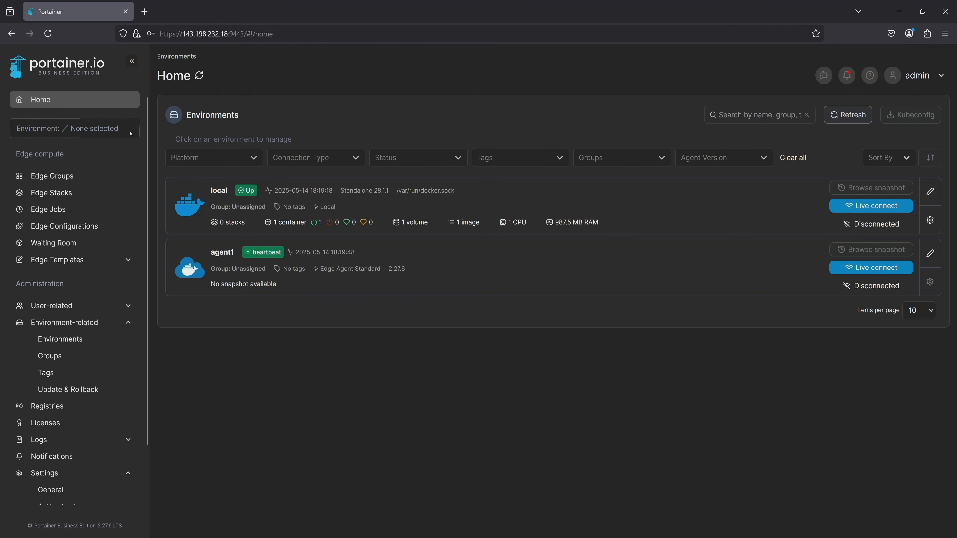
Start auto onboarding from the Environments page and set the Edge ID Generator to hostname.
left_click(87, 323)
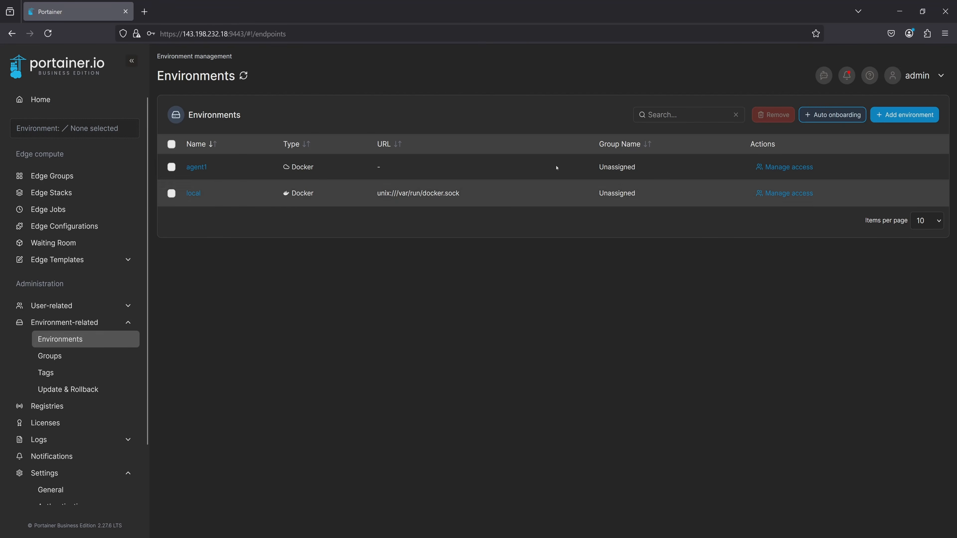
left_click(832, 115)
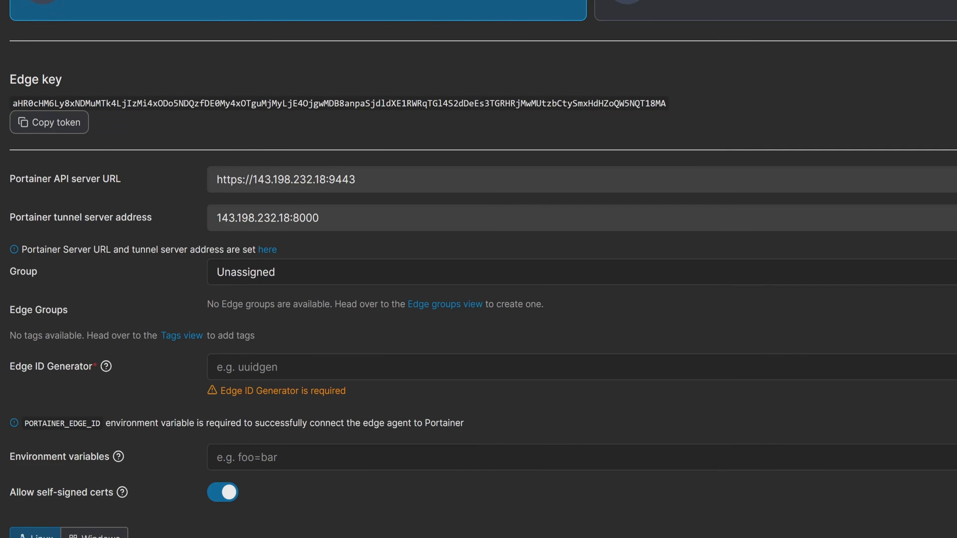
left_click(418, 360)
type("h")
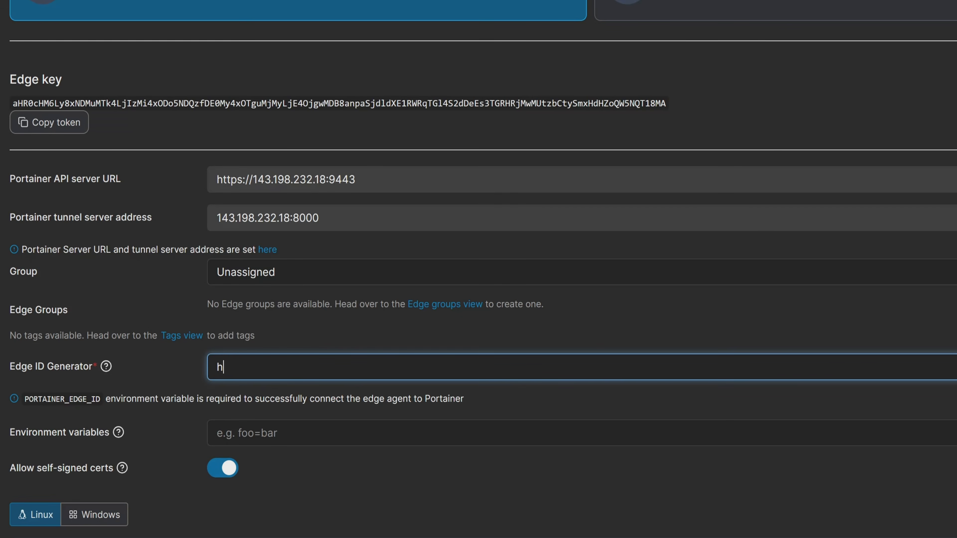
type("ostname")
Choose the Docker Standalone version of the Linux onboarding script and copy it.
scroll(414, 339, "down", 5)
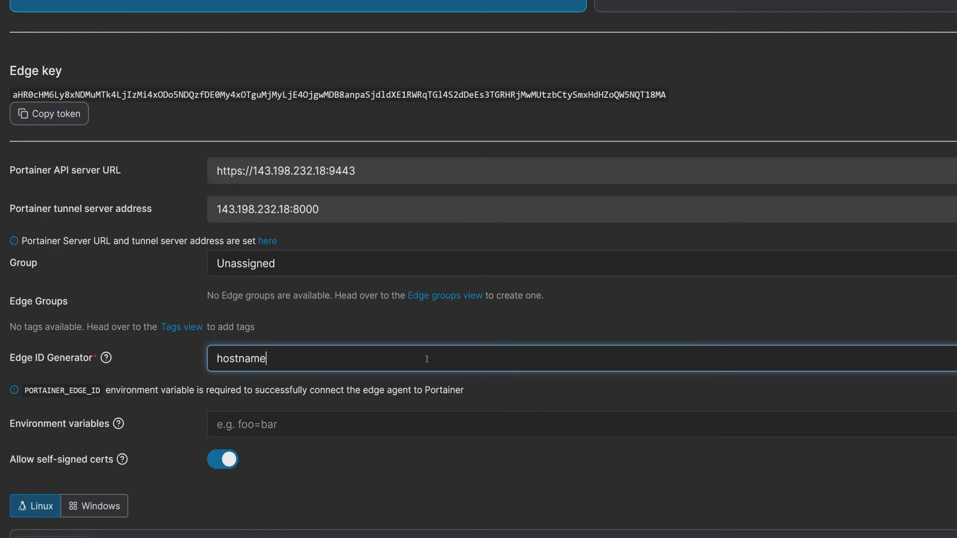
left_click(230, 377)
scroll(406, 356, "down", 4)
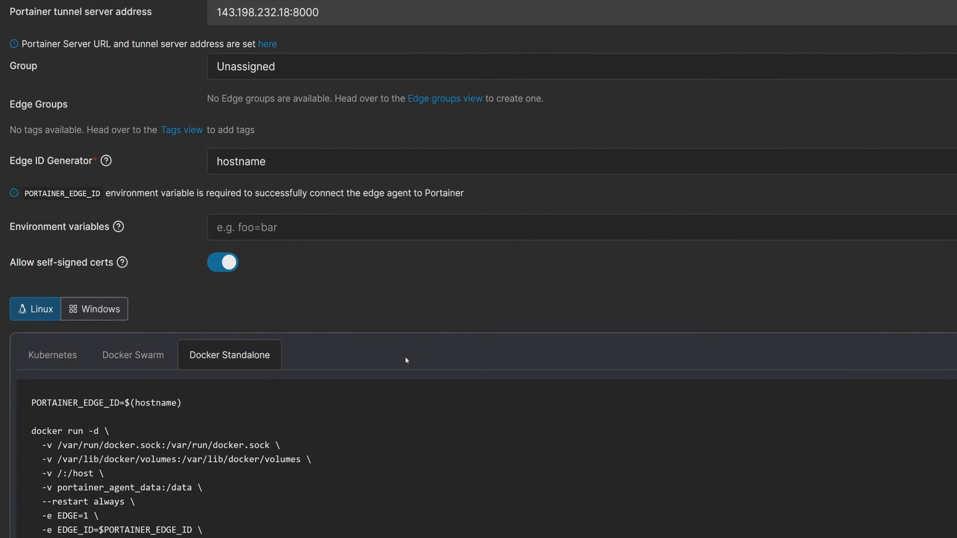
left_click(57, 512)
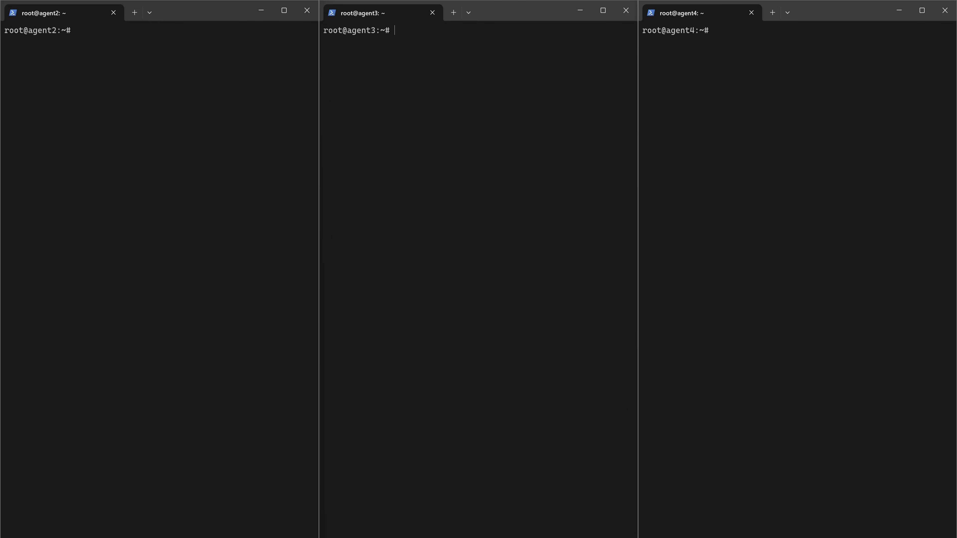
Run the copied onboarding script containing the edge key in the terminals of agent2, agent3 and agent4.
right_click(99, 41)
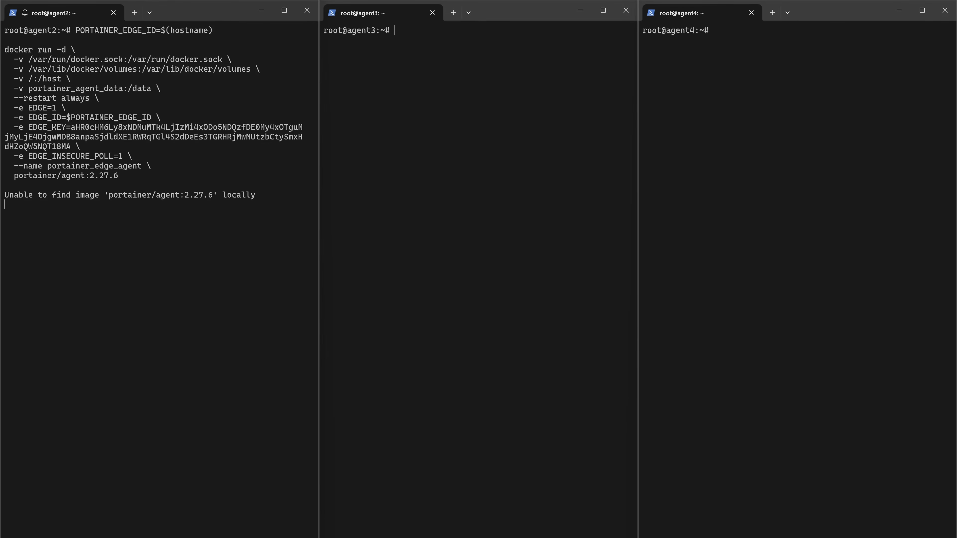
right_click(418, 91)
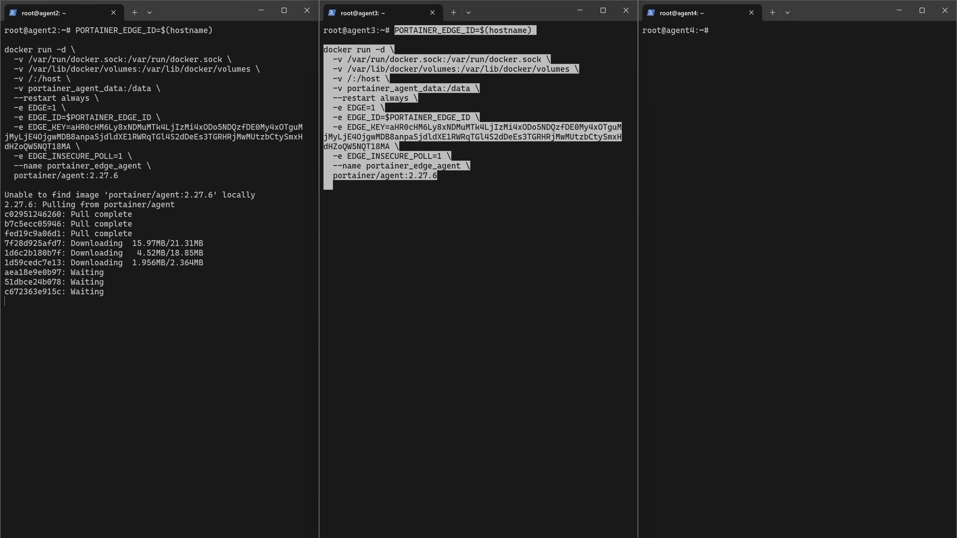
right_click(737, 91)
key("Return")
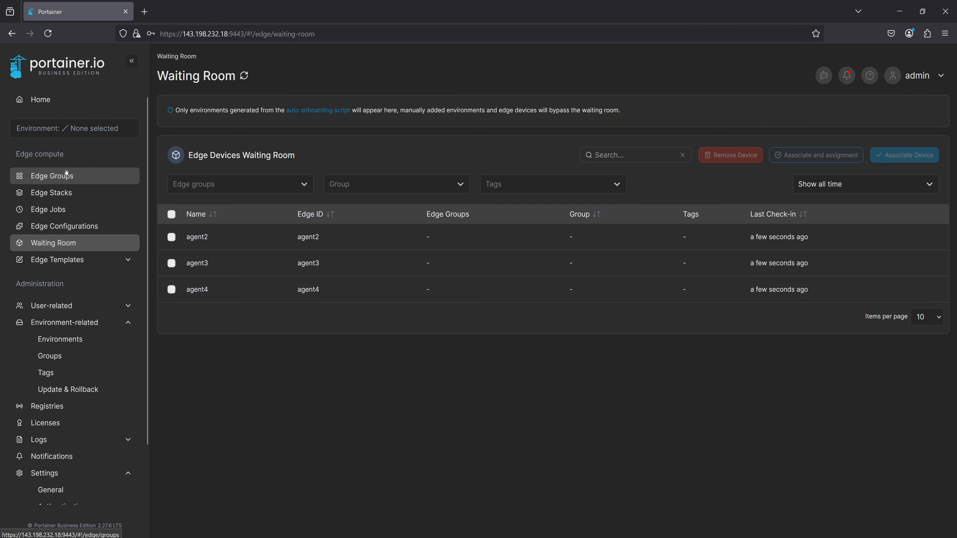
left_click(109, 176)
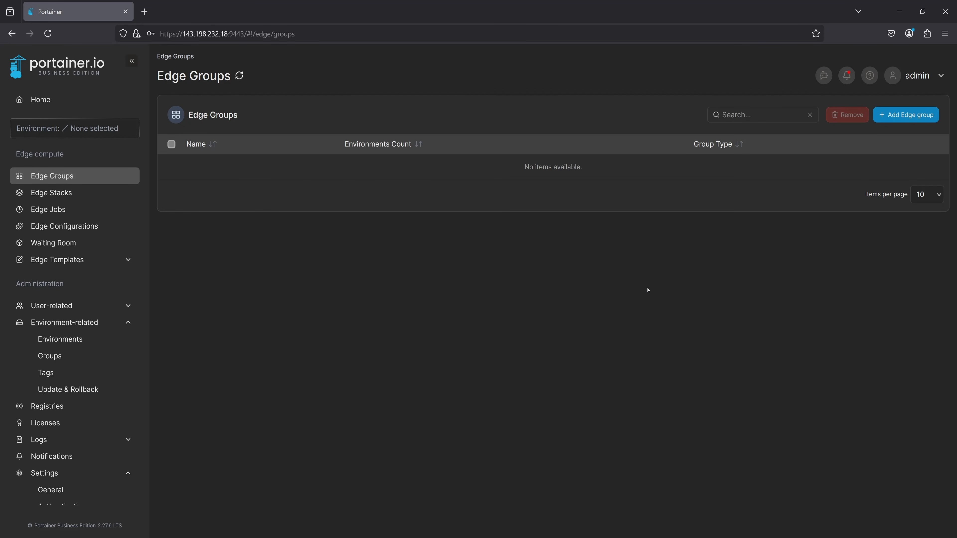
left_click(906, 114)
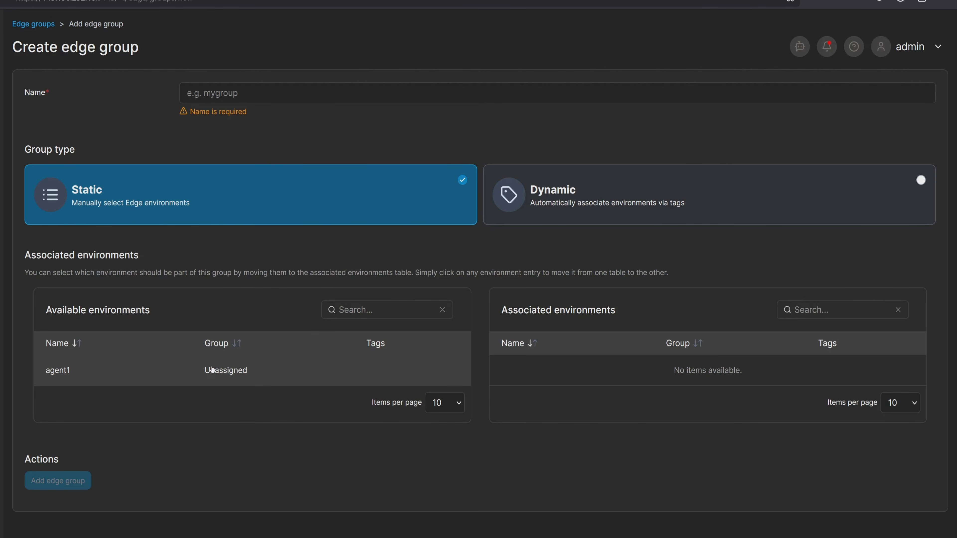
left_click(569, 203)
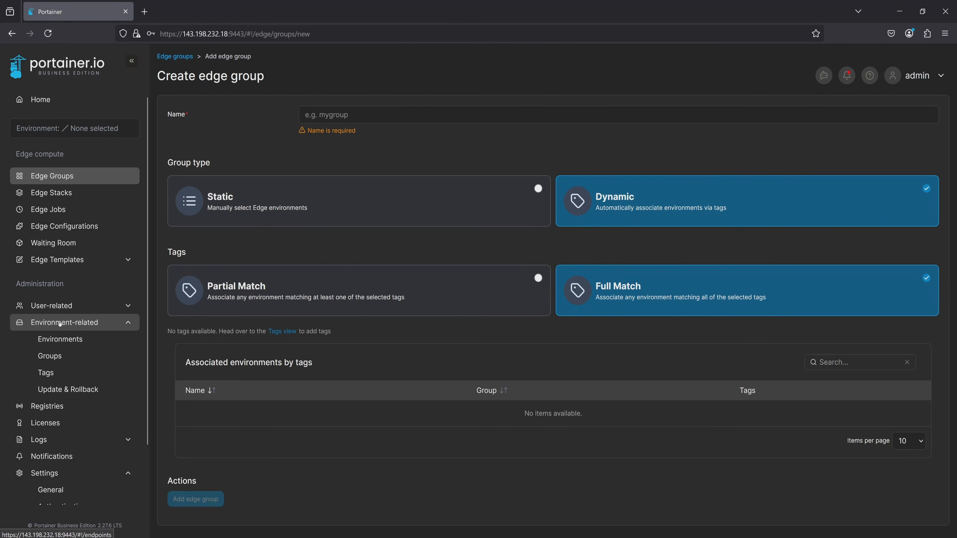
Create three environment tags named plant1, plant2 and plant3.
left_click(56, 373)
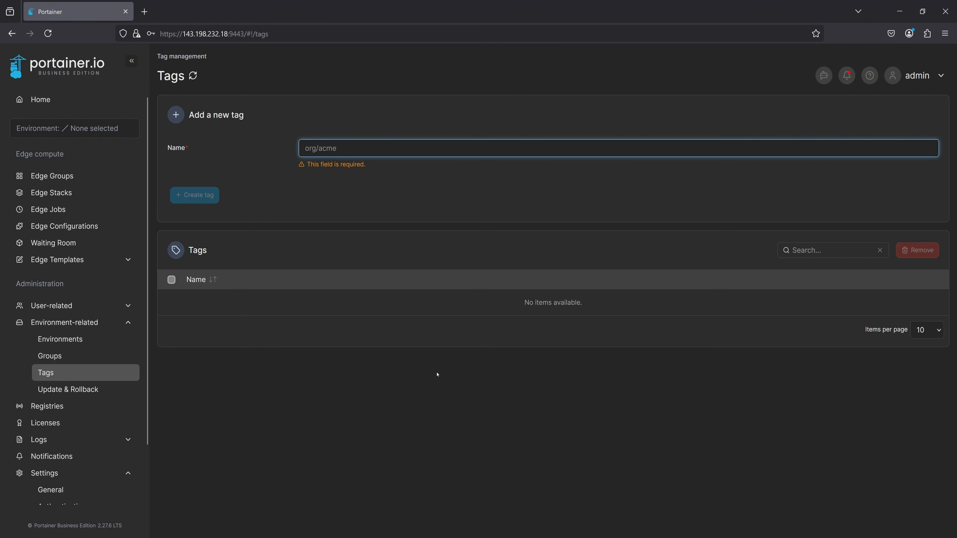
type("plant1")
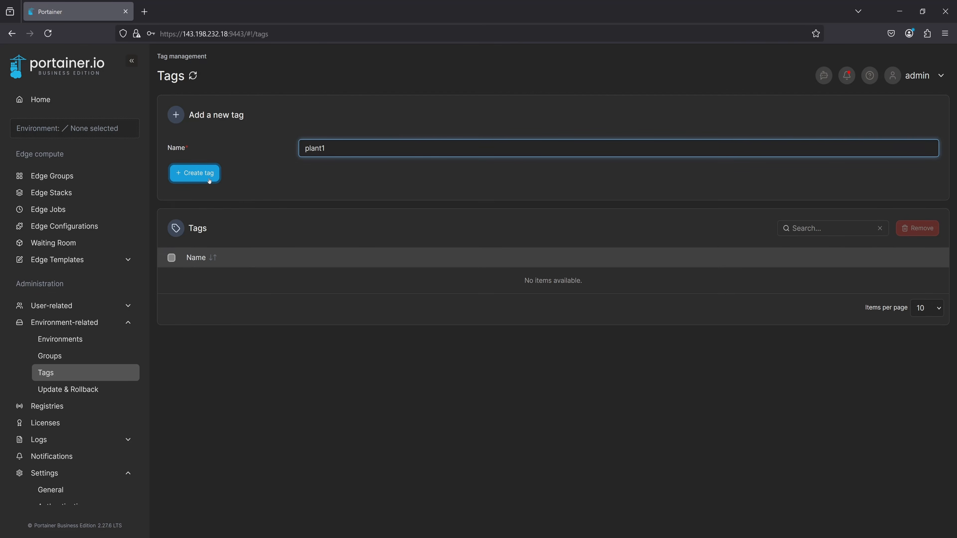
left_click(196, 173)
left_click(341, 148)
type("plant2")
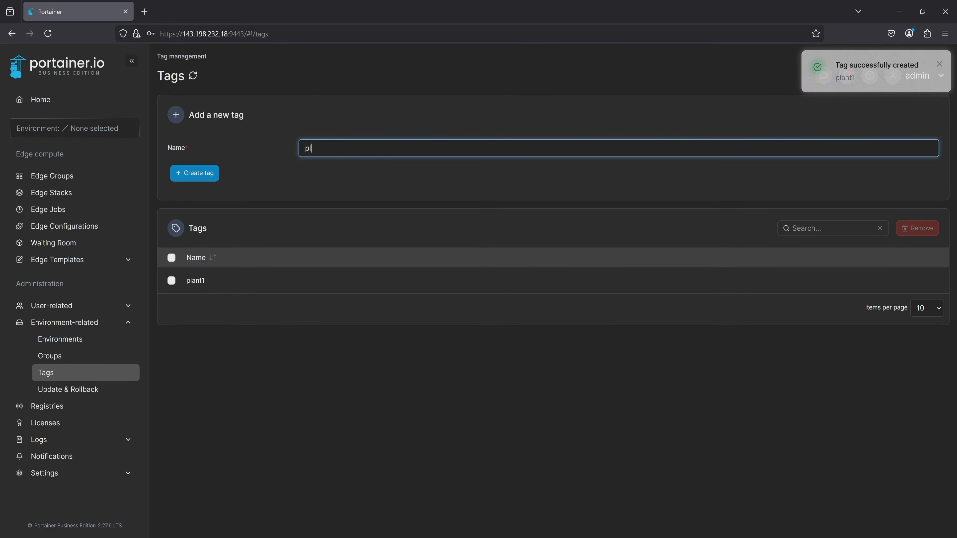
key("Return")
left_click(343, 149)
type("plant3")
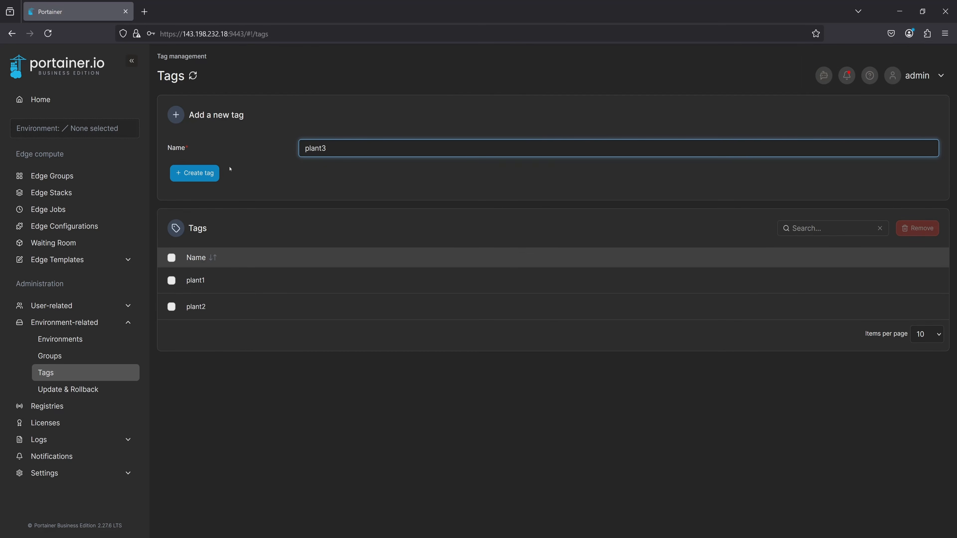
left_click(195, 175)
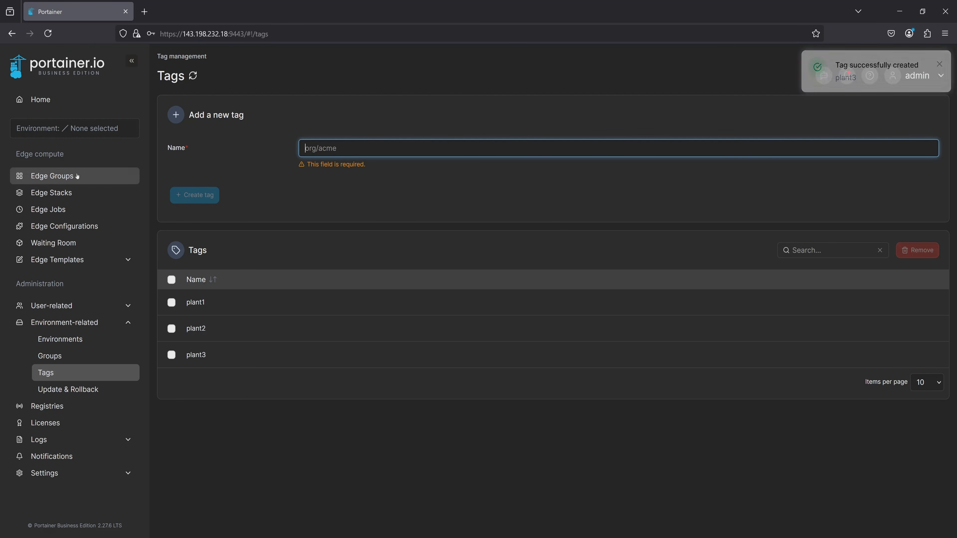
Create a Dynamic edge group named plant1 that uses Full Match on the tag plant1.
left_click(110, 176)
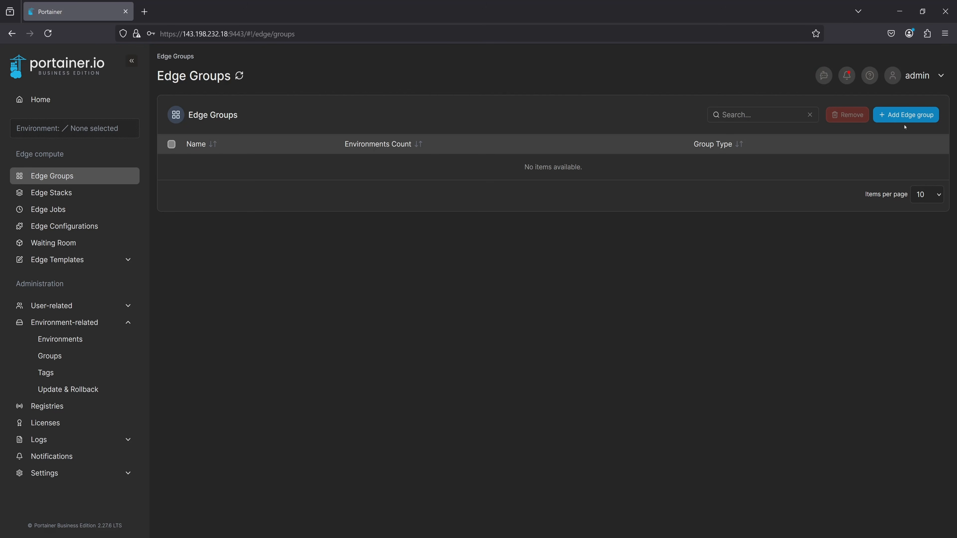
left_click(903, 115)
type("plant1")
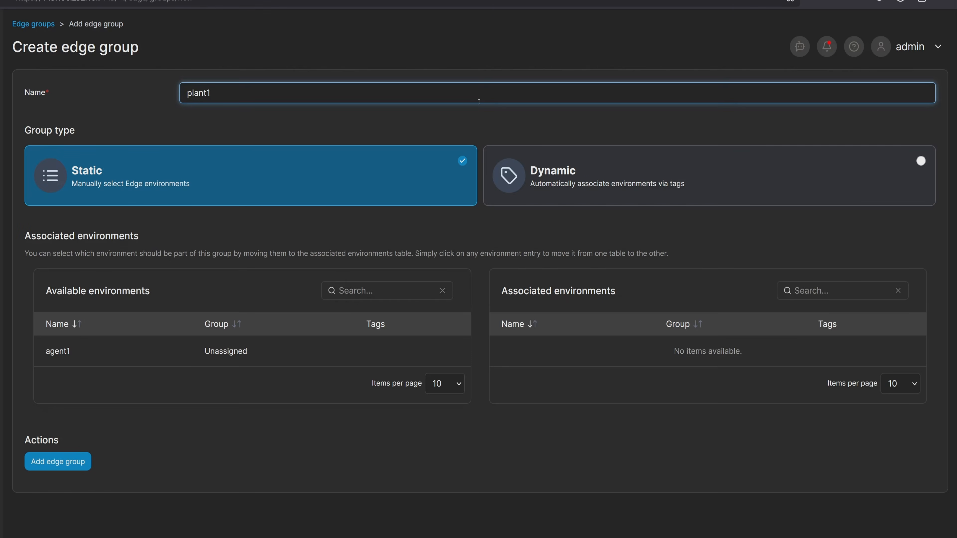
left_click(623, 185)
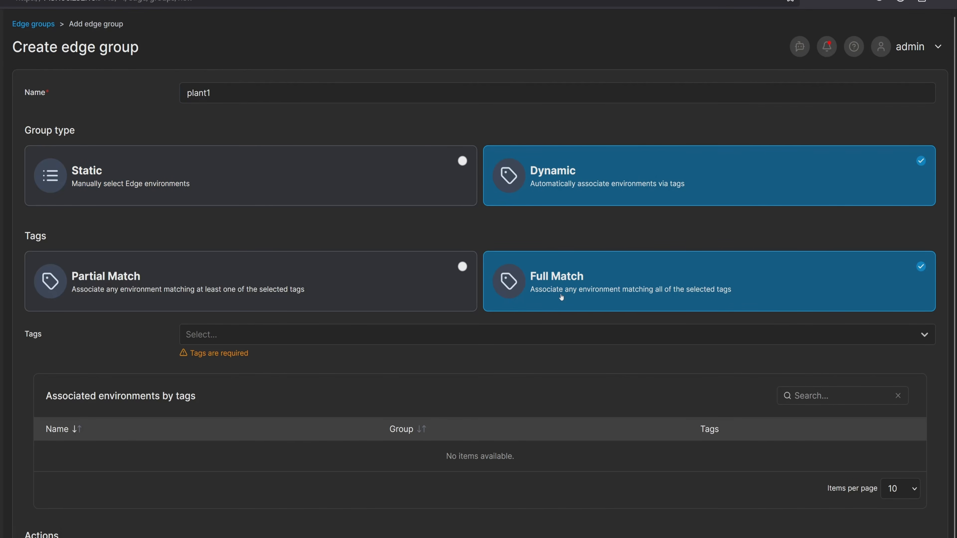
left_click(247, 343)
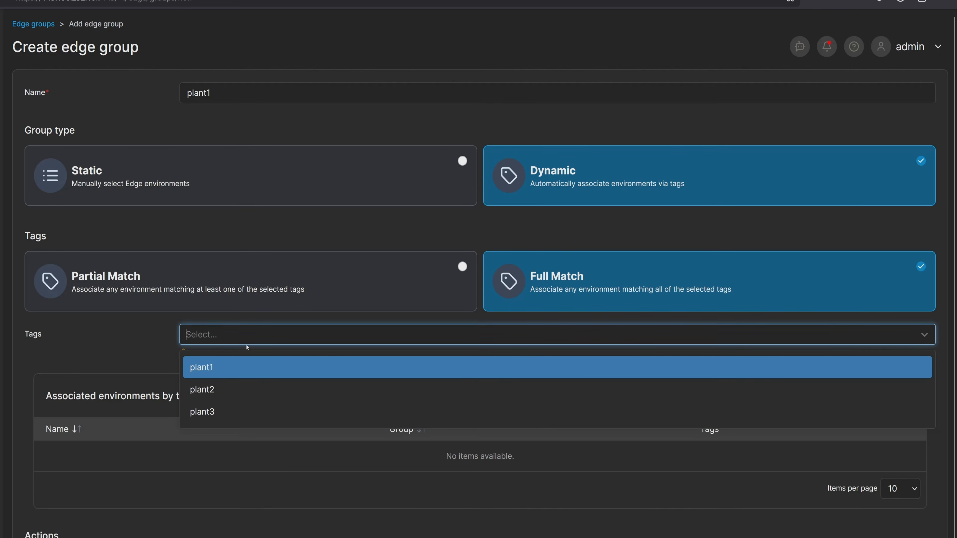
left_click(222, 367)
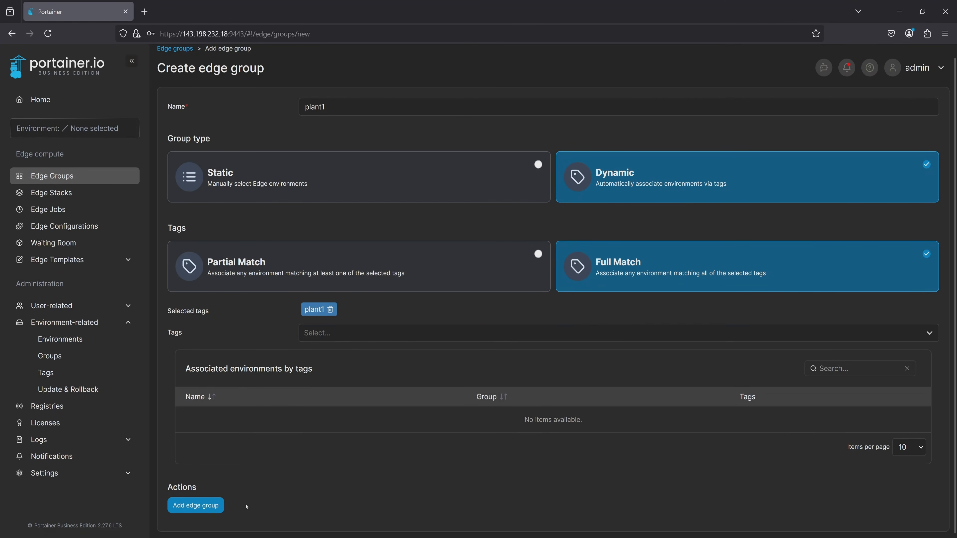
left_click(205, 505)
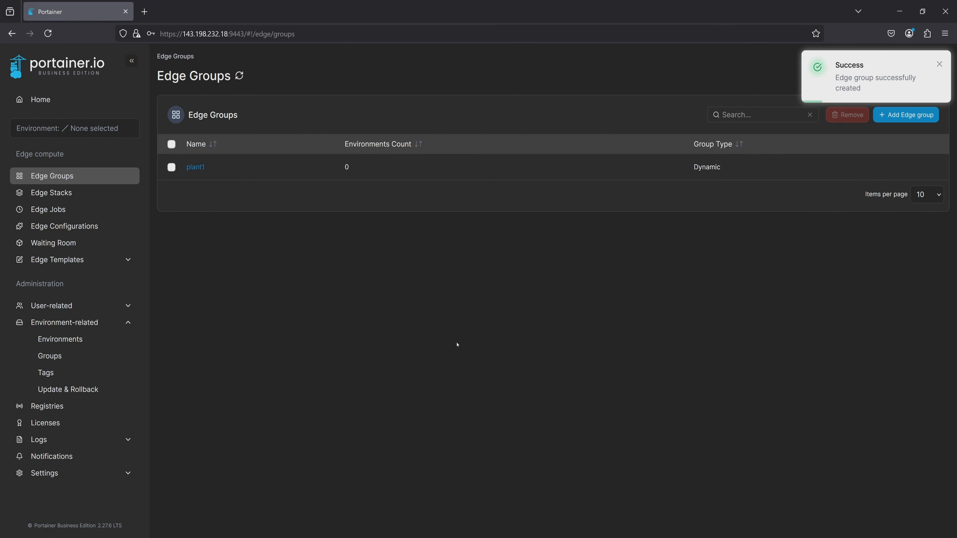
Create a Dynamic edge group named plant2 that uses Full Match on the tag plant2.
left_click(905, 115)
type("p")
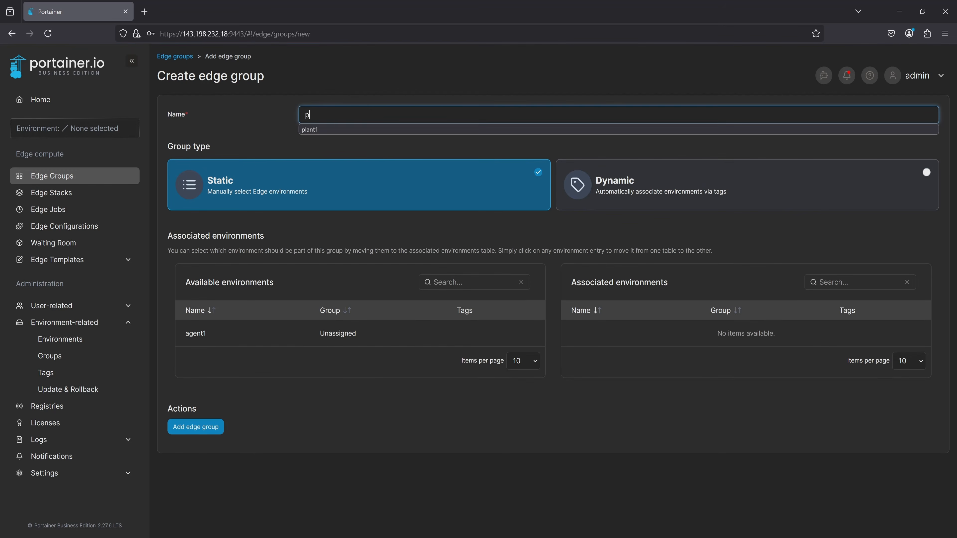
type("lant2")
left_click(599, 183)
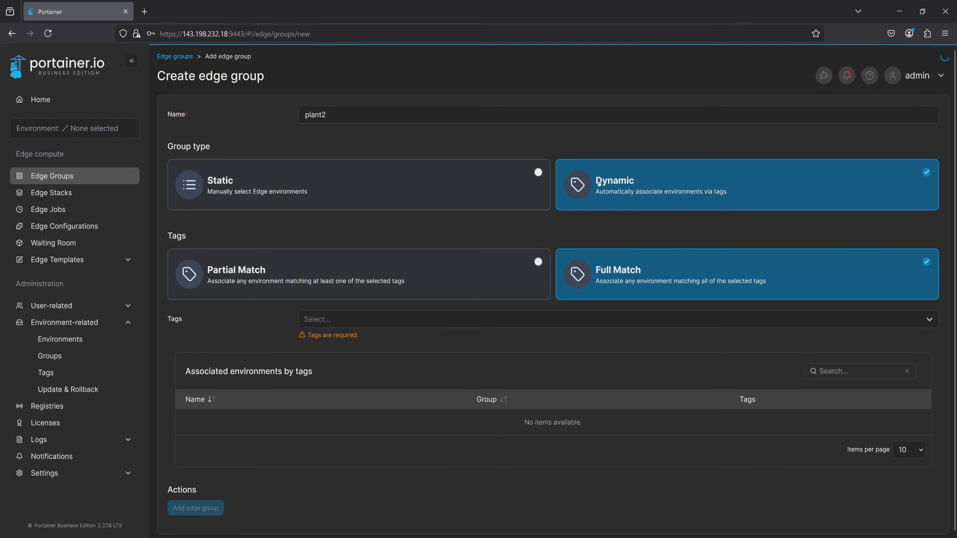
left_click(320, 319)
left_click(320, 363)
left_click(297, 478)
left_click(202, 513)
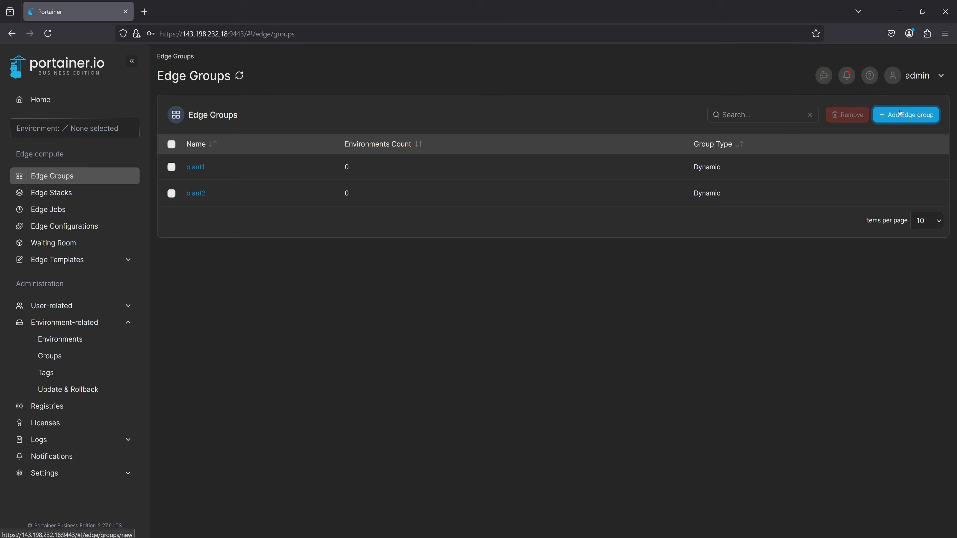
Create a Dynamic edge group named plant3 that uses Full Match on the tag plant3.
left_click(905, 115)
type("plant3")
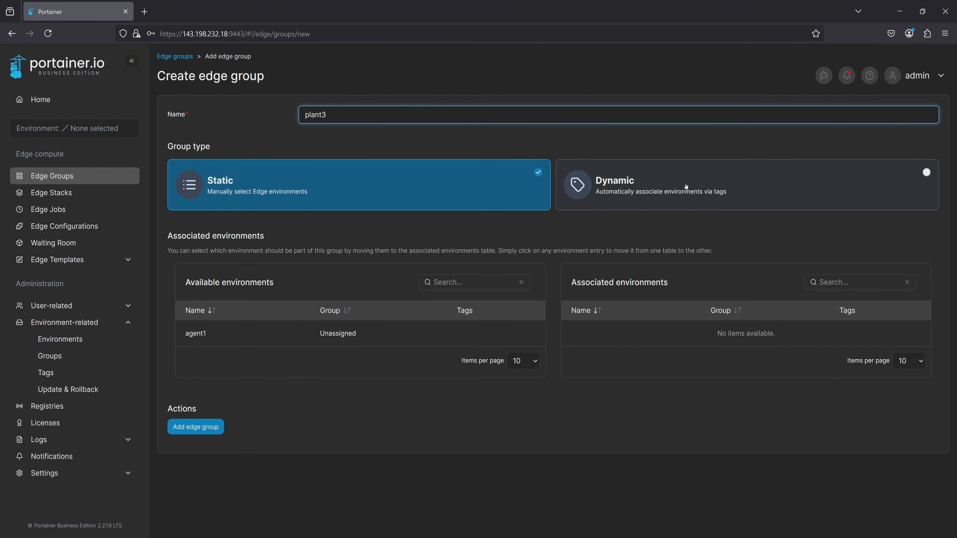
left_click(626, 185)
left_click(444, 318)
left_click(340, 381)
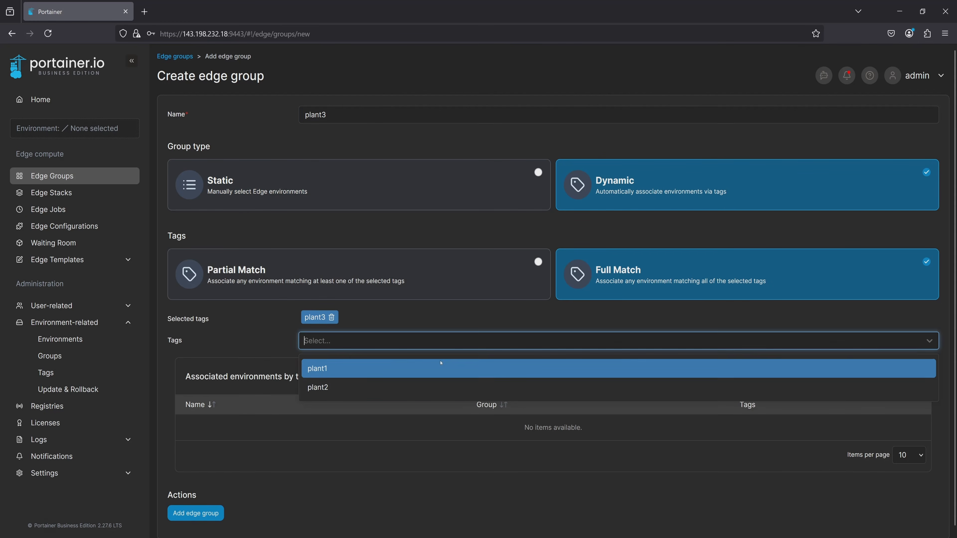
left_click(218, 506)
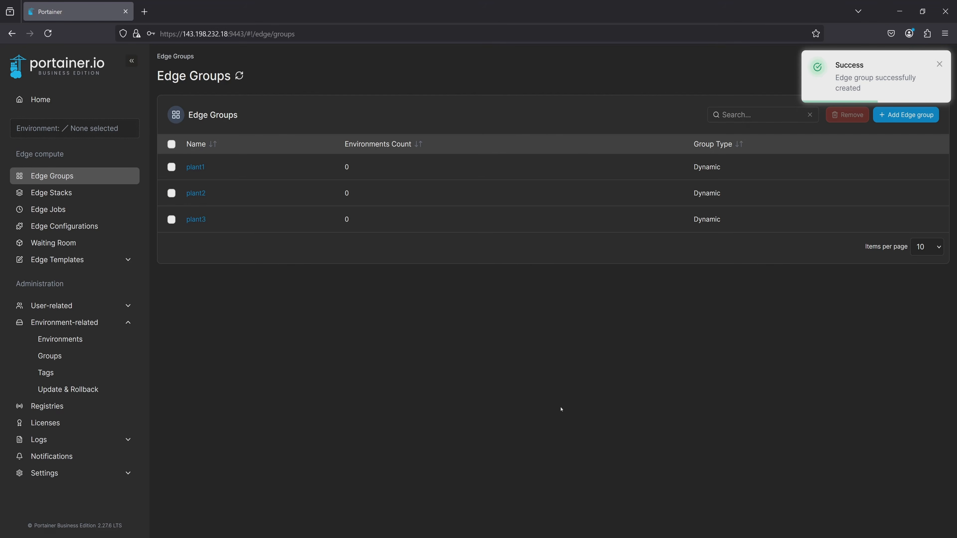
Create a Dynamic edge group named allplants that uses Partial Match on the tags plant1, plant2 and plant3.
left_click(906, 114)
left_click(427, 122)
type("allplants")
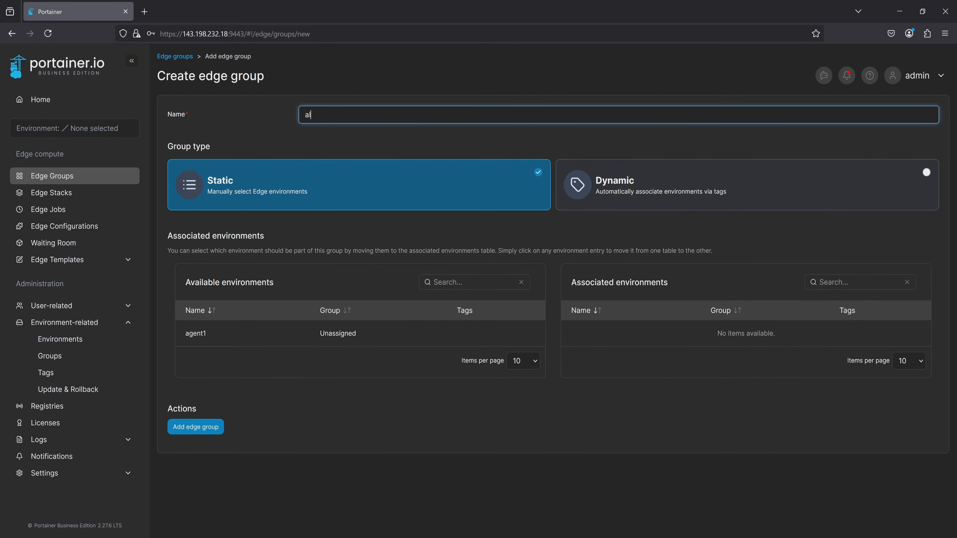
left_click(663, 189)
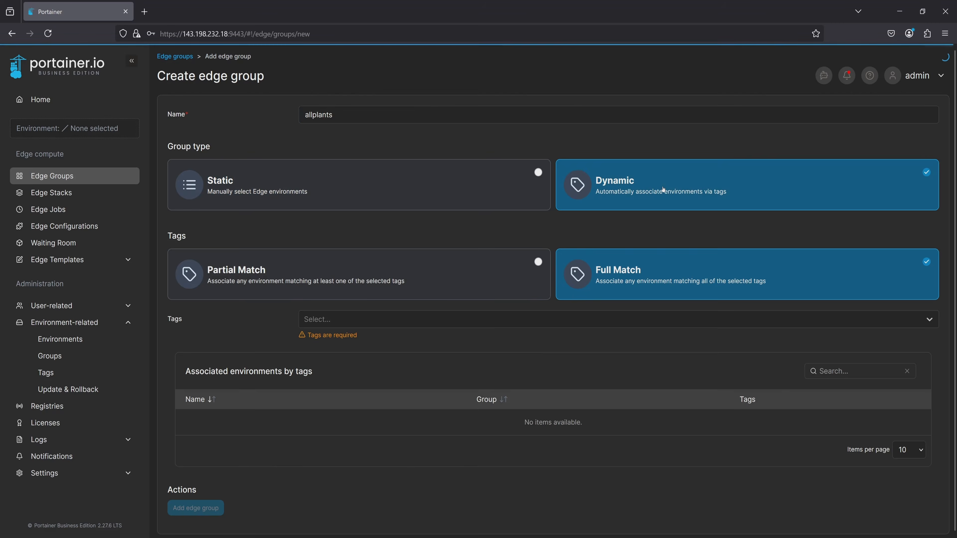
left_click(433, 271)
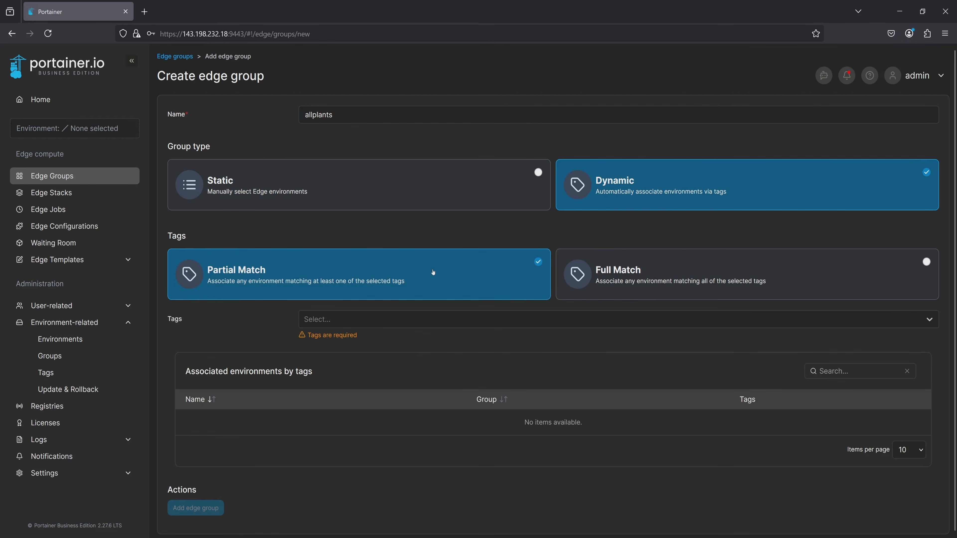
left_click(384, 320)
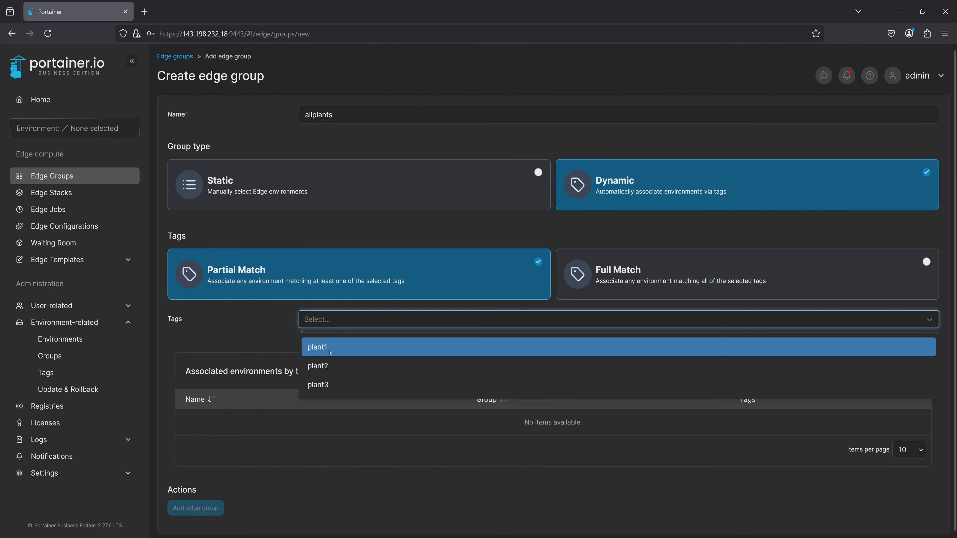
left_click(331, 352)
left_click(331, 368)
left_click(333, 368)
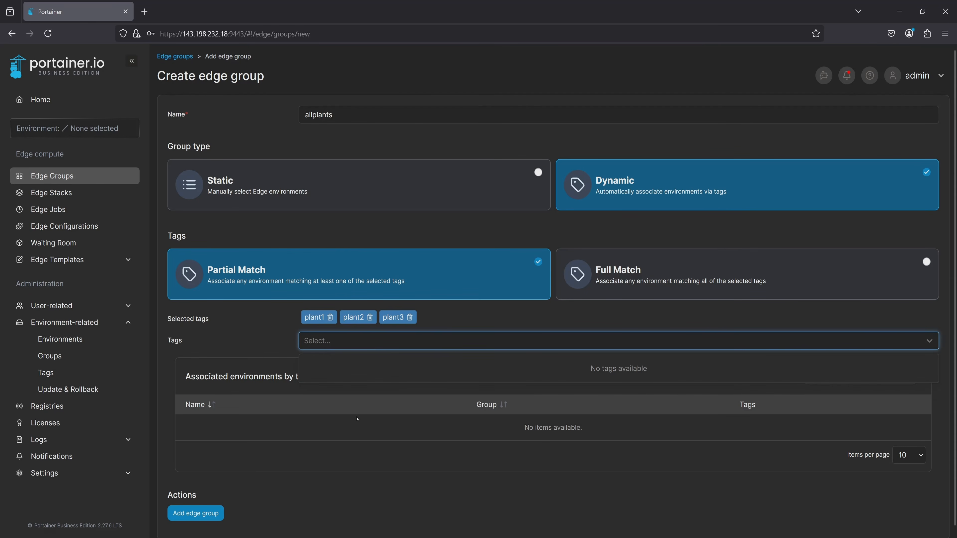
left_click(204, 514)
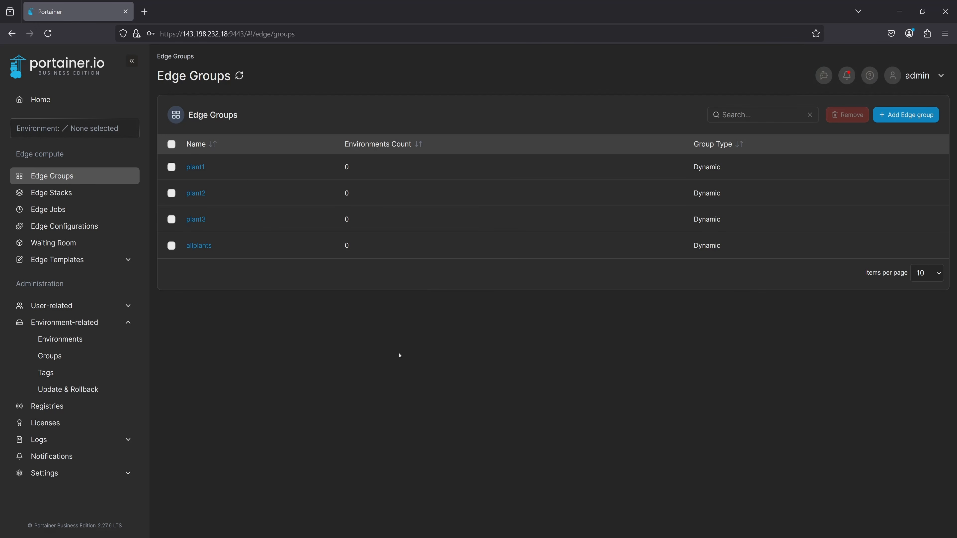
Associate agent2 from the Waiting Room with the tag plant1 assigned.
left_click(88, 243)
left_click(172, 237)
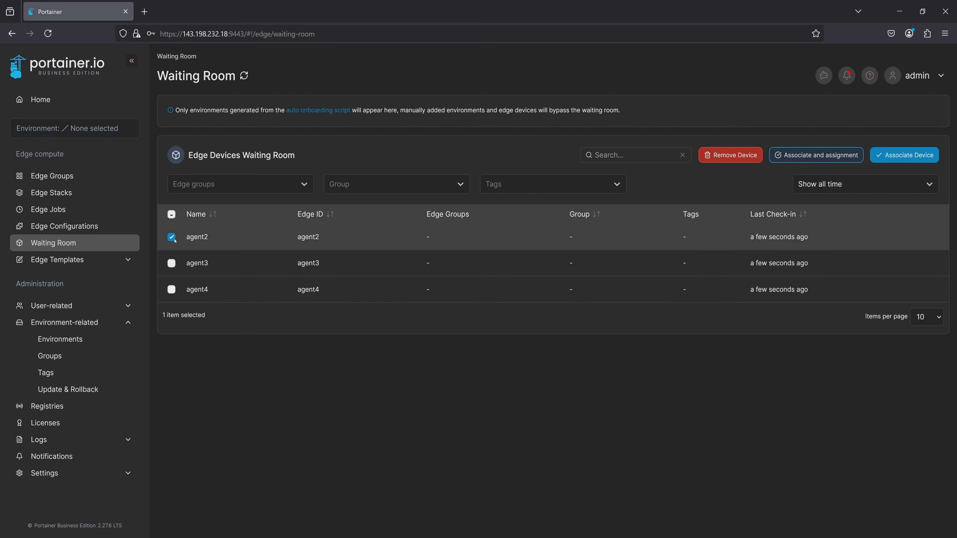
left_click(783, 160)
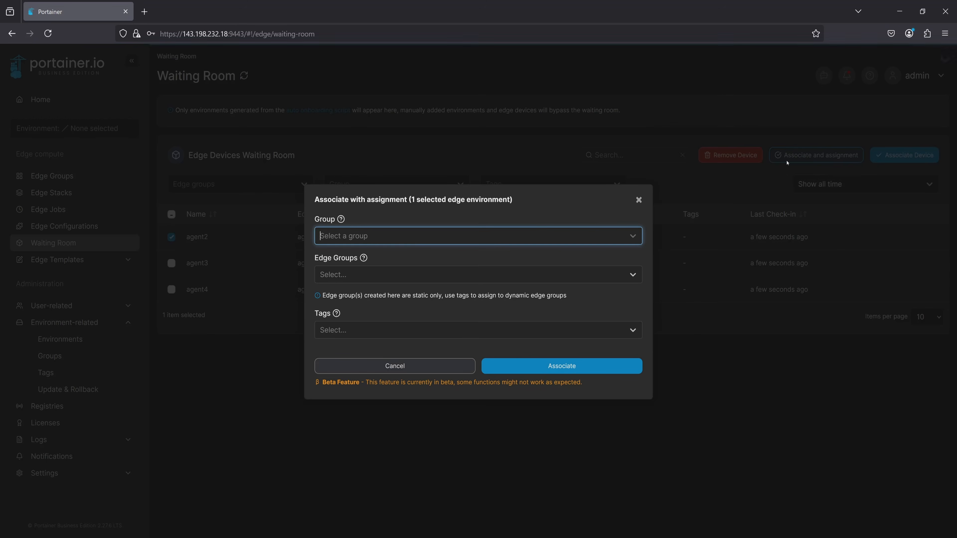
left_click(371, 329)
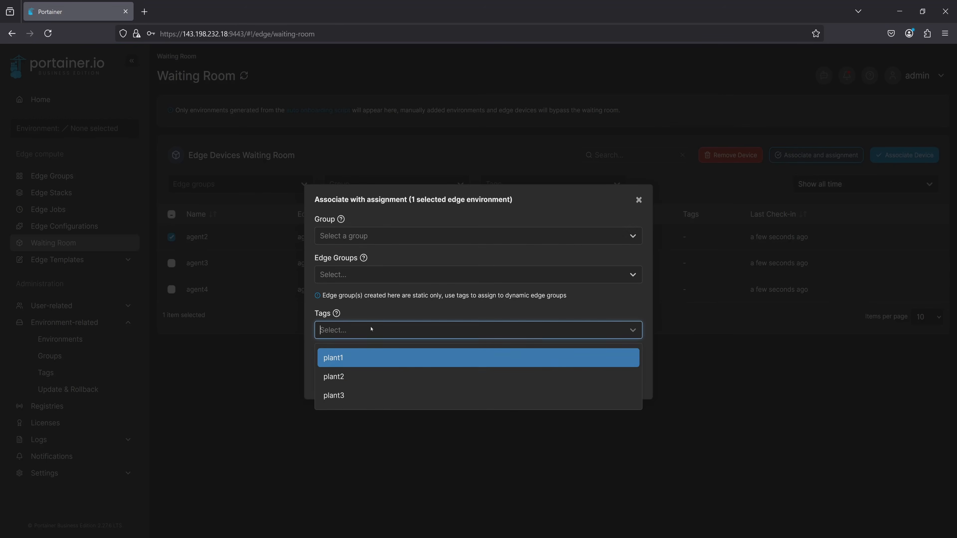
left_click(356, 358)
left_click(423, 306)
left_click(561, 366)
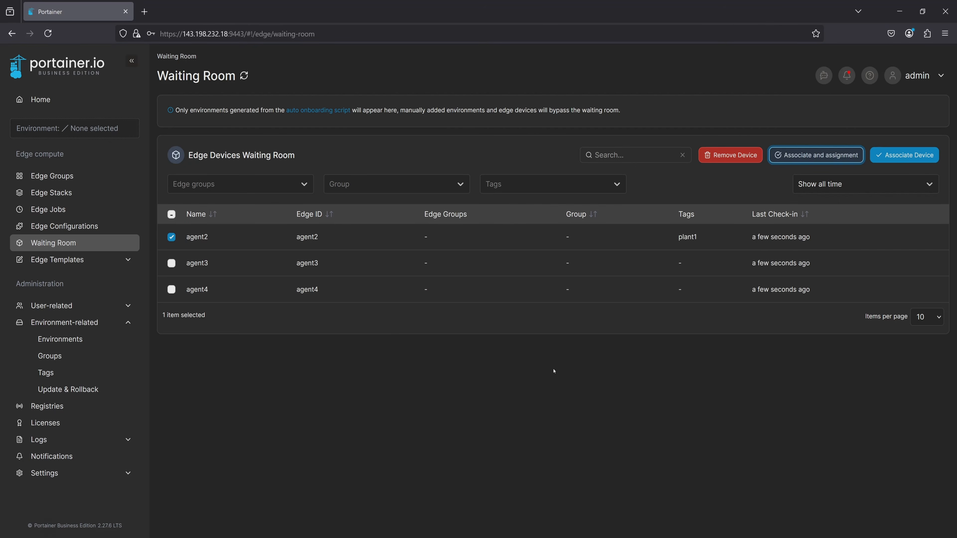
Associate the waiting device agent3 with the tag plant2 assigned.
left_click(171, 237)
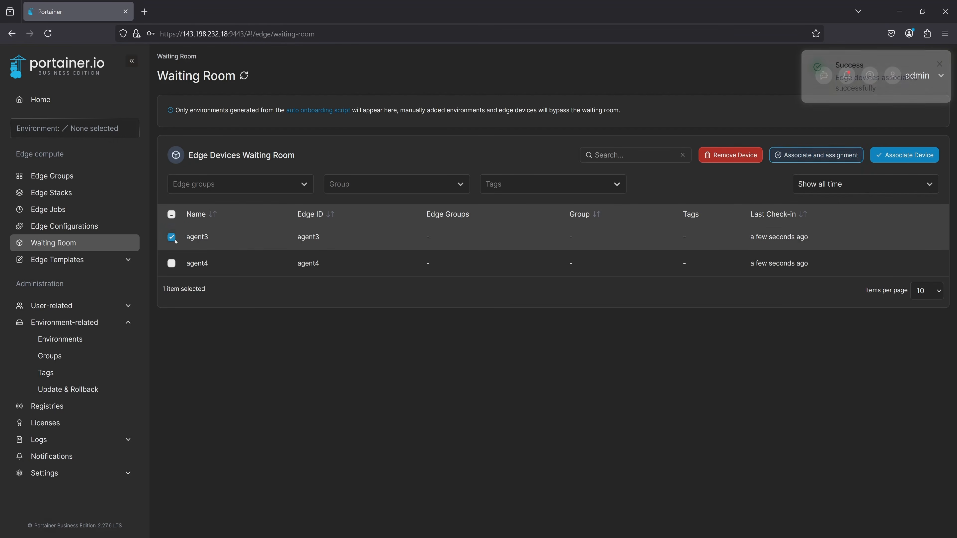
left_click(862, 157)
left_click(371, 329)
left_click(414, 376)
left_click(423, 306)
left_click(561, 366)
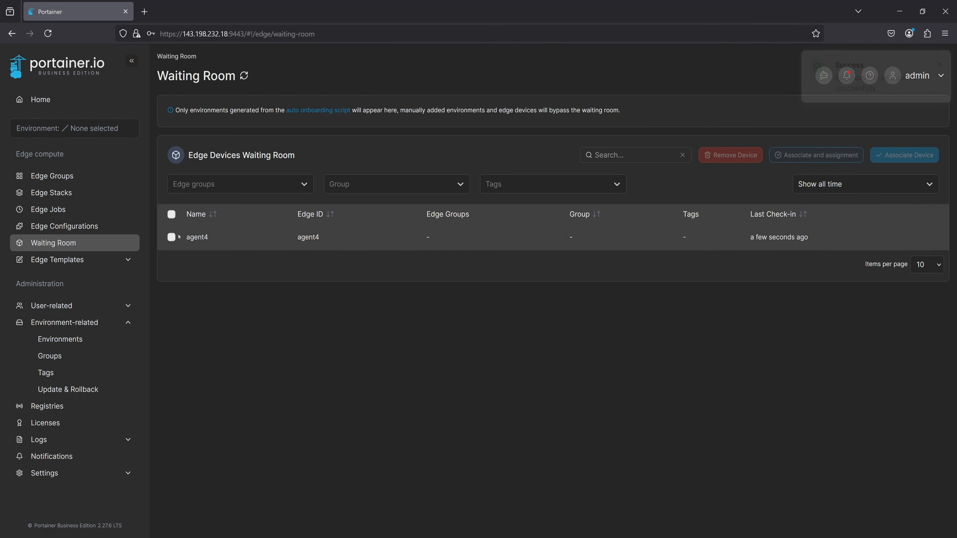
Associate the waiting device agent4 with the tag plant3 assigned.
left_click(817, 156)
left_click(371, 329)
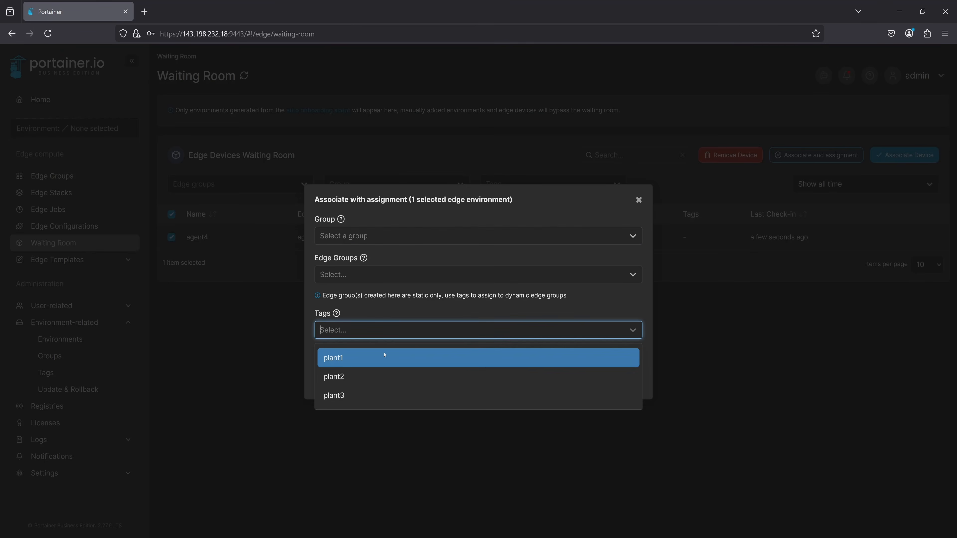
left_click(349, 394)
left_click(512, 348)
left_click(563, 366)
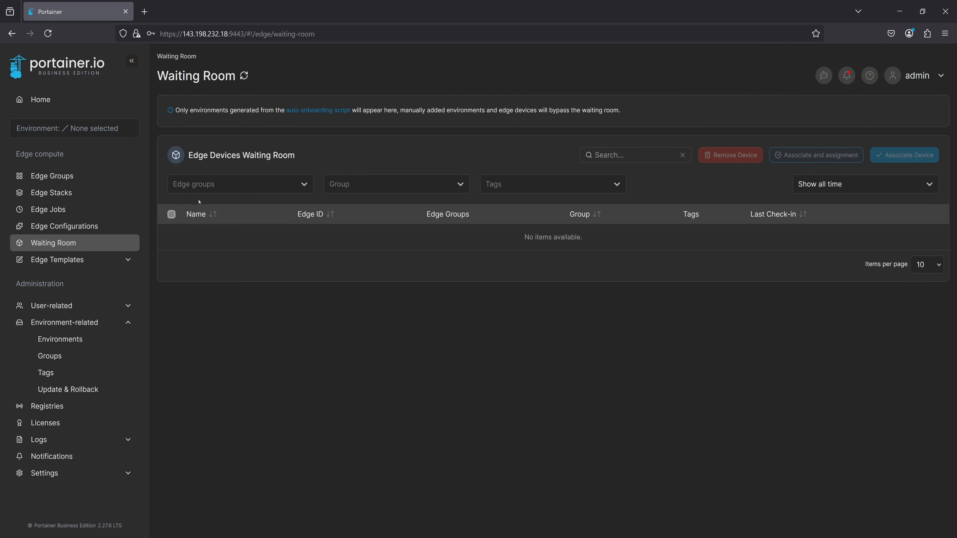
Check the environments on the home page and which of them belong to the allplants edge group.
left_click(92, 103)
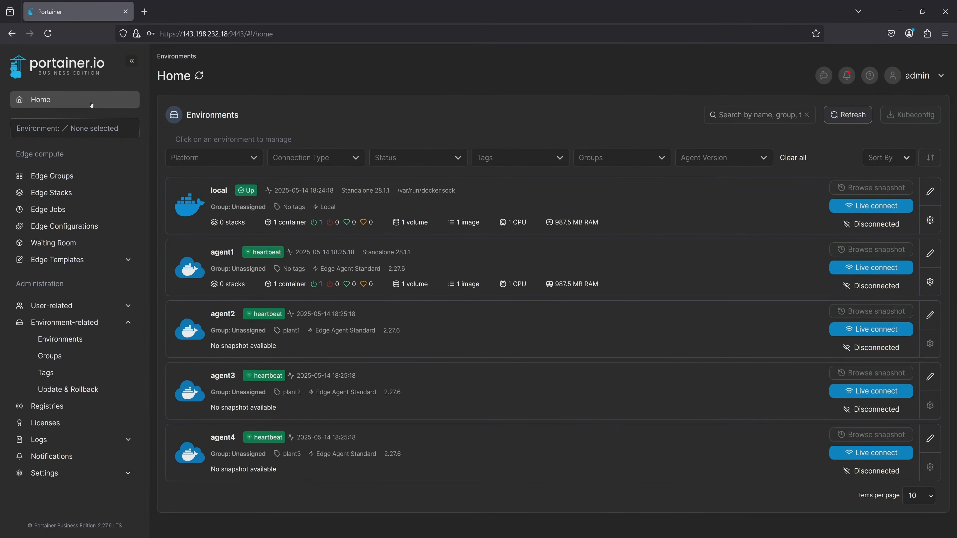
left_click(52, 176)
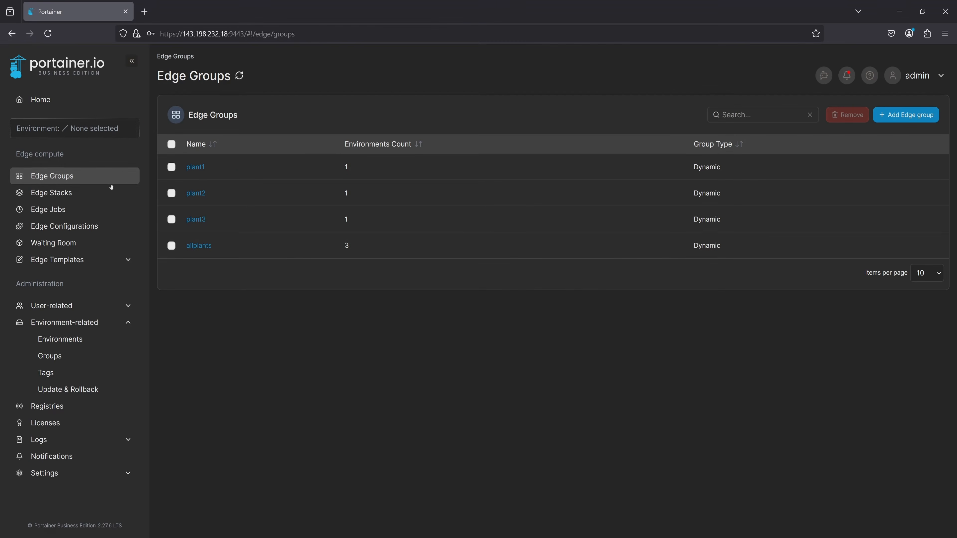
left_click(208, 253)
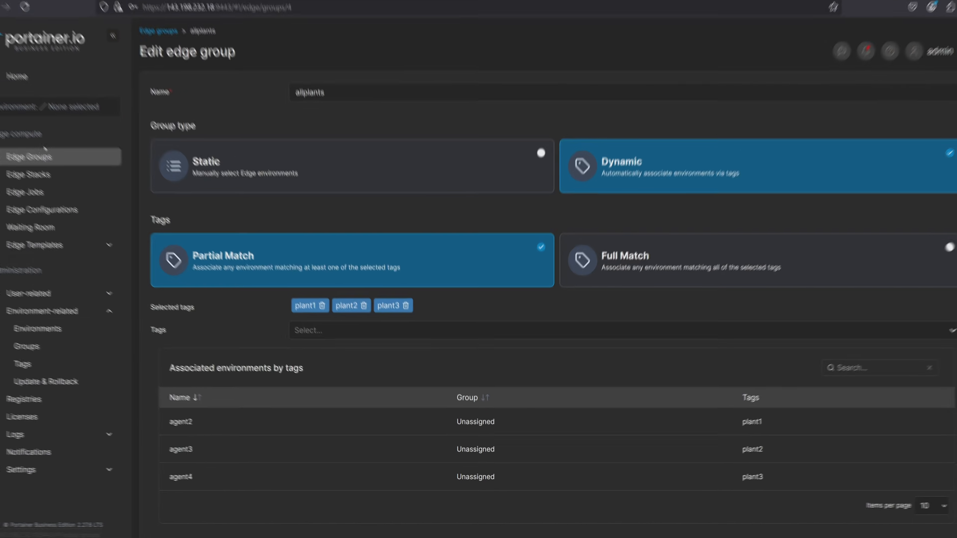
left_click(81, 180)
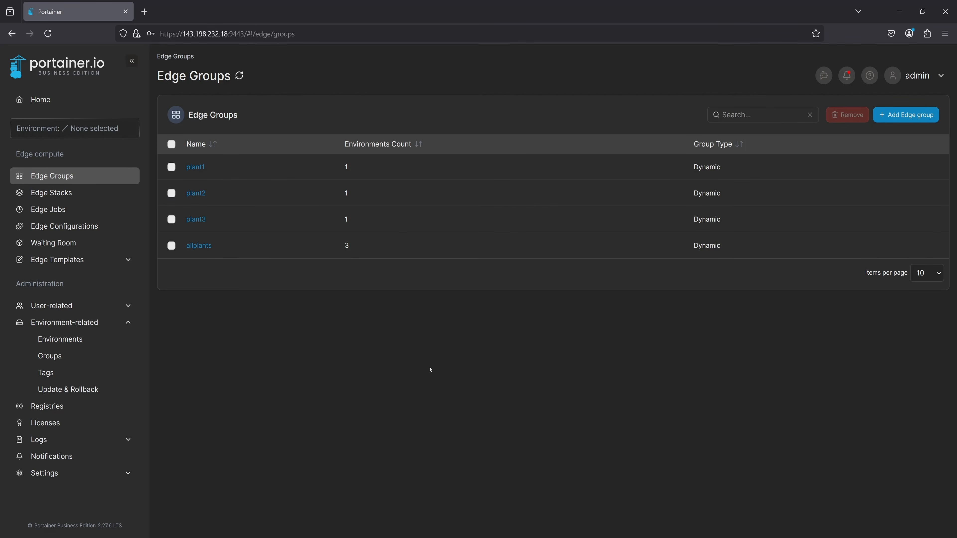
Start a new edge configuration named edge-configs and assign it to the allplants edge group.
left_click(120, 226)
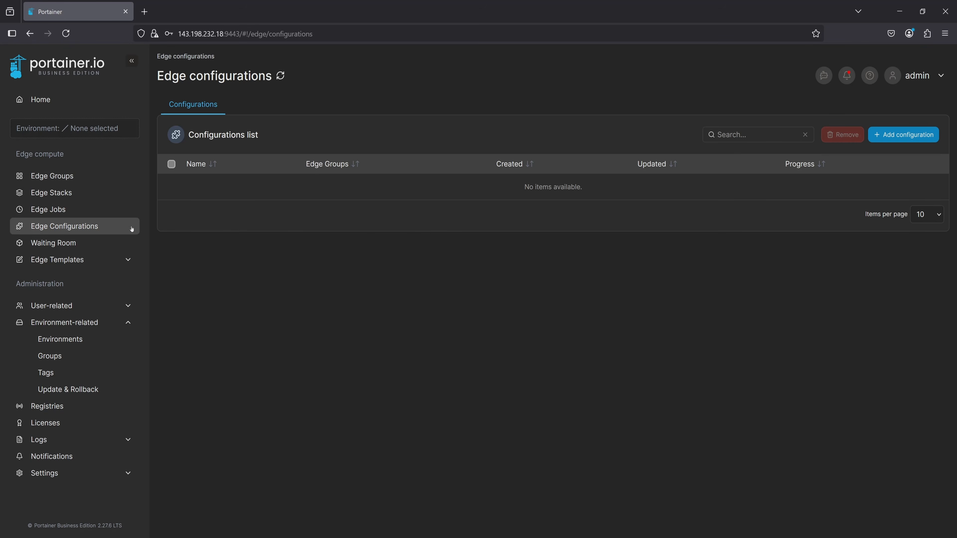
left_click(903, 135)
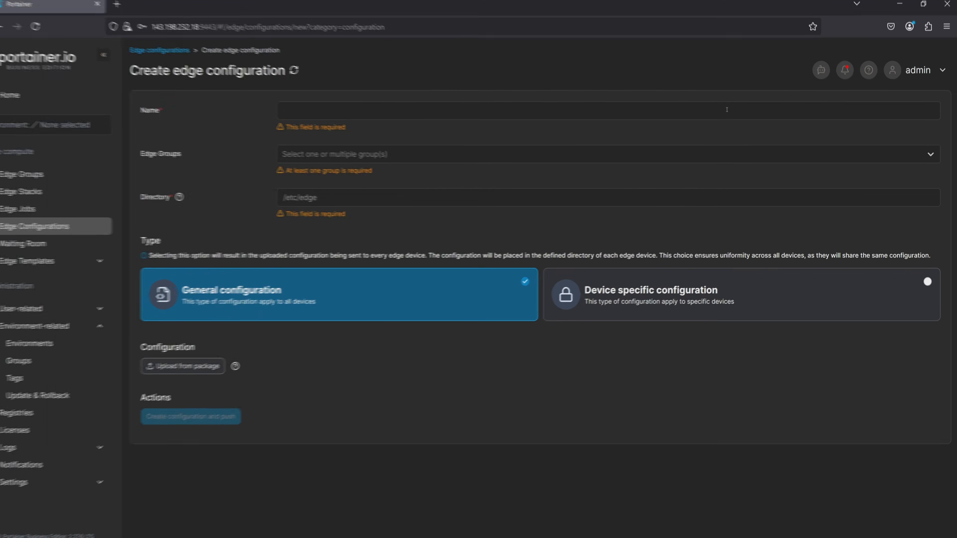
left_click(403, 110)
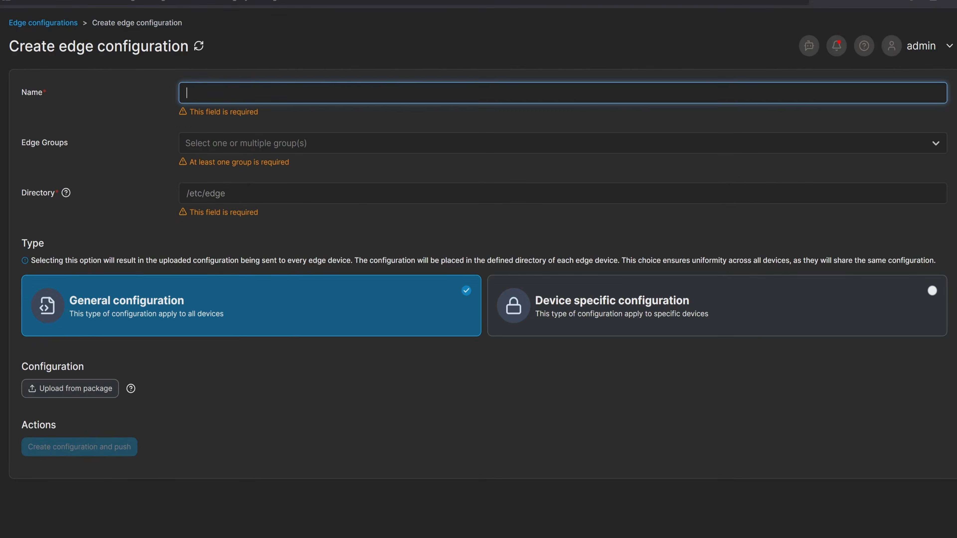
type("edge-configs")
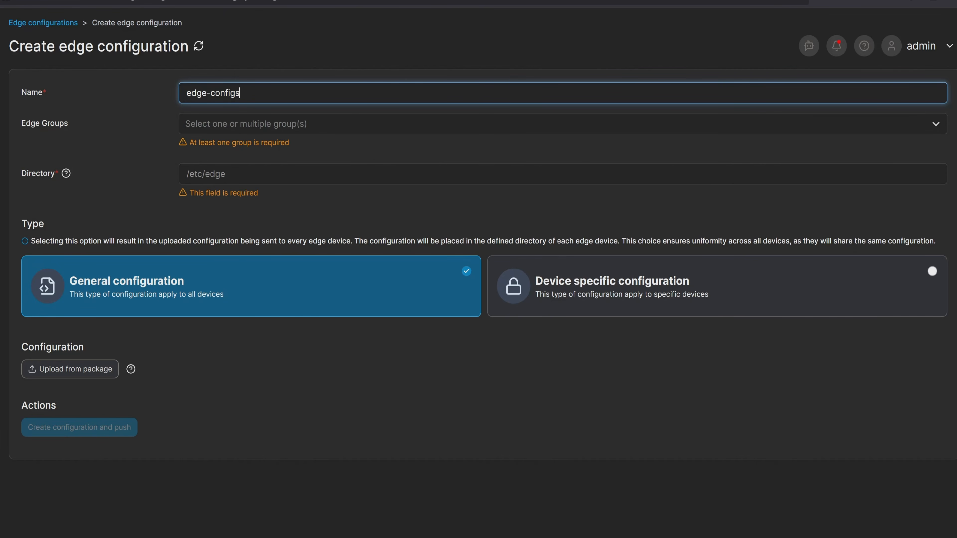
left_click(196, 123)
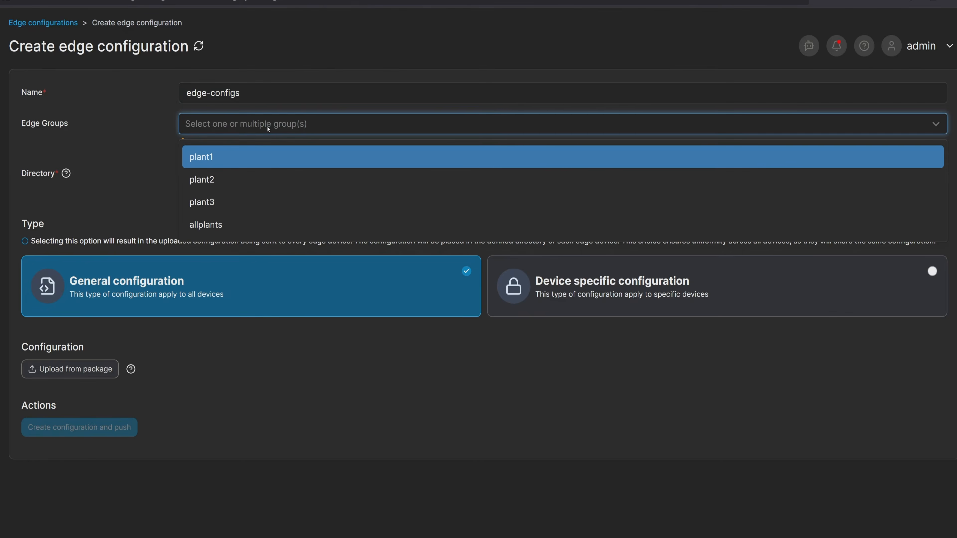
left_click(254, 223)
key("Escape")
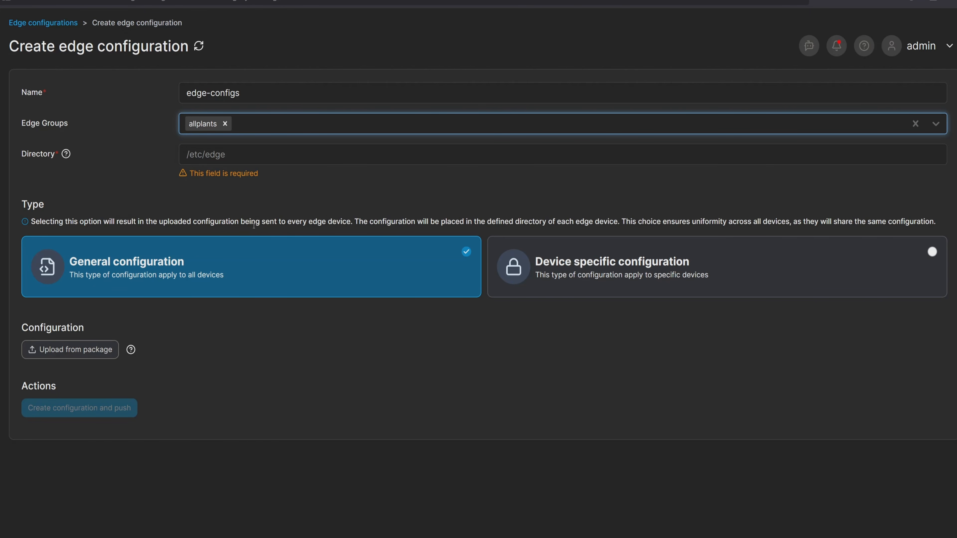
Set the configuration directory to /var/edge and select the Device specific configuration type, opening its matching rule options.
key("Tab")
type("/")
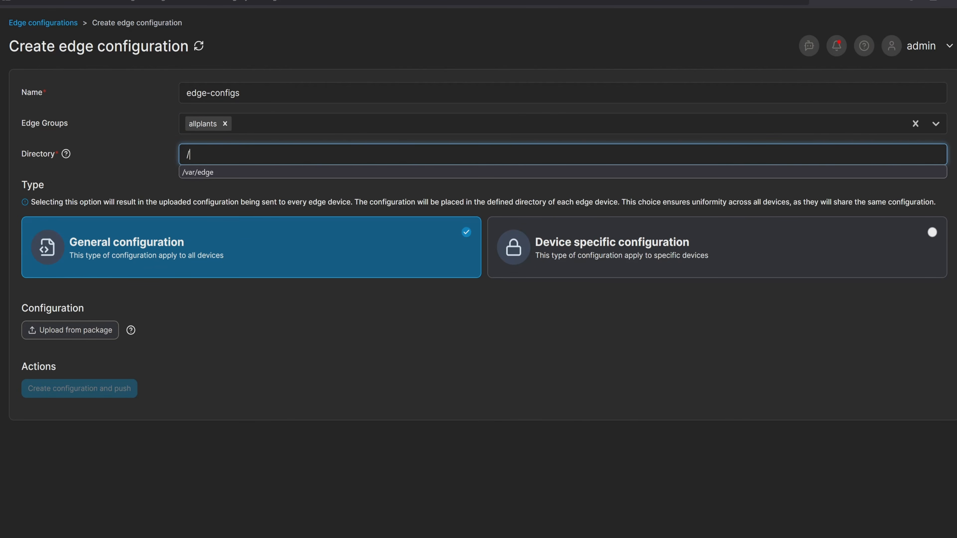
type("var/edge")
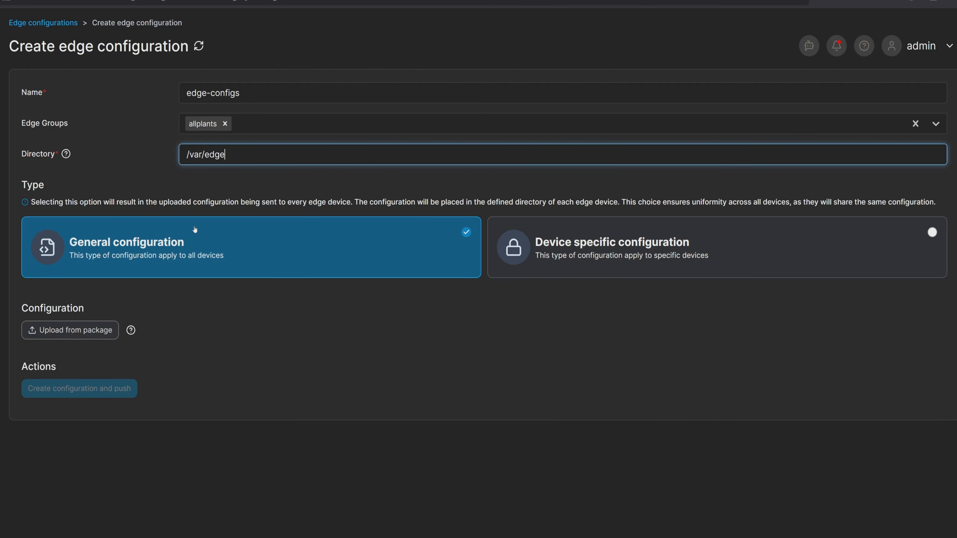
left_click(613, 248)
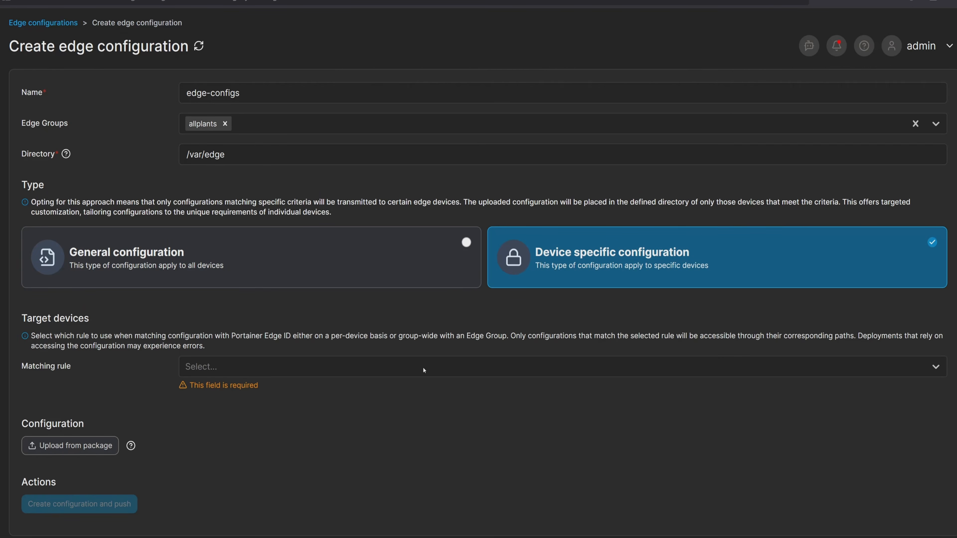
left_click(228, 374)
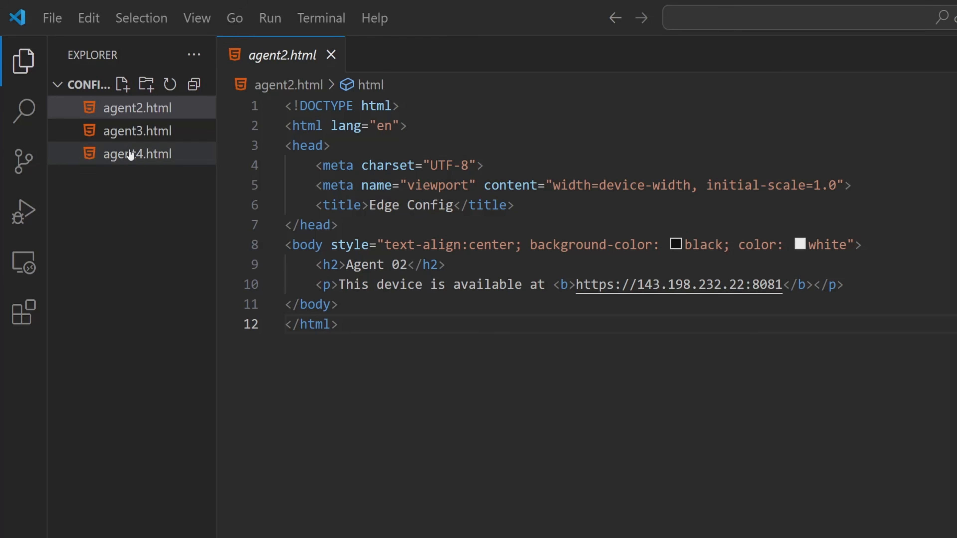
In Visual Studio Code, review the contents of the configuration files agent3.html and agent4.html.
left_click(112, 131)
left_click(138, 155)
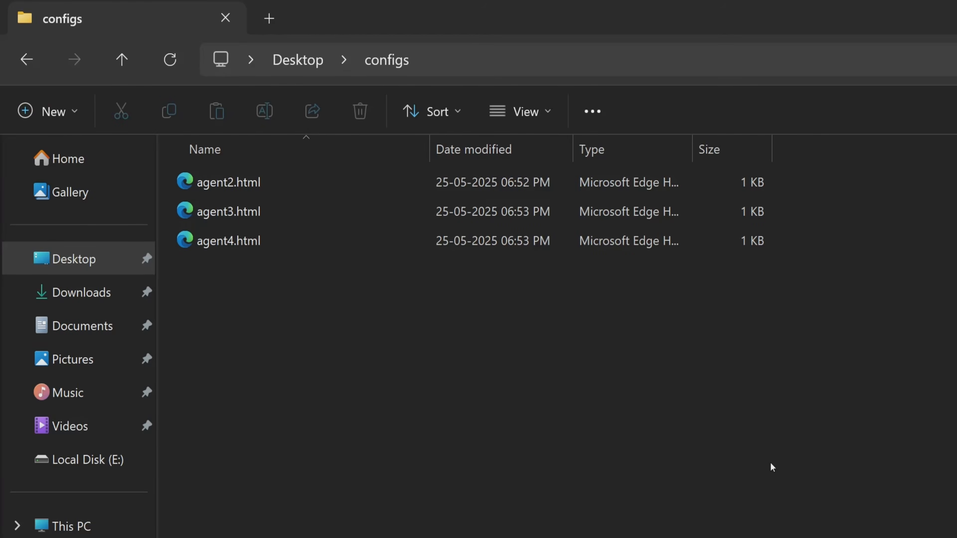
In File Explorer, compress the configs folder on the Desktop into a ZIP archive.
left_click(297, 60)
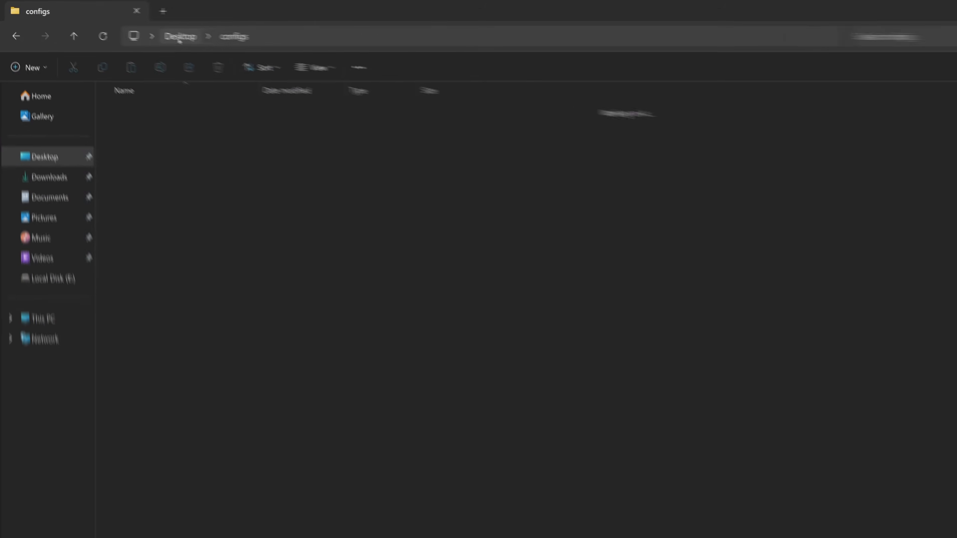
right_click(228, 182)
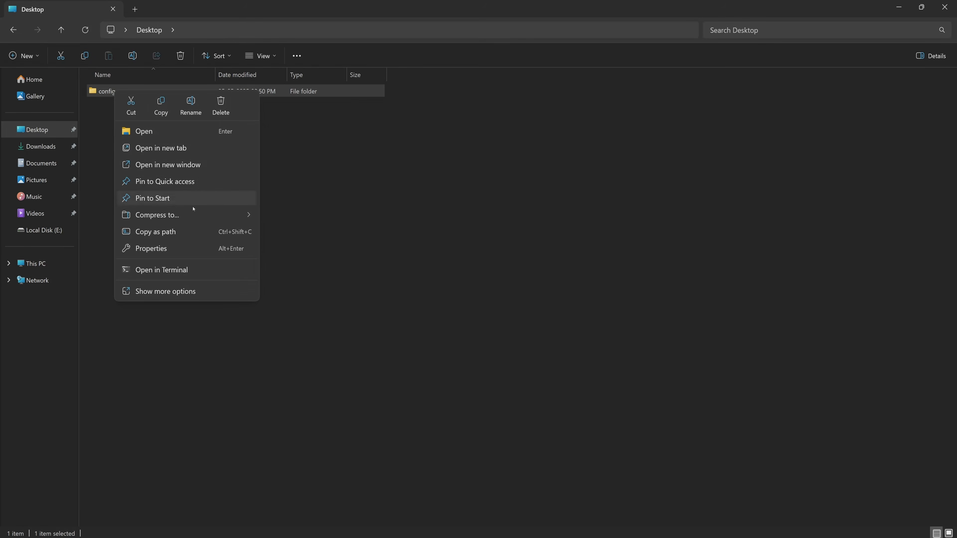
mouse_move(241, 215)
left_click(290, 216)
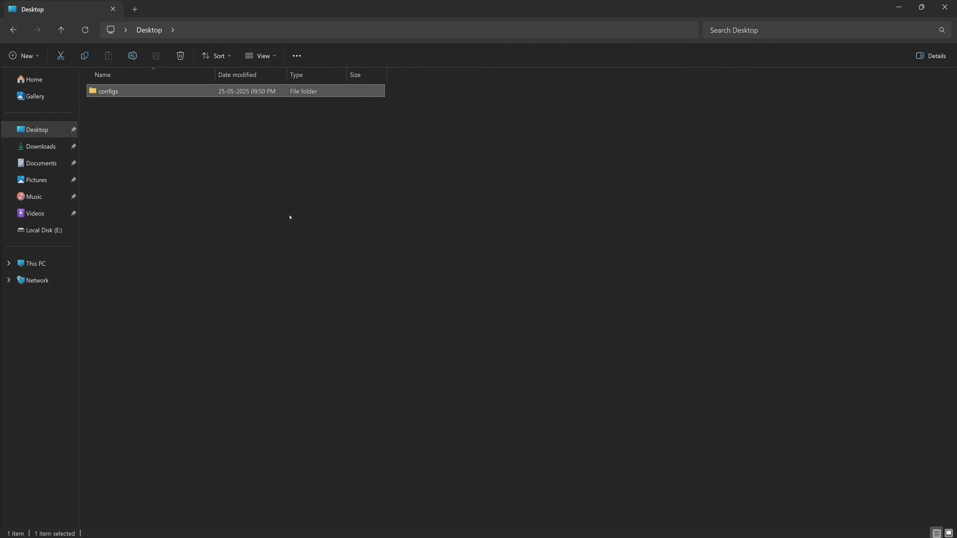
left_click(507, 316)
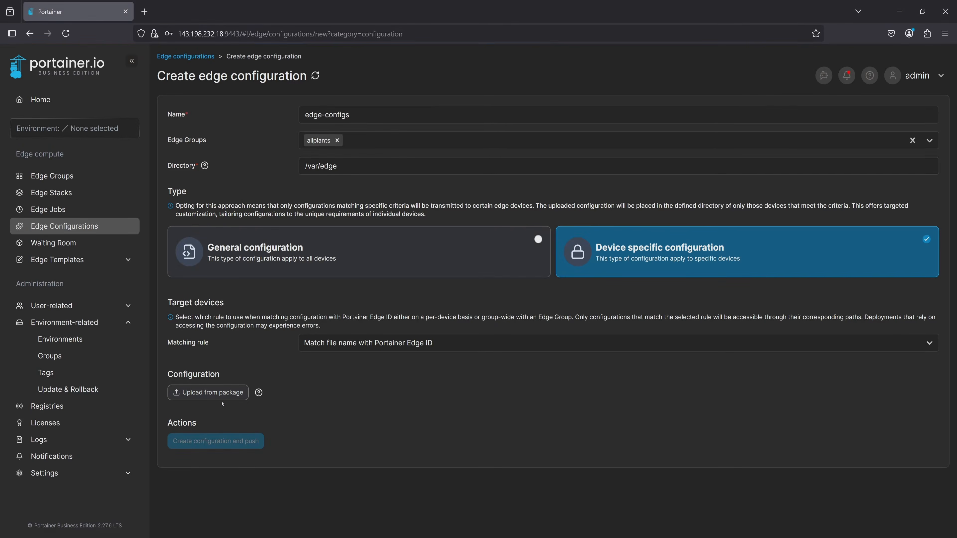
In Portainer, upload configs.zip as the configuration package, create and push the configuration, and refresh the configurations list.
left_click(208, 392)
left_click(211, 93)
left_click(395, 266)
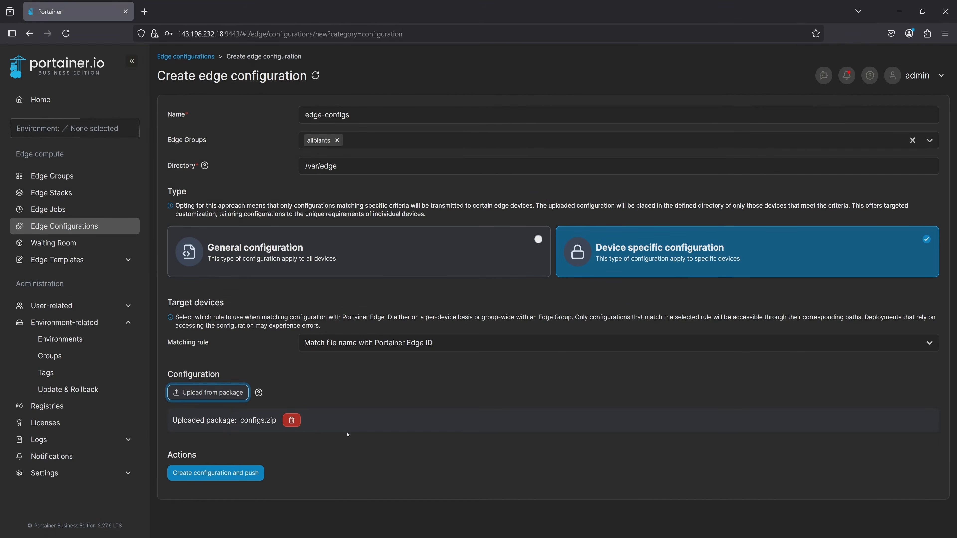
left_click(216, 472)
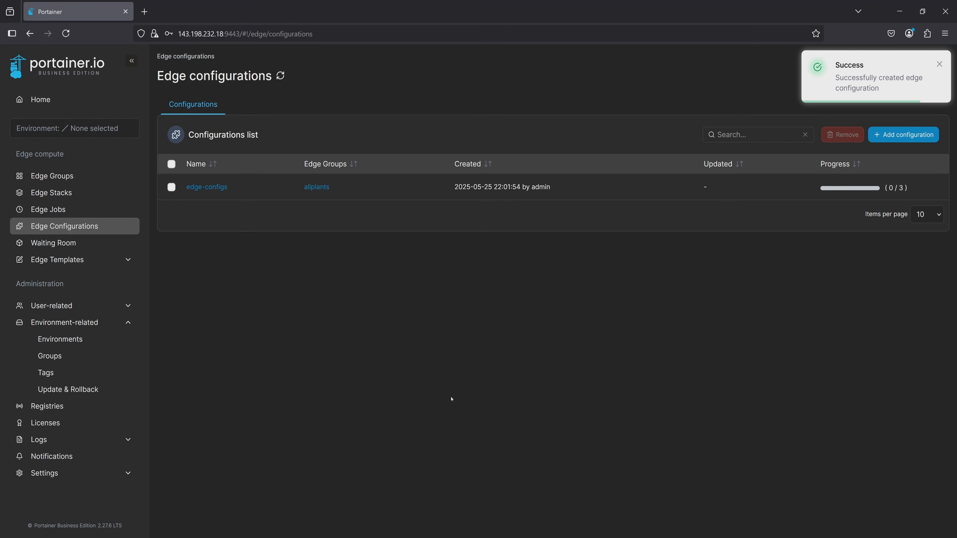
left_click(280, 76)
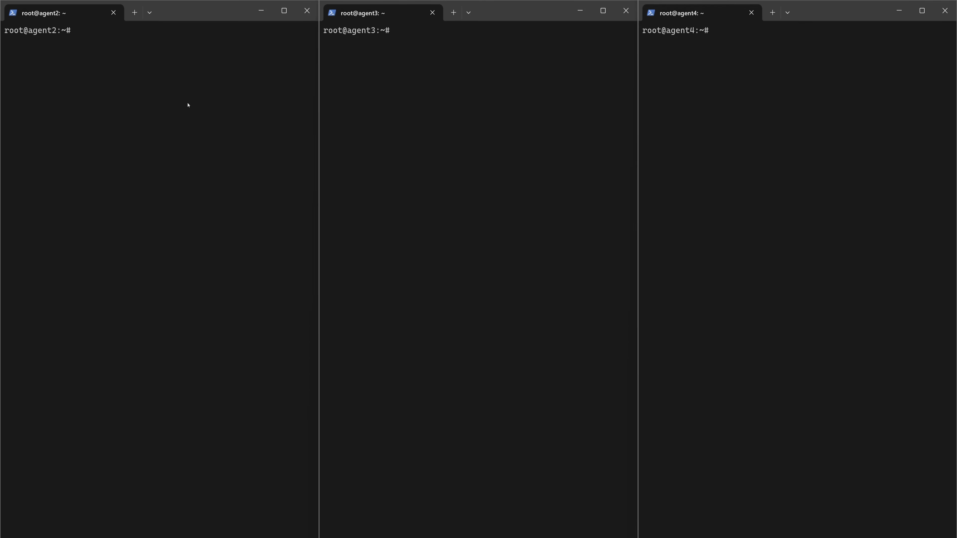
In the agent2, agent3 and agent4 terminals, list the contents of /var/edge/configs.
type("ls /var/edge/configs")
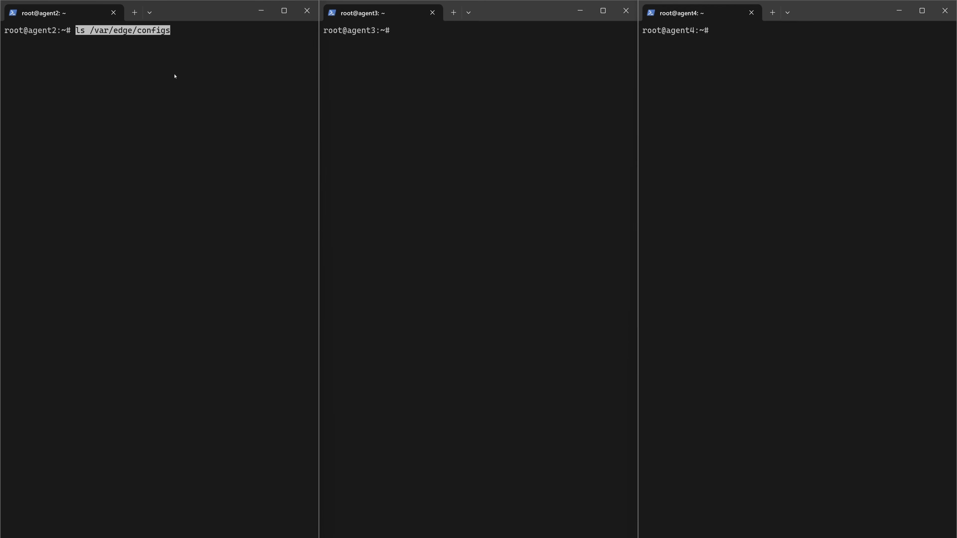
key("Return")
left_click(492, 70)
type("ls /var/edge/configs")
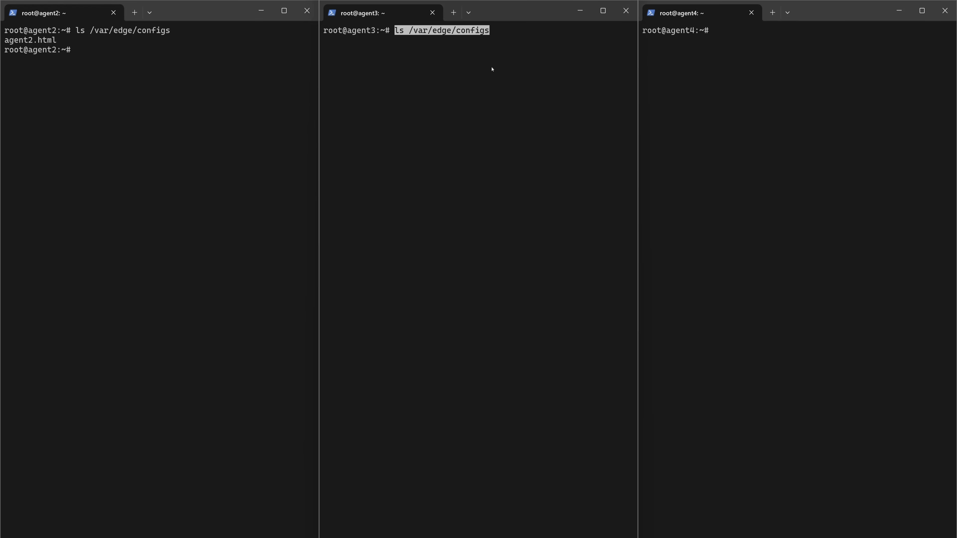
key("Return")
left_click(737, 69)
type("ls /var/edge/configs")
key("Return")
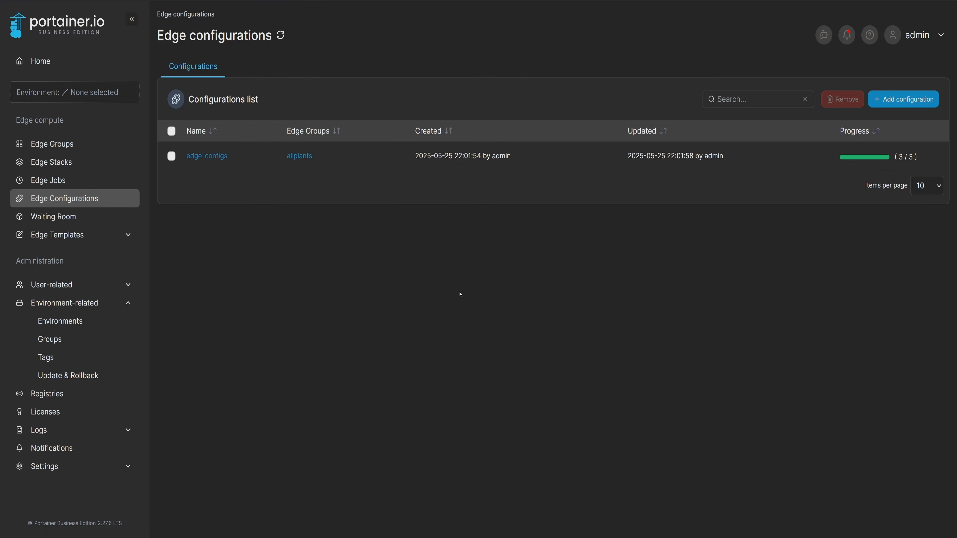
In Portainer, start a new edge stack and assign it to the allplants edge group.
left_click(51, 162)
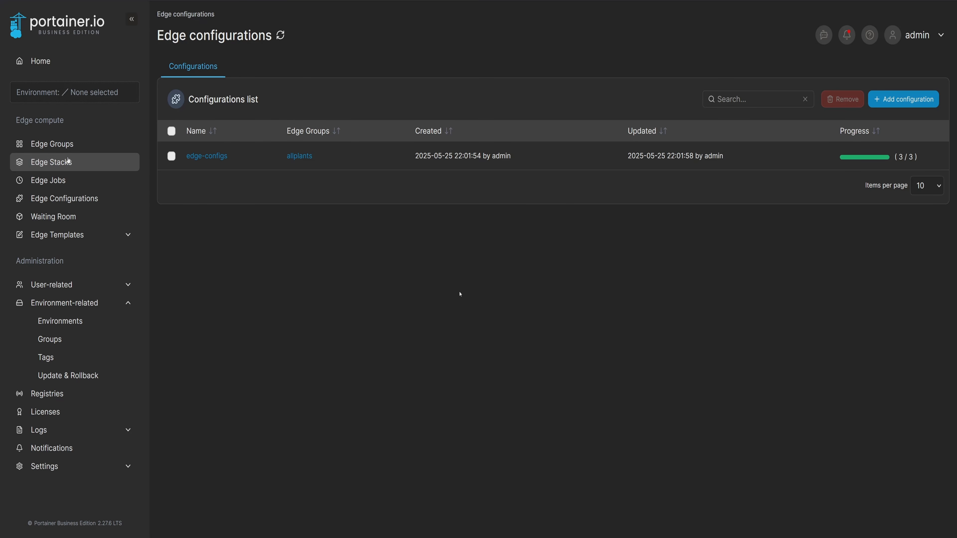
left_click(882, 78)
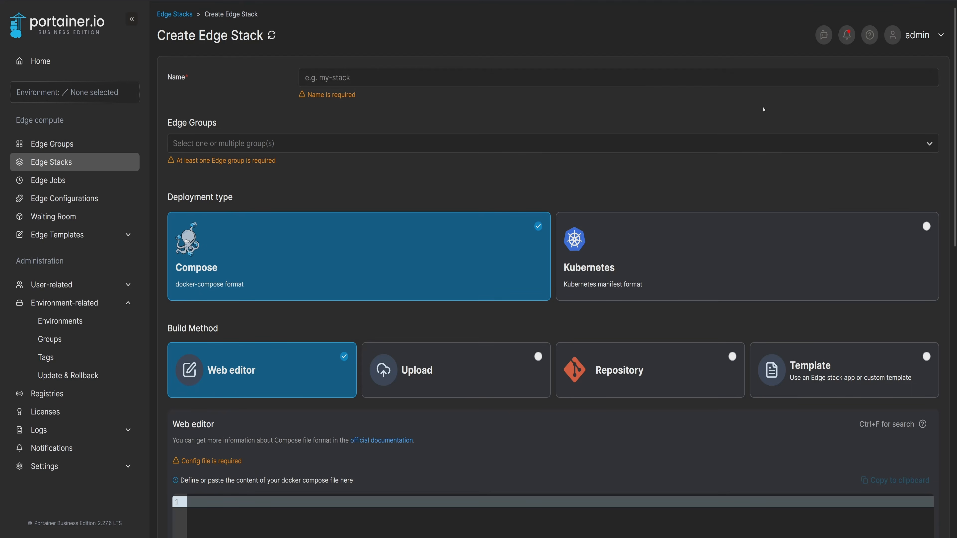
left_click(712, 139)
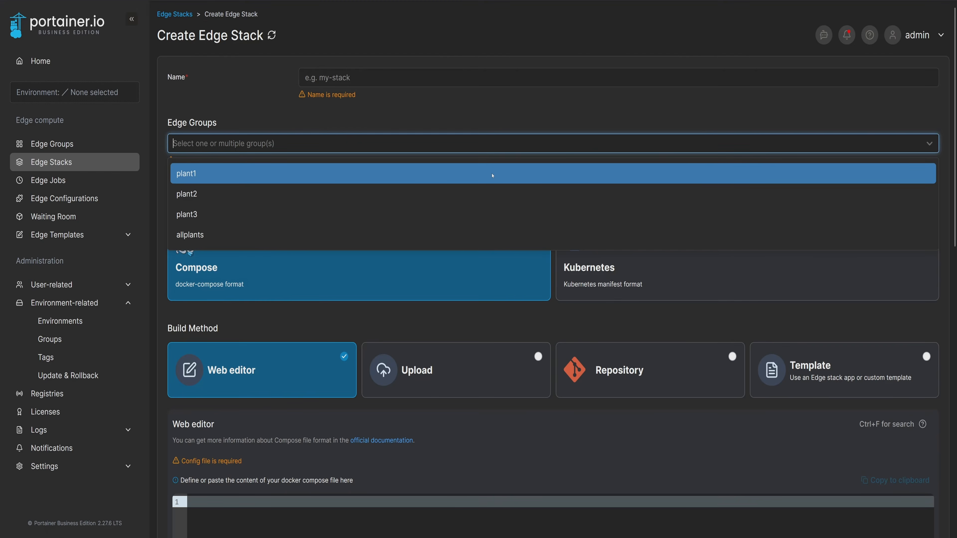
left_click(494, 234)
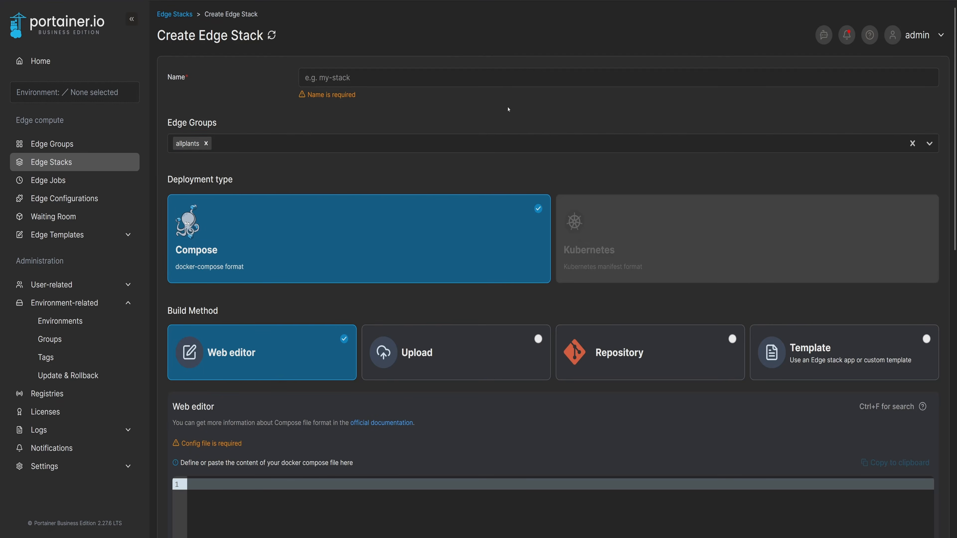
Name the stack nginx and enter a compose definition for an nginx service using image nginx:latest and port mapping 80:80.
left_click(430, 77)
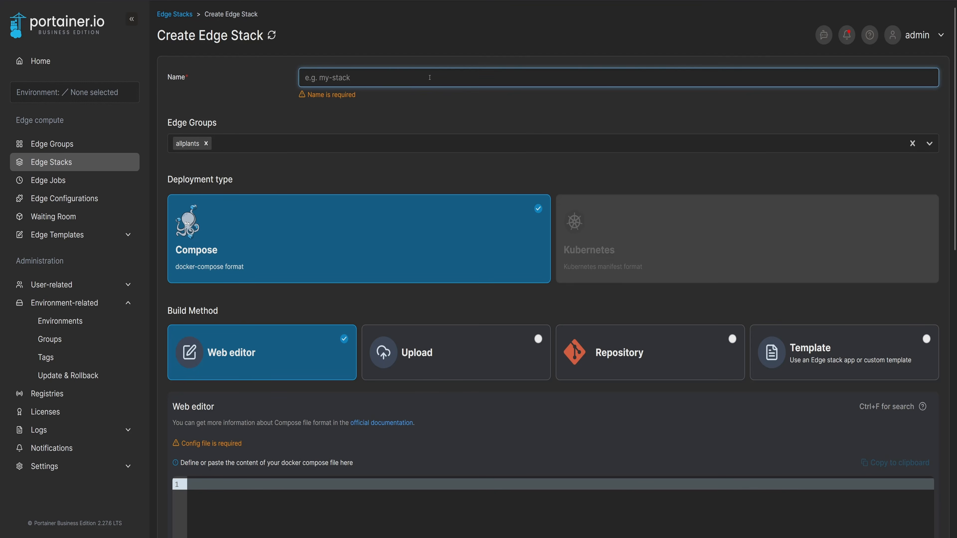
type("nginx")
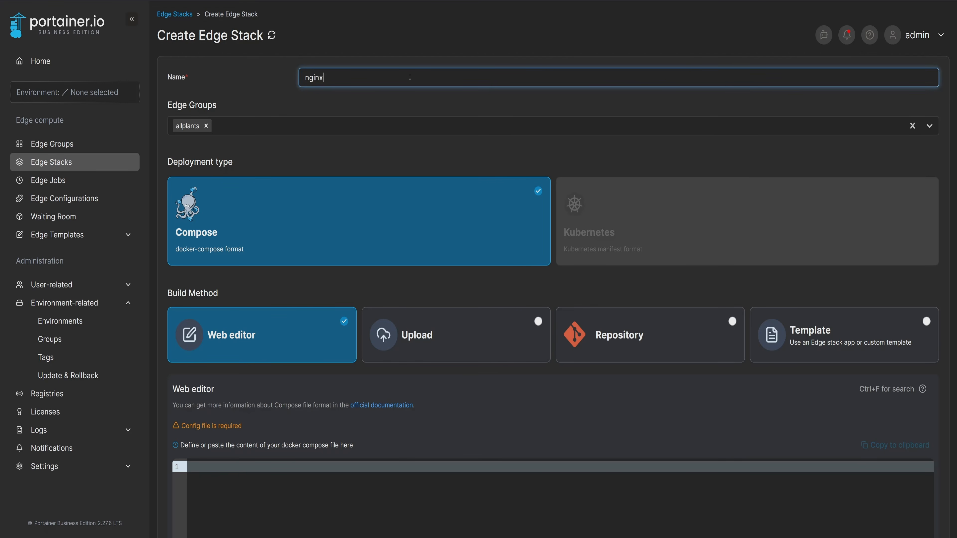
scroll(409, 77, "down", 5)
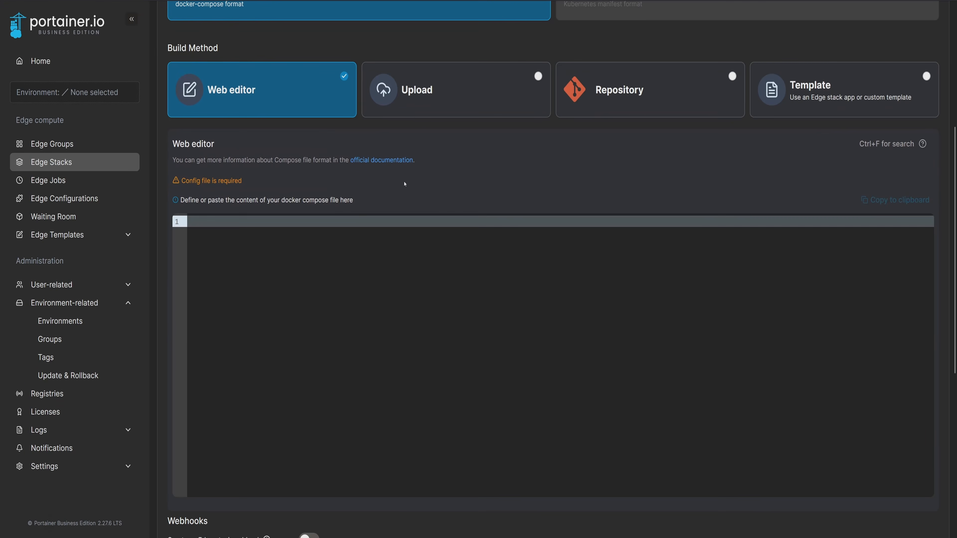
type("services:   nginx:     image: nginx:latest     ports:       - 80:80")
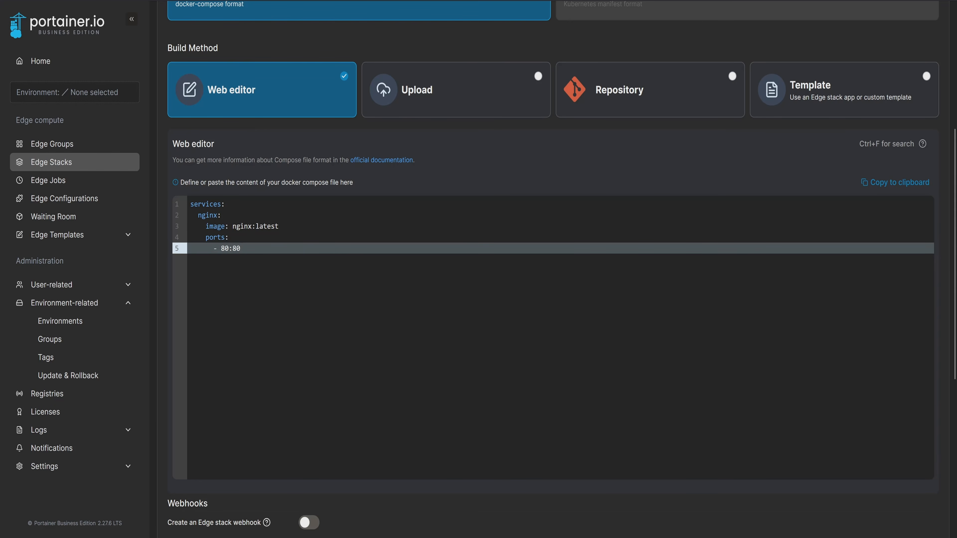
Try the edge stack webhook, registry credentials, pre-pull images and retry deployment options, switching each one off again.
scroll(552, 264, "down", 6)
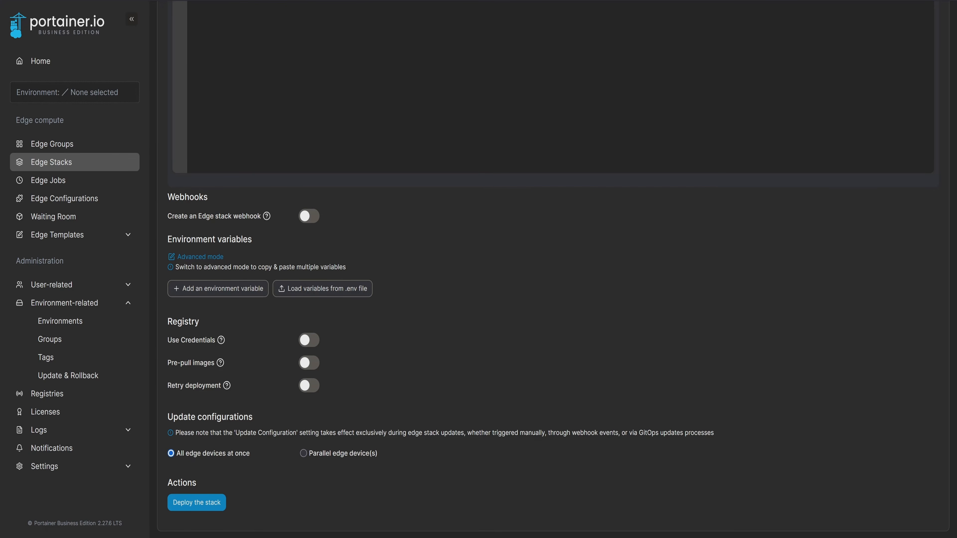
left_click(309, 217)
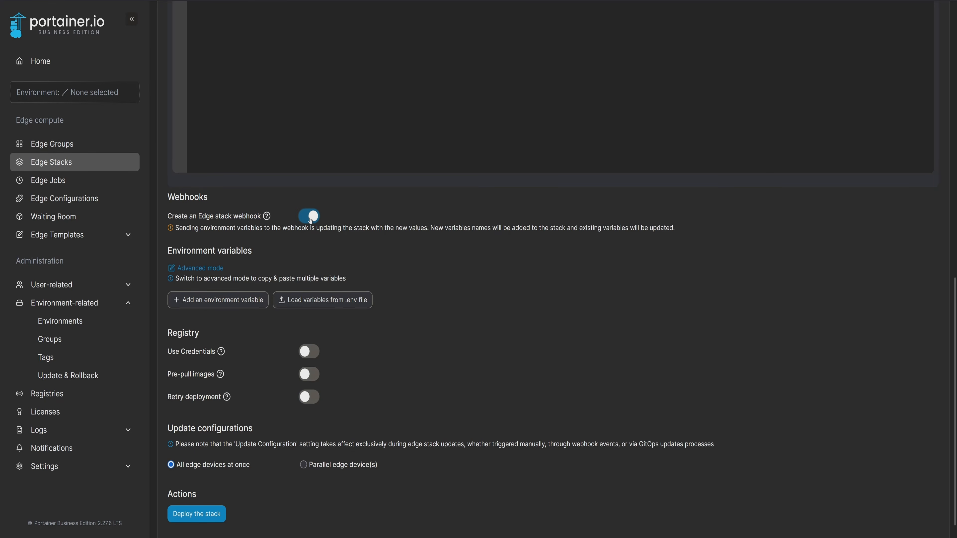
left_click(310, 219)
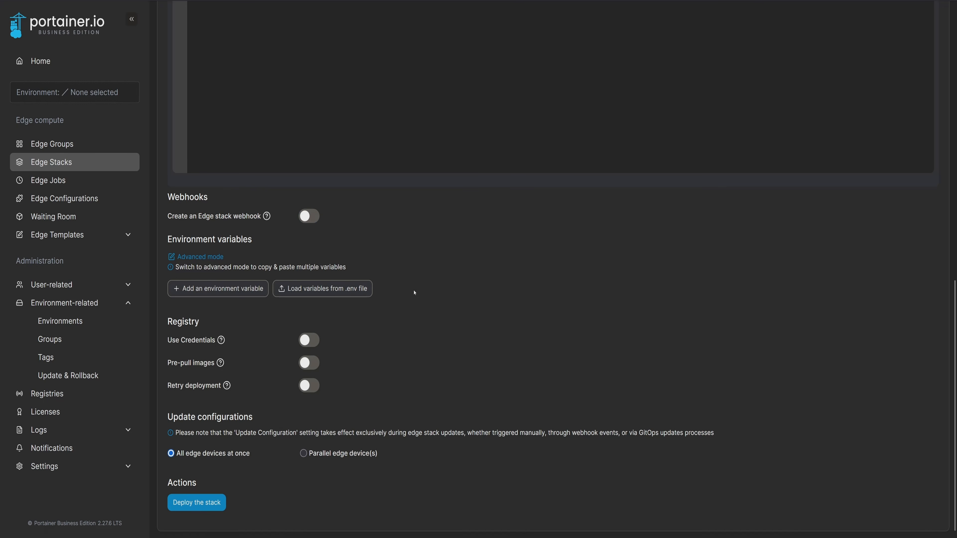
left_click(314, 341)
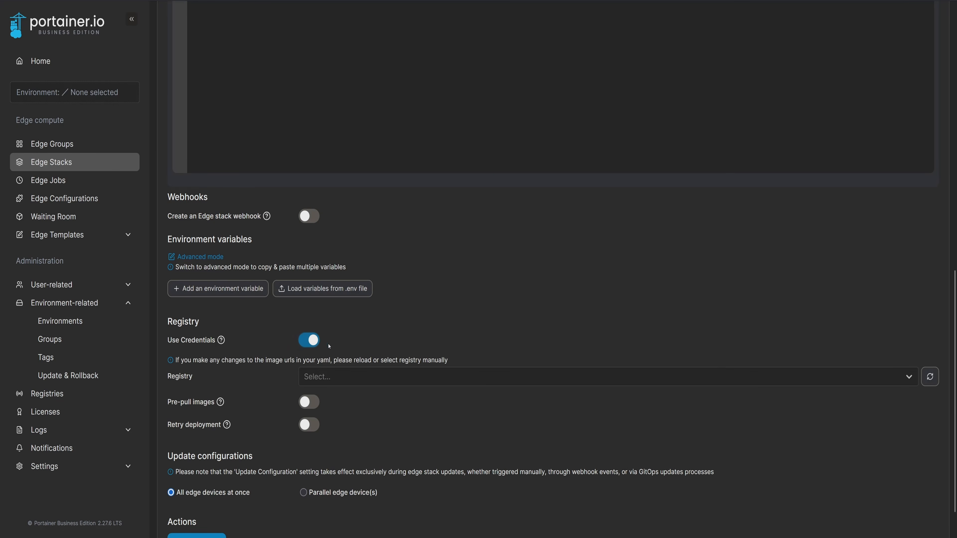
left_click(357, 374)
left_click(357, 375)
left_click(307, 342)
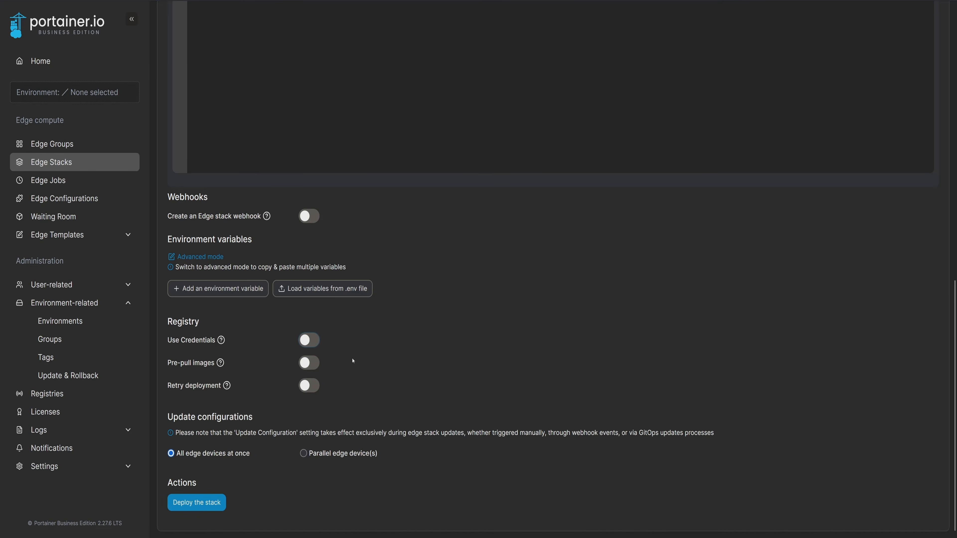
left_click(312, 367)
left_click(311, 364)
left_click(316, 388)
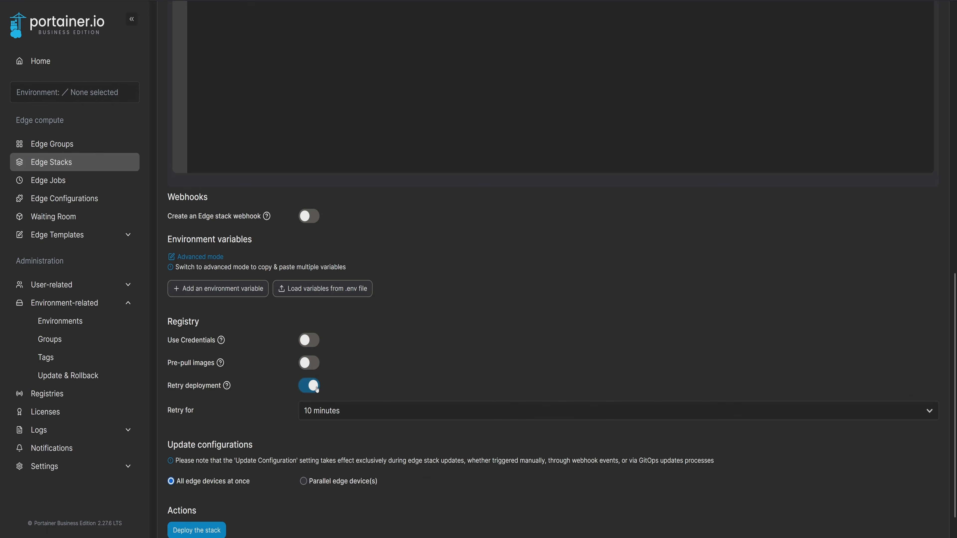
left_click(315, 388)
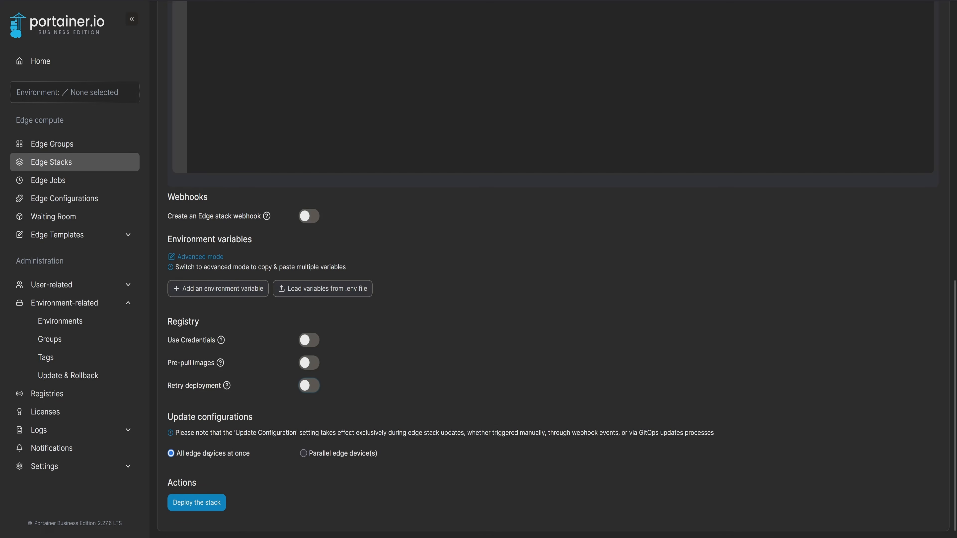
Try the Parallel edge device(s) update configuration with Exponential rollout, and return to All edge devices at once.
left_click(303, 453)
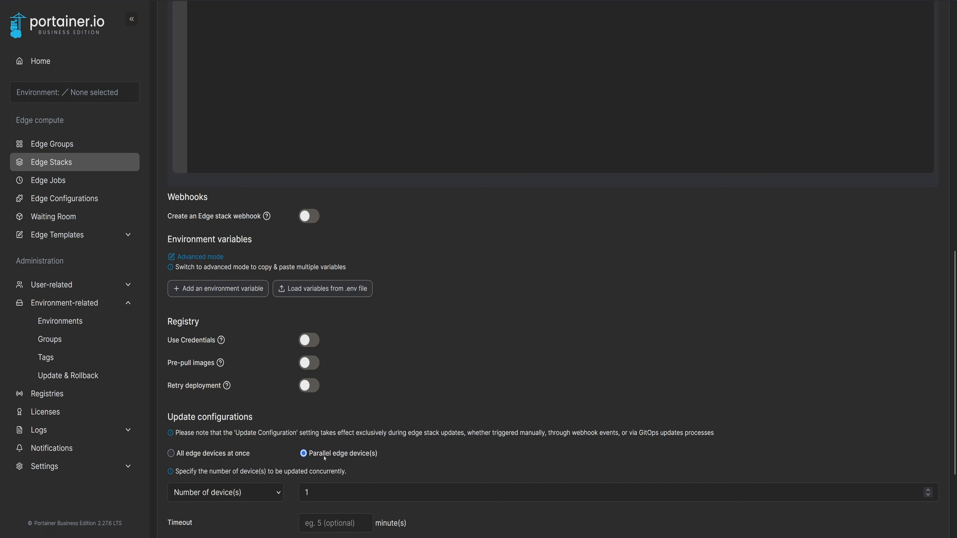
scroll(265, 425, "down", 3)
left_click(276, 364)
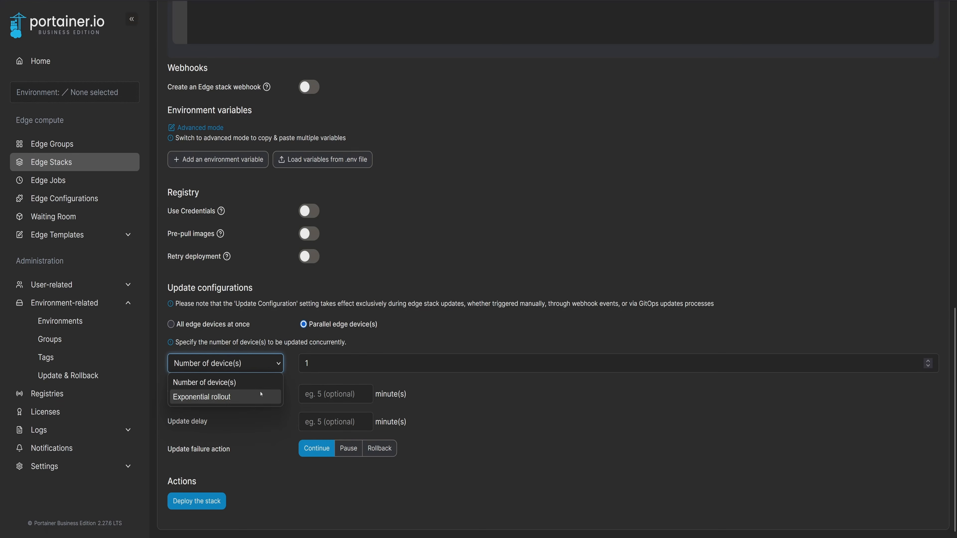
left_click(261, 395)
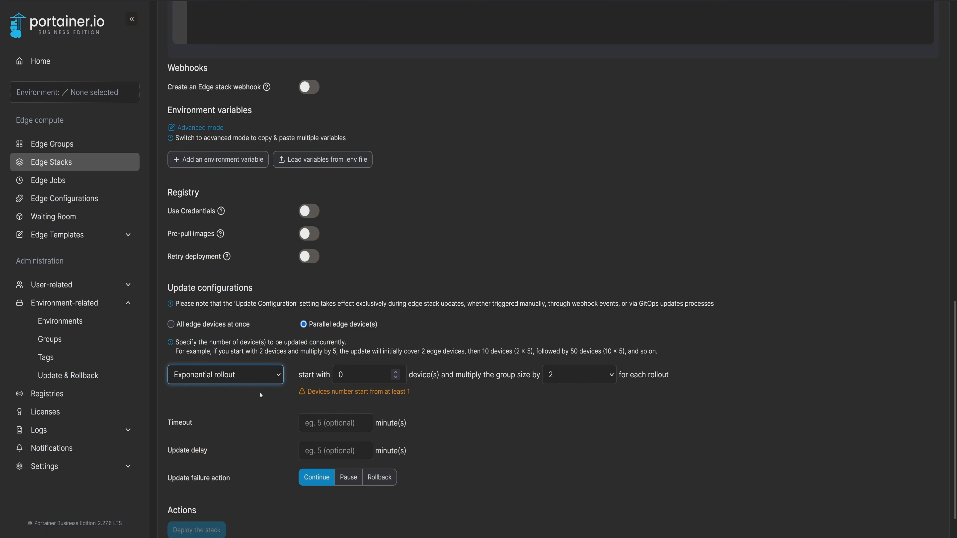
left_click(260, 374)
left_click(257, 394)
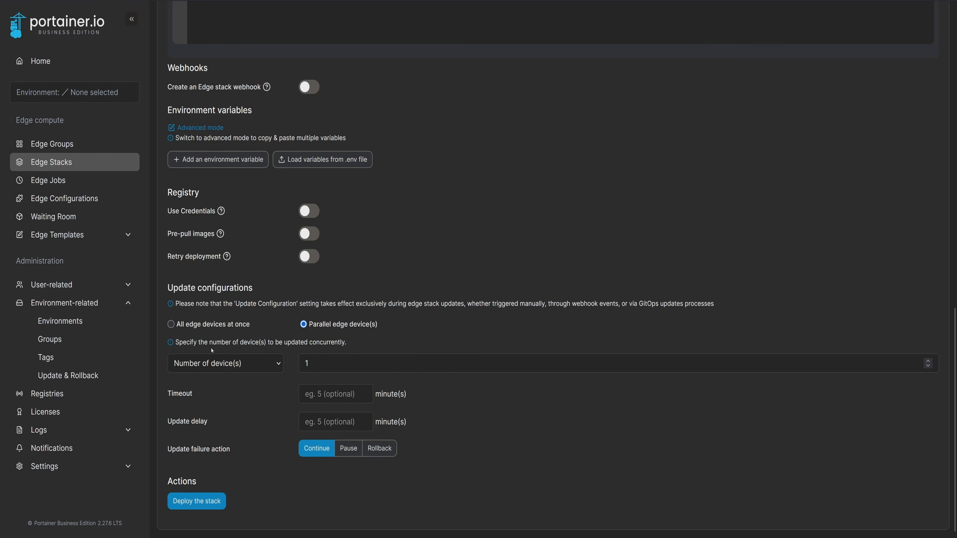
left_click(171, 324)
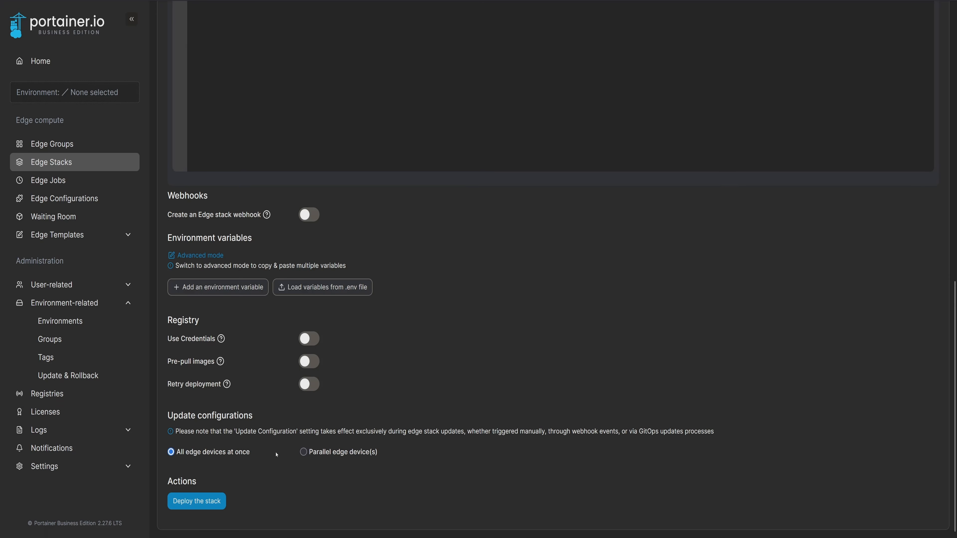
Deploy the nginx stack and view the auto refresh settings of the Edge Stacks table.
left_click(197, 501)
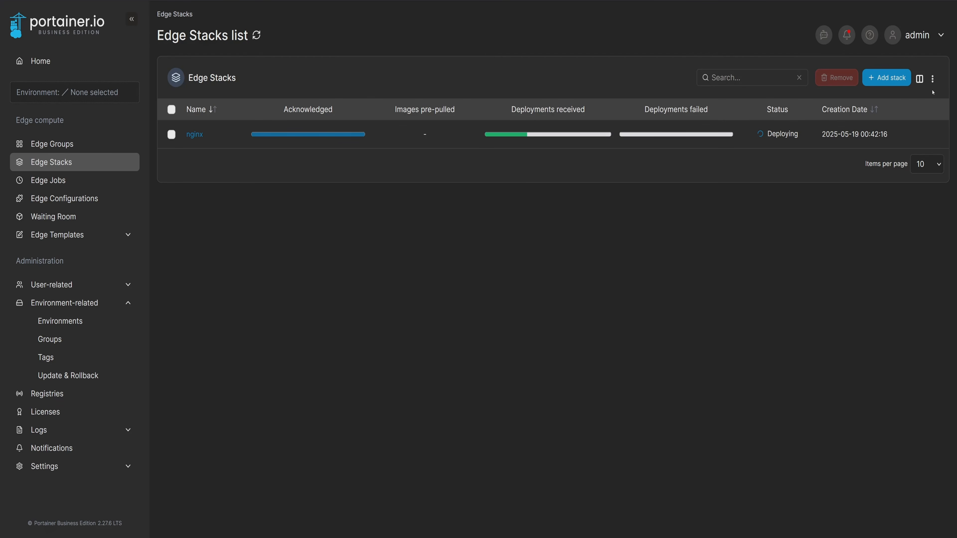
left_click(932, 79)
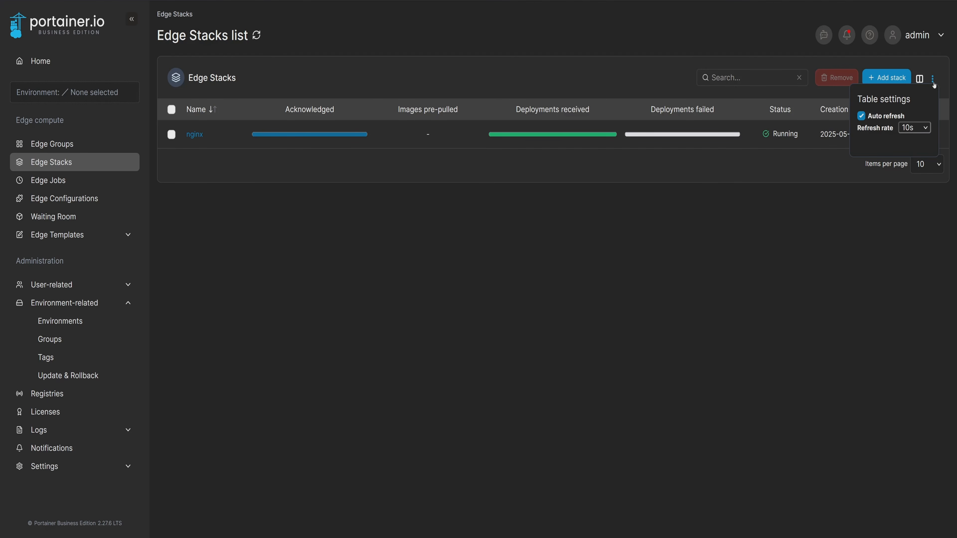
left_click(933, 84)
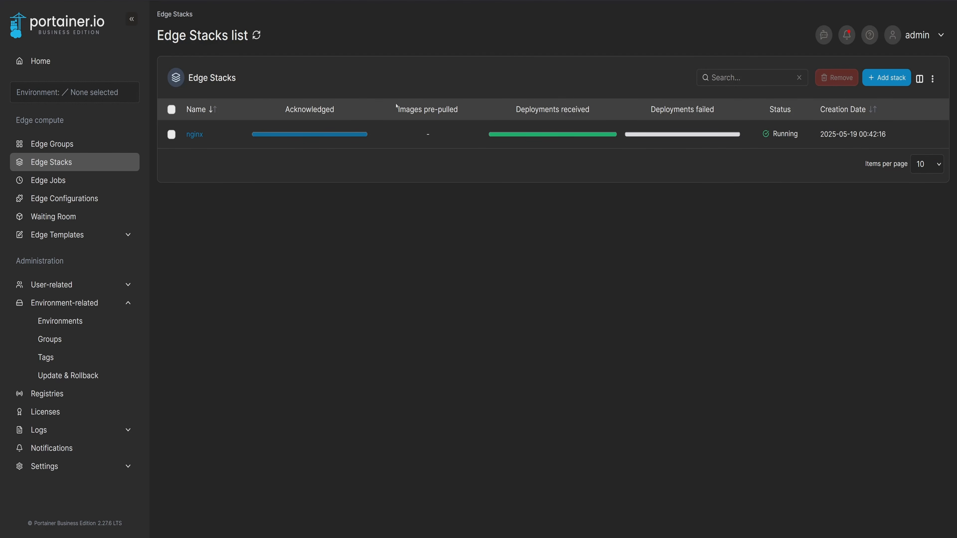
Open the nginx edge stack and check its deployment status on each environment.
left_click(194, 134)
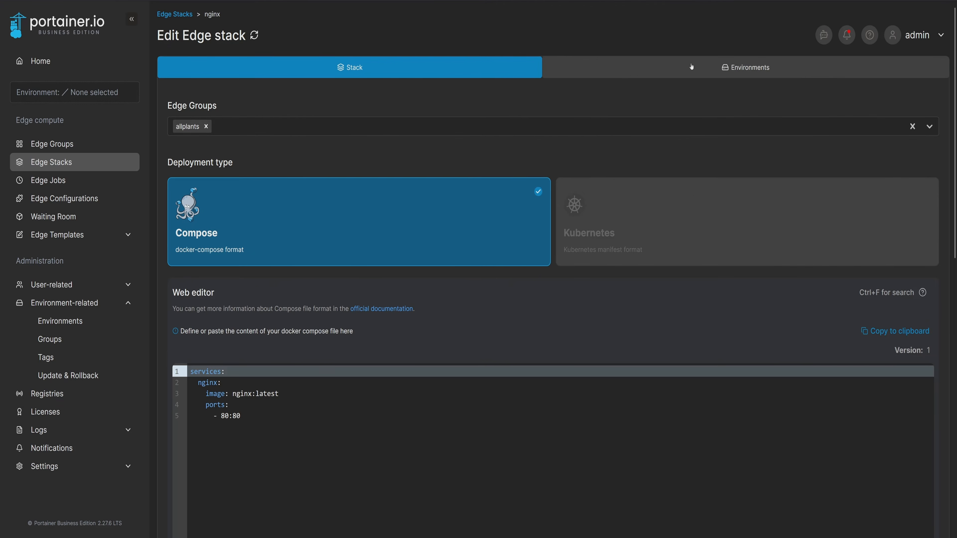
left_click(691, 67)
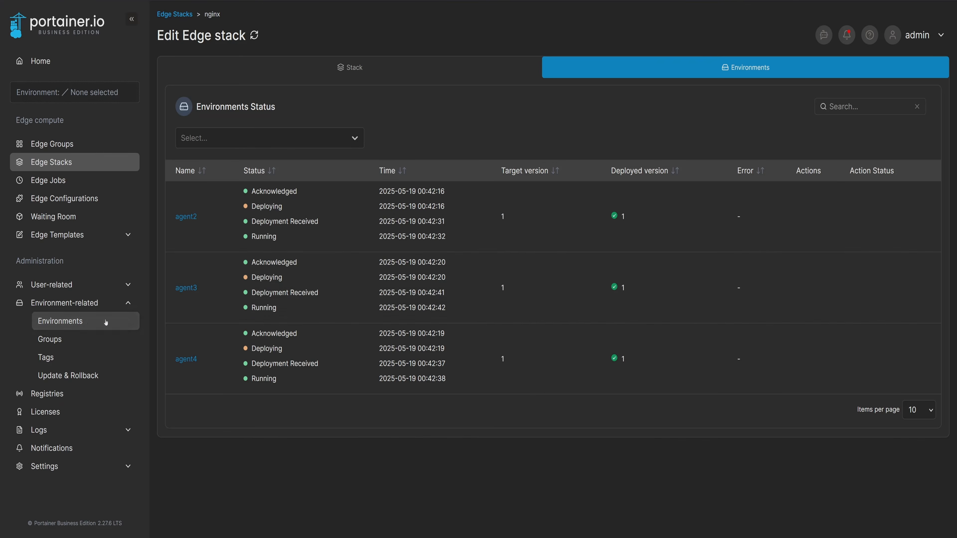
Assign the plant1 tag to the agent1 environment and update the environment.
left_click(60, 321)
left_click(198, 134)
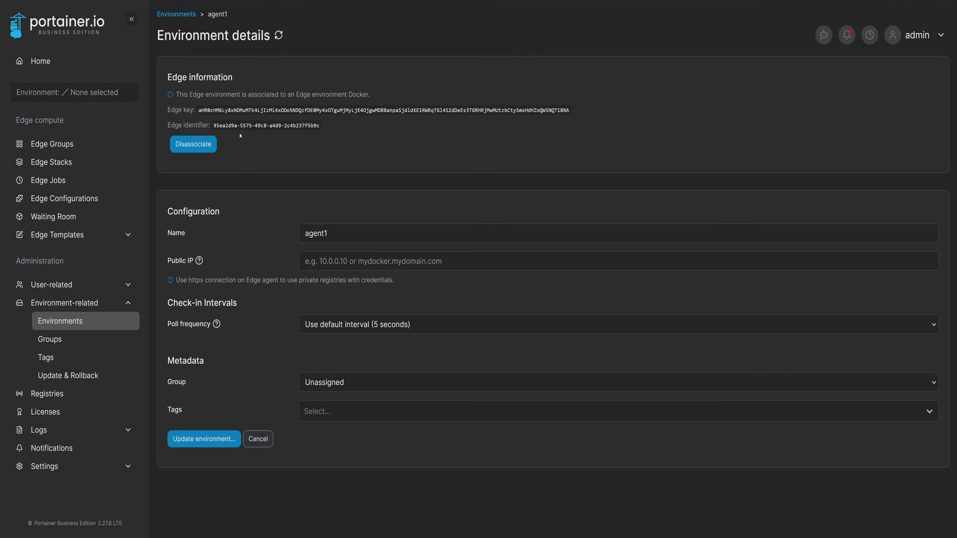
left_click(357, 413)
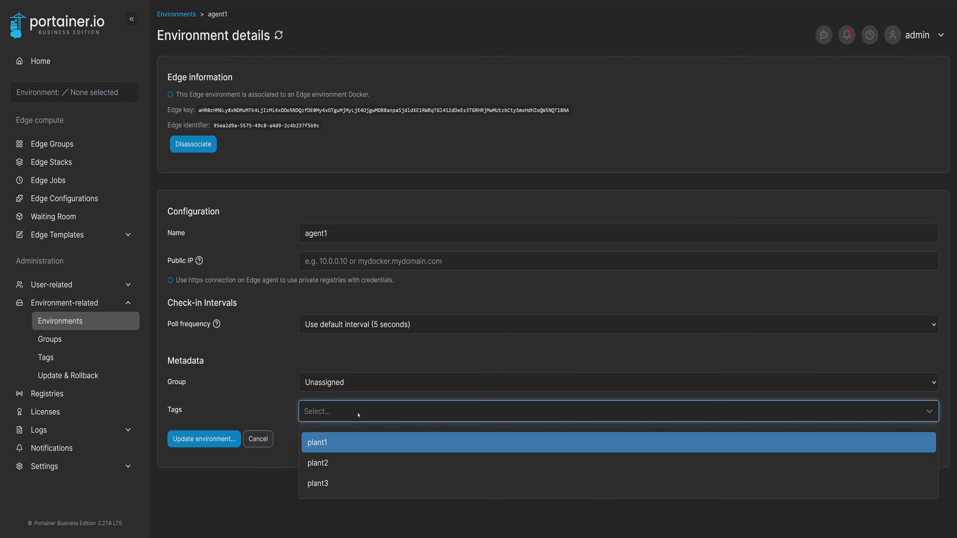
left_click(334, 443)
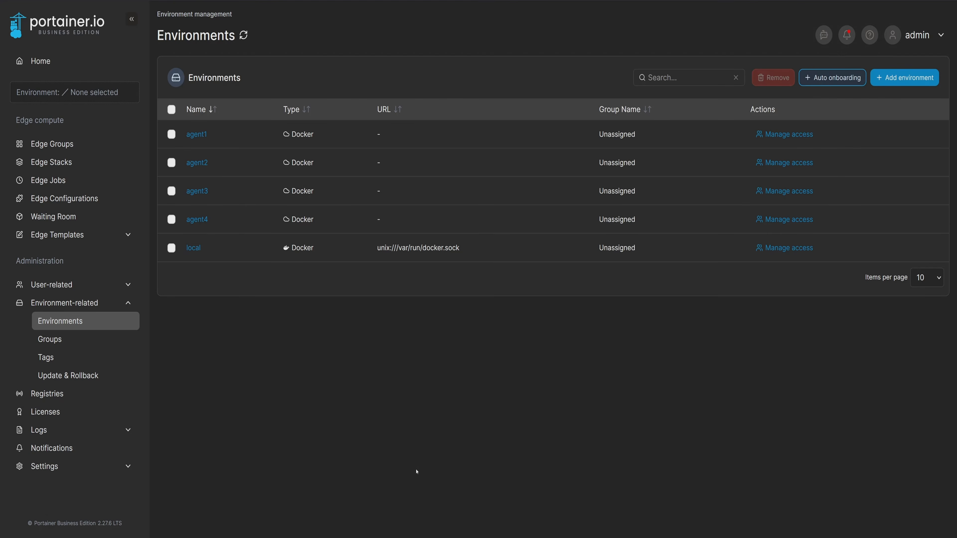
Check the environment counts of the edge groups and the nginx edge stack's deployment status on each environment.
left_click(52, 144)
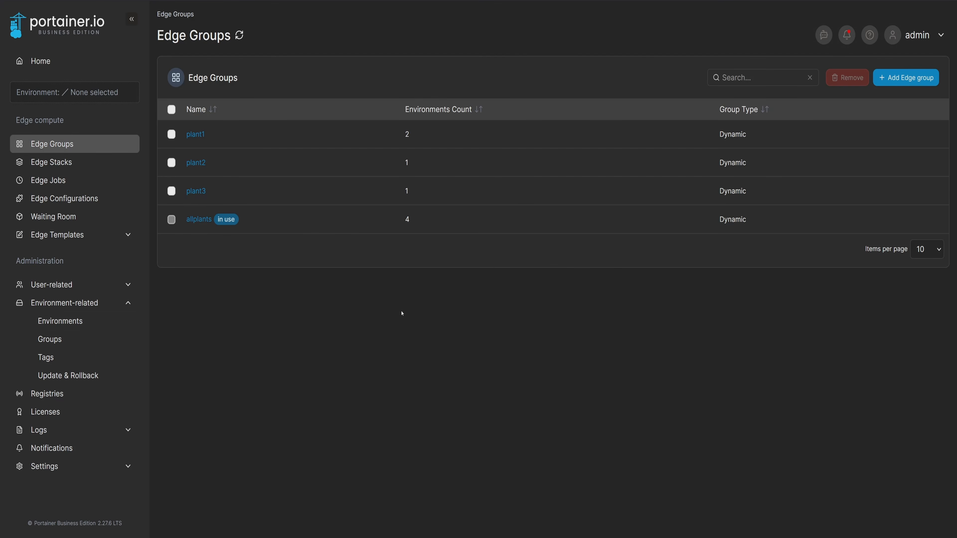
left_click(111, 163)
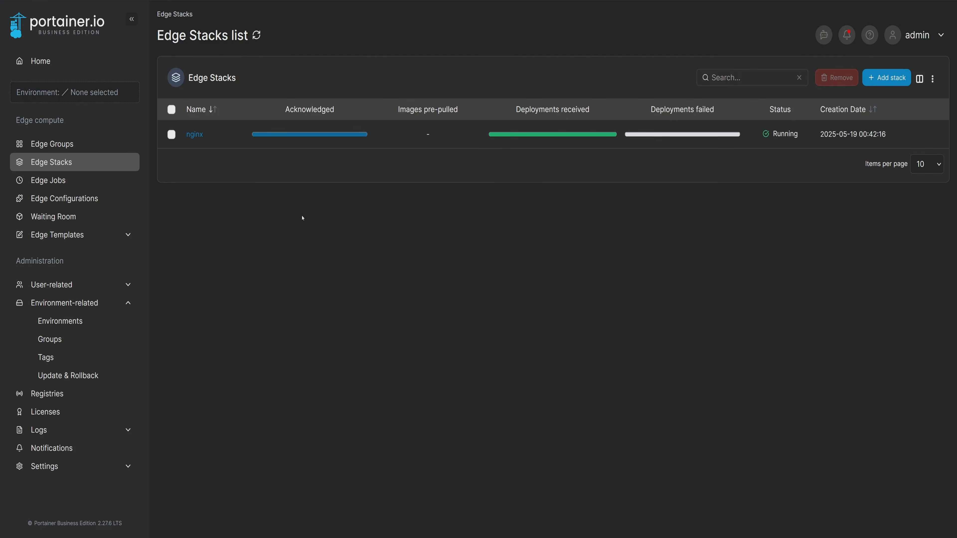
left_click(195, 134)
left_click(666, 72)
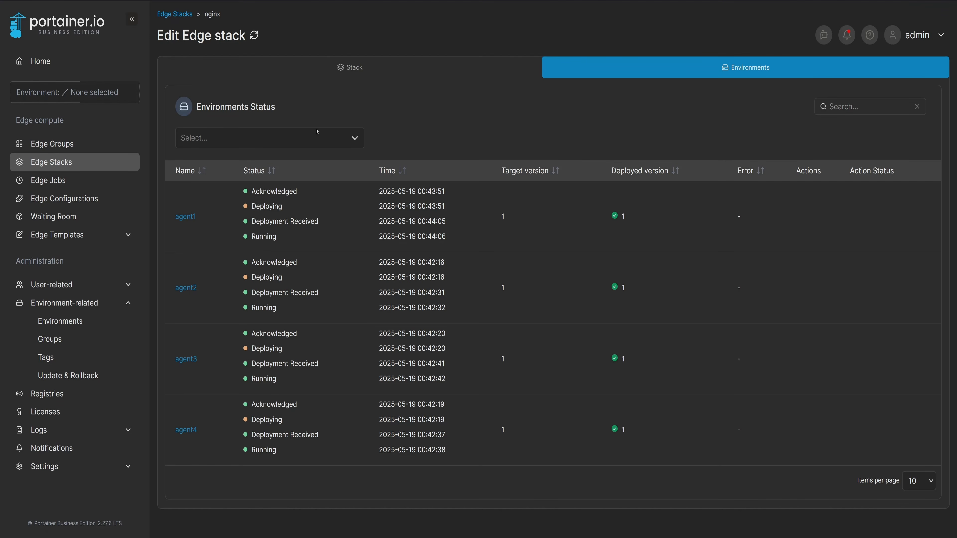
left_click(126, 162)
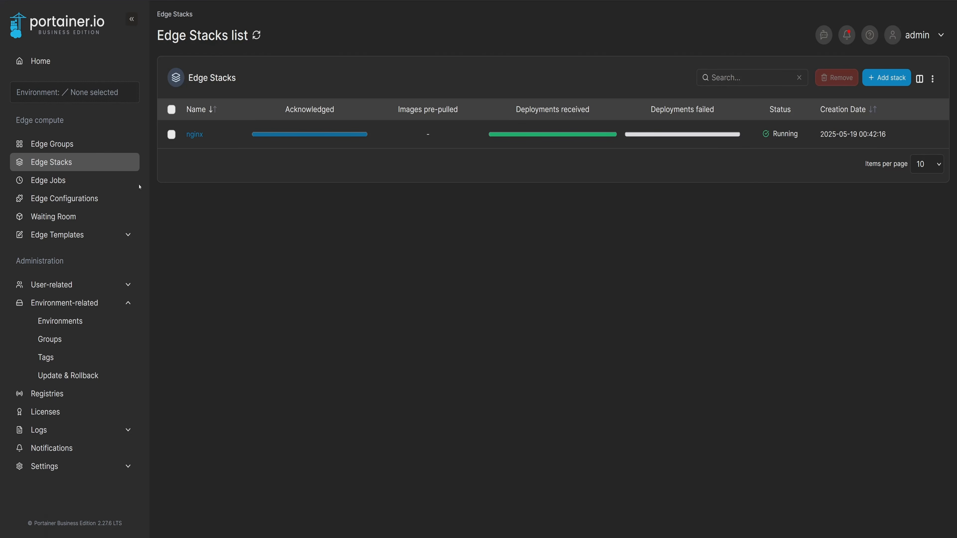
Start a new edge job named cleanuplogs and set its recurring time to Every day.
left_click(130, 181)
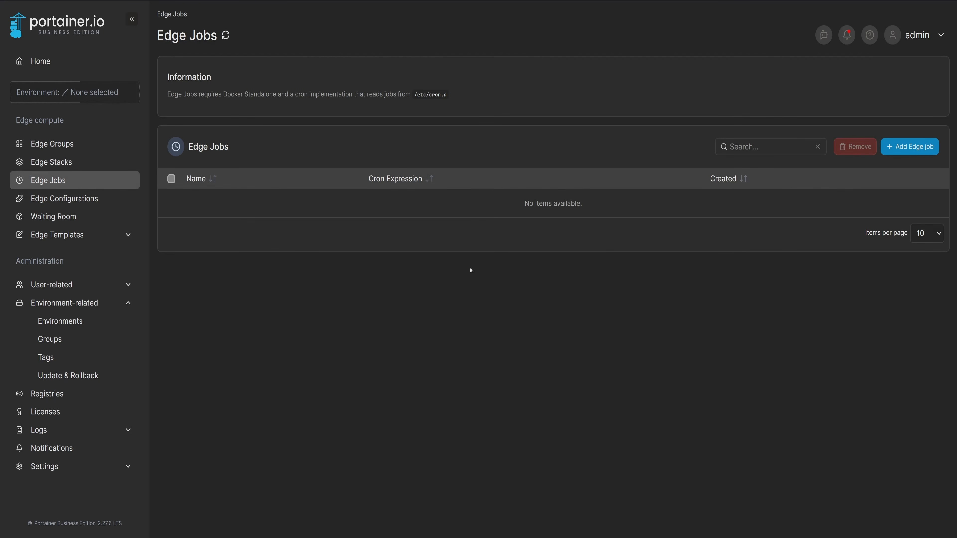
left_click(913, 147)
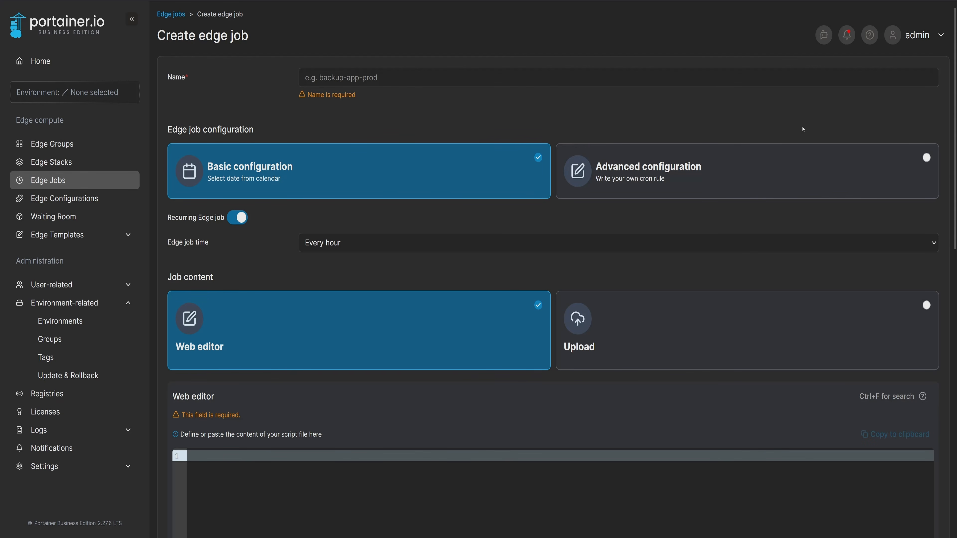
left_click(498, 80)
type("cleanuplogs")
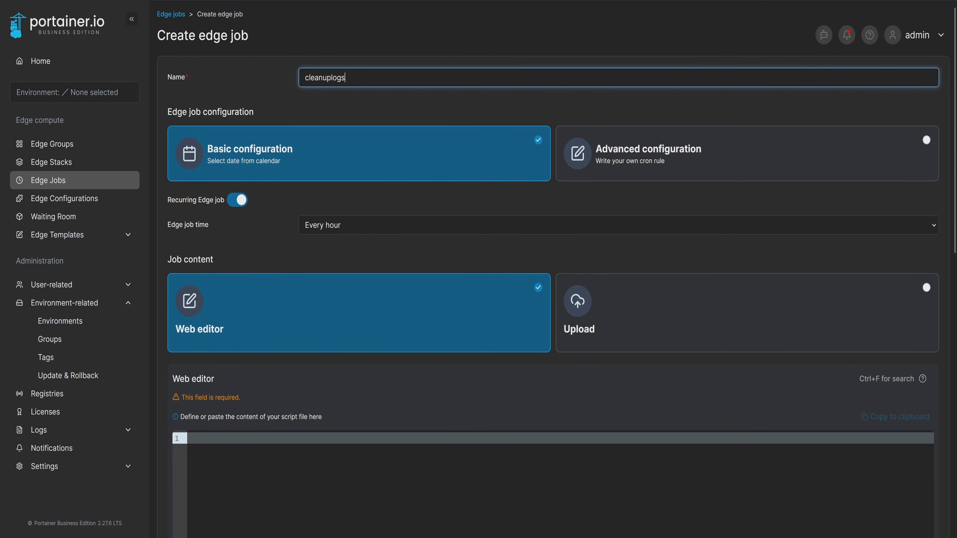
left_click(443, 226)
left_click(384, 274)
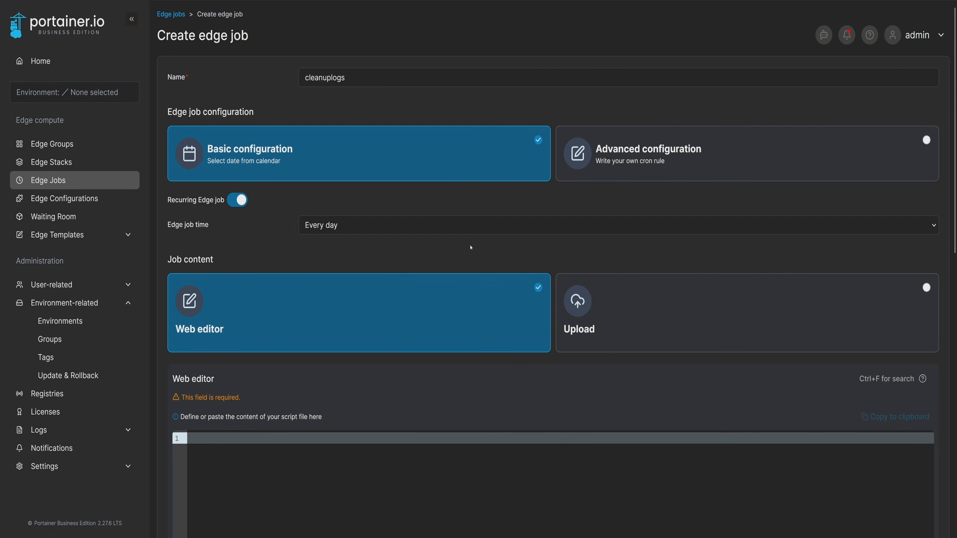
Write the edge job's script as "rm -f /var/logs" in the web editor.
scroll(951, 286, "down", 5)
scroll(696, 206, "down", 5)
left_click(696, 206)
type("rm -f /var/logs")
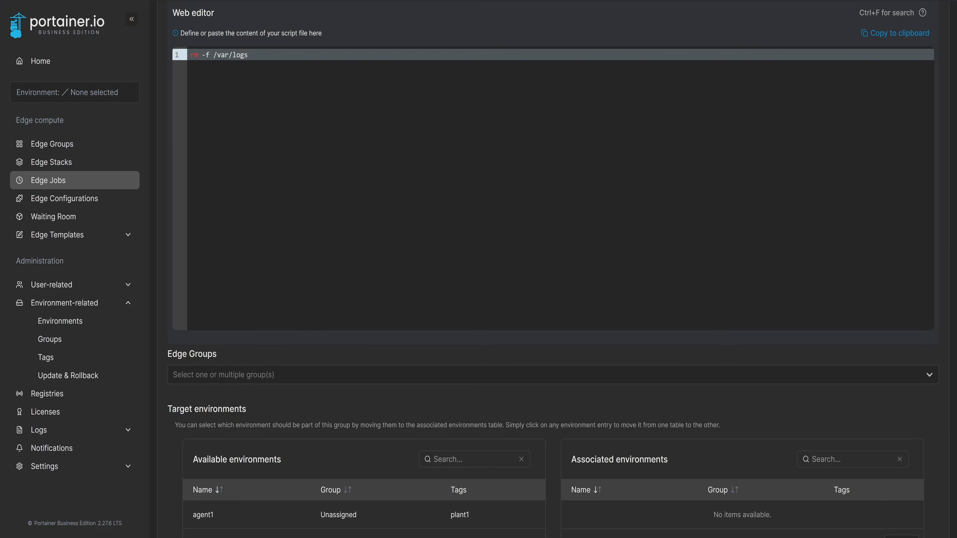
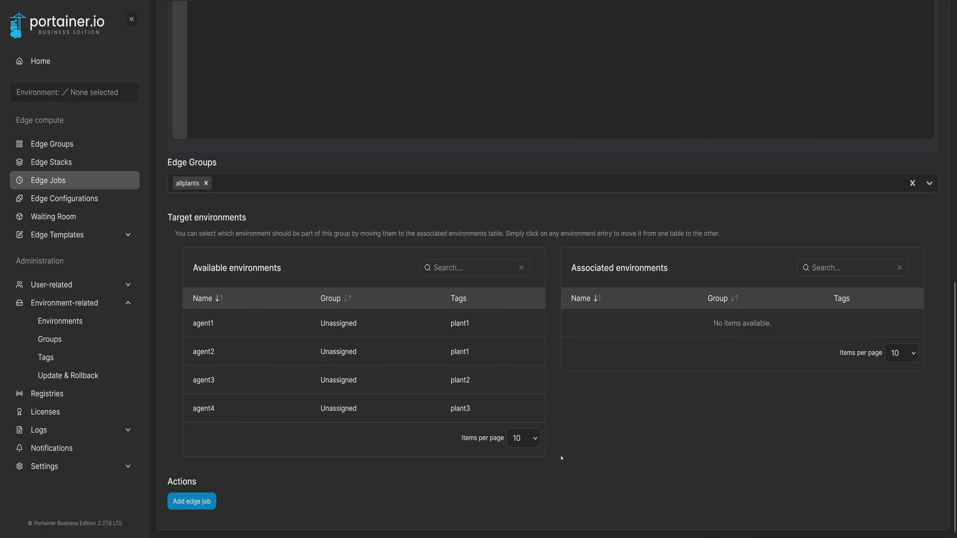
Add the cleanuplogs edge job and review its per-environment results and configuration.
left_click(191, 502)
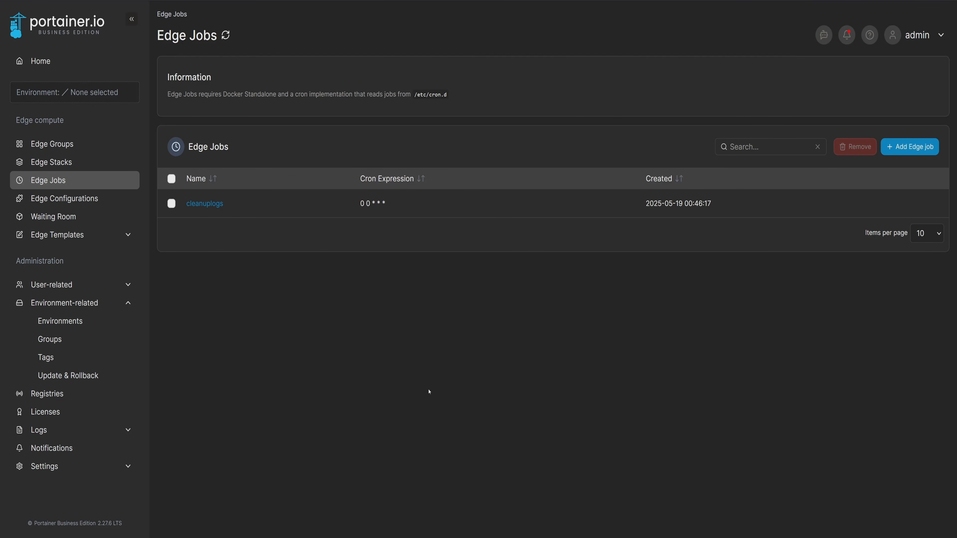
left_click(204, 204)
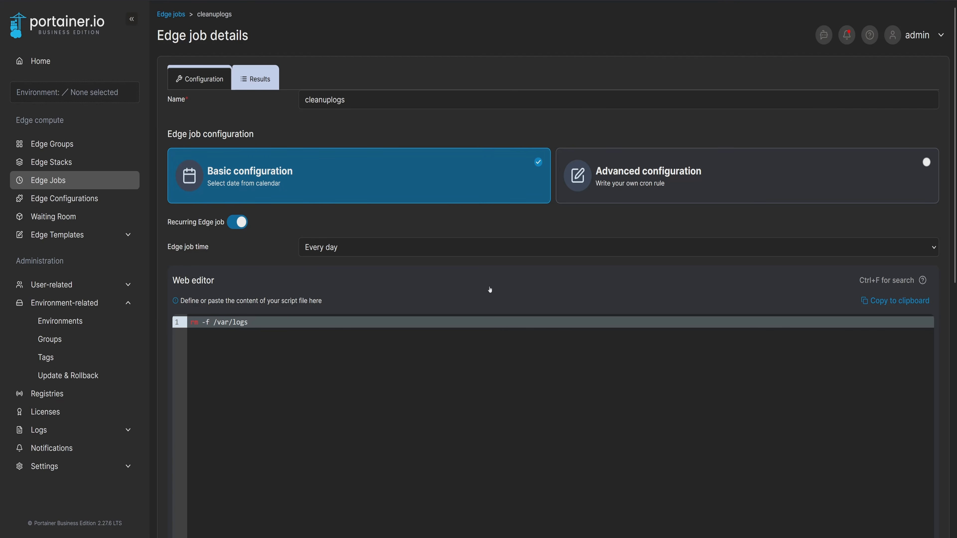
left_click(262, 87)
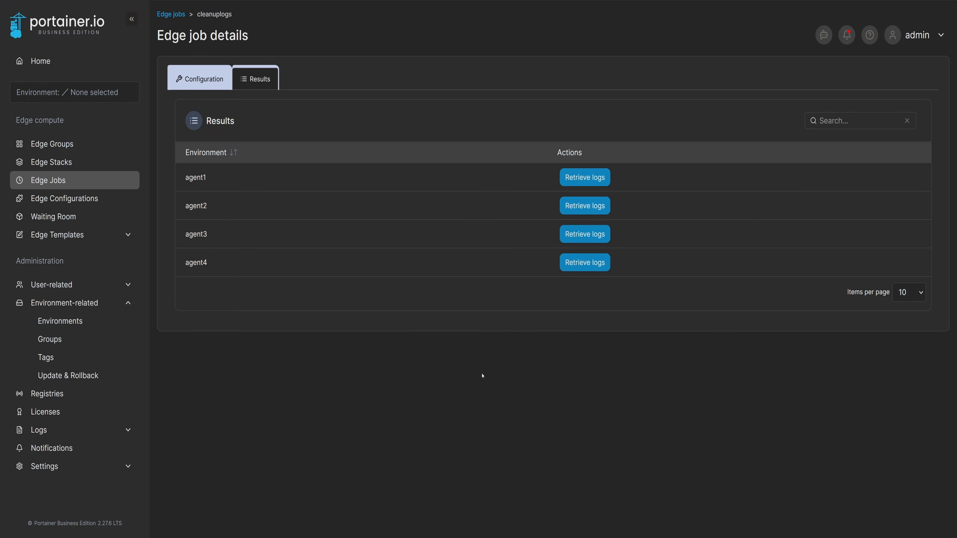
left_click(199, 79)
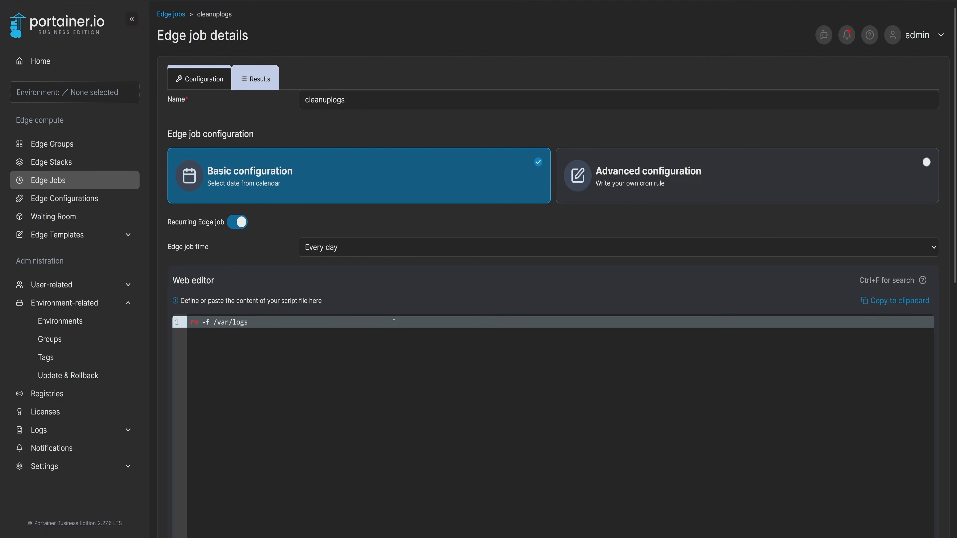
left_click(58, 181)
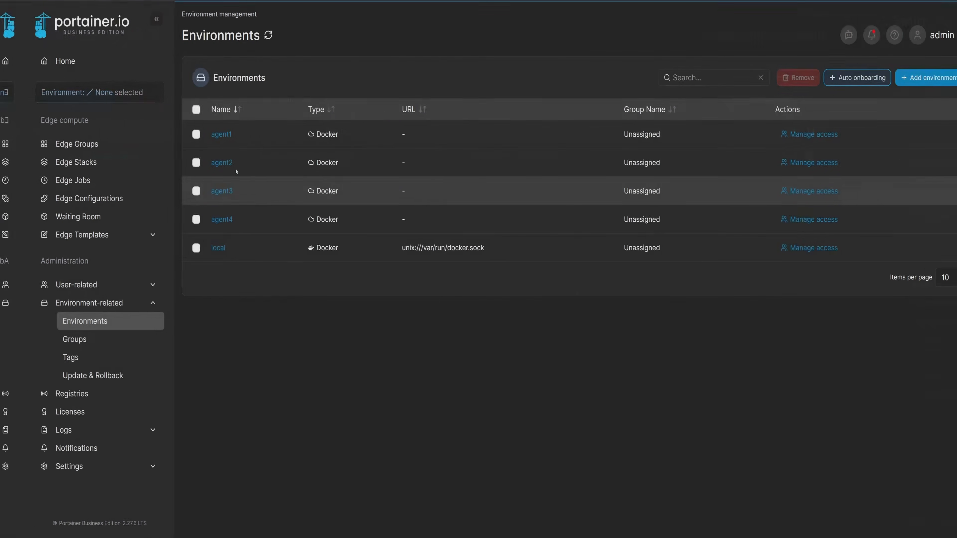
Remove the plant1 tag from the agent1 environment and confirm the environment update.
left_click(199, 136)
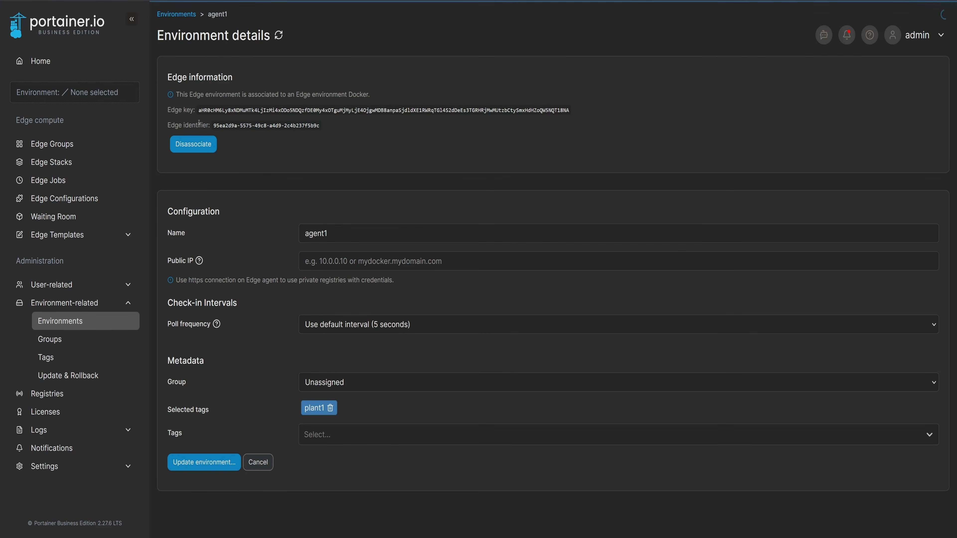
left_click(328, 414)
left_click(200, 439)
left_click(490, 322)
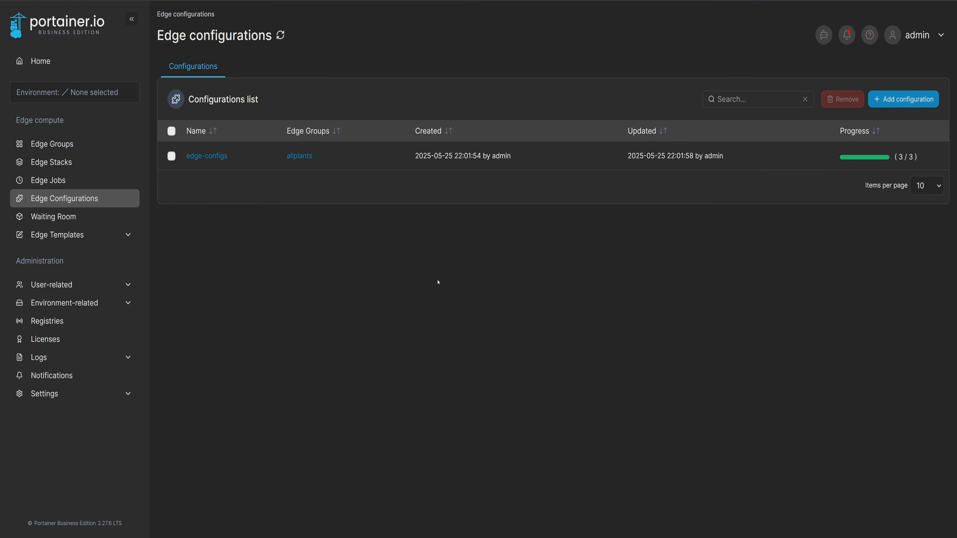
Start a new custom edge template with the title and description my-nginx.
left_click(128, 234)
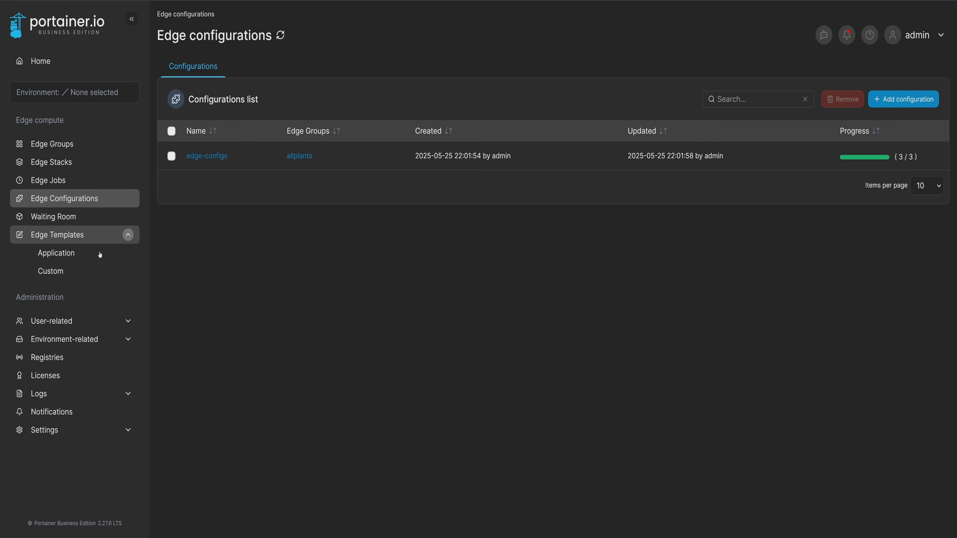
left_click(48, 278)
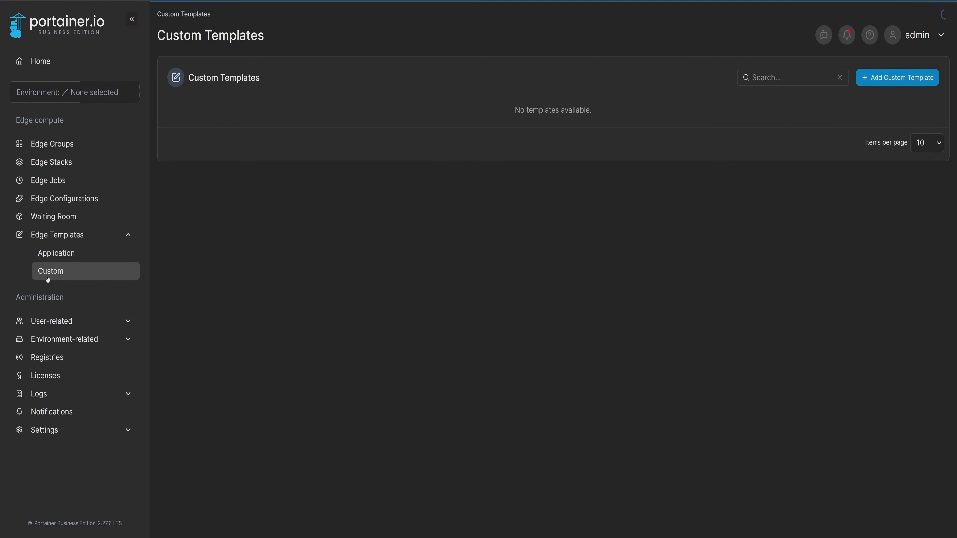
left_click(897, 80)
left_click(349, 77)
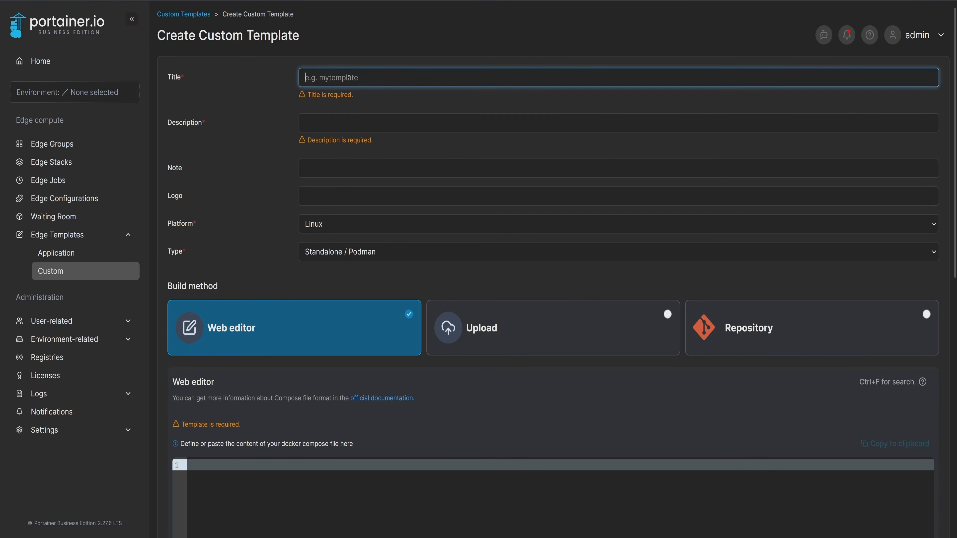
type("my-nginx")
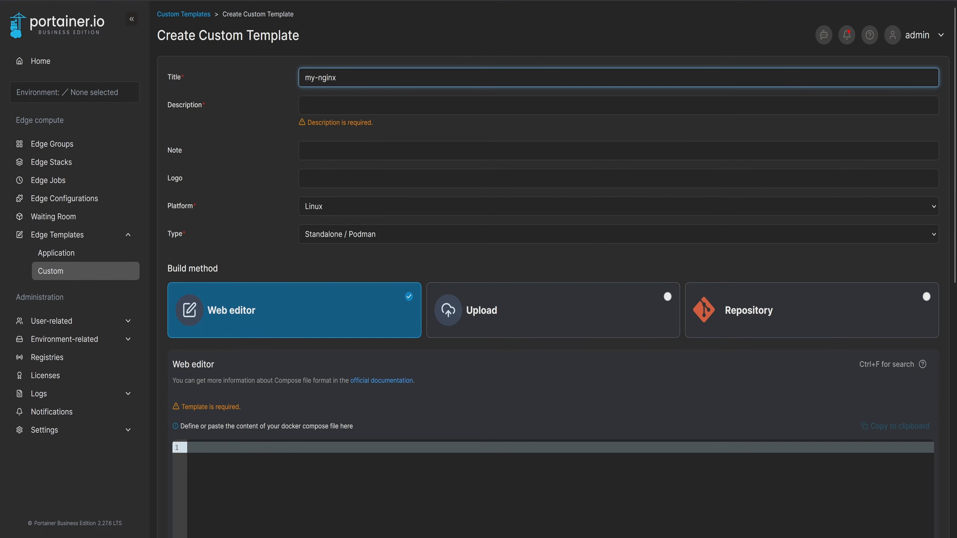
key("Tab")
type("my-nginx")
key("Tab")
key("Tab")
key("Tab")
key("Tab")
Paste the nginx compose file mounting /var/edge/configs/${PORTAINER_EDGE_ID}.html as the index page on port 8081:80, and create the custom template.
scroll(282, 155, "down", 8)
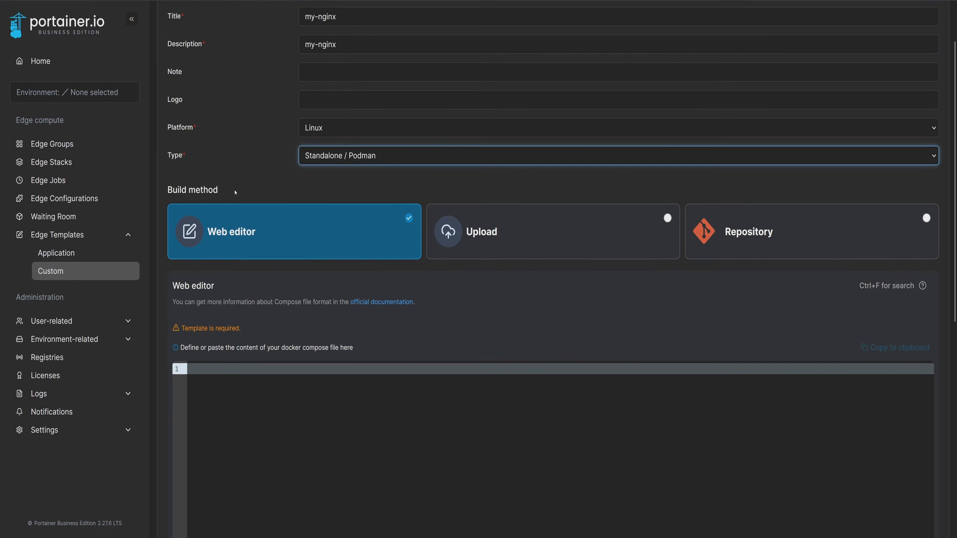
type("services:   nginx:     image: nginx:latest     container_name: nginx-server     ports:       - 8081:80     volumes:       - /var/edge/configs/${PORTAINER_EDGE_ID}.html:/usr/share/nginx/html/index.html:ro")
left_click(319, 167)
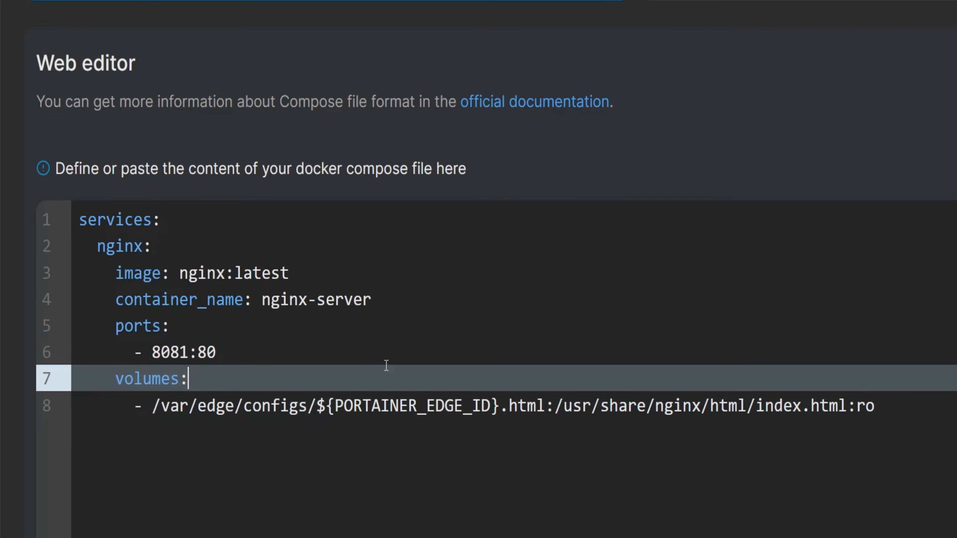
scroll(687, 493, "down", 2)
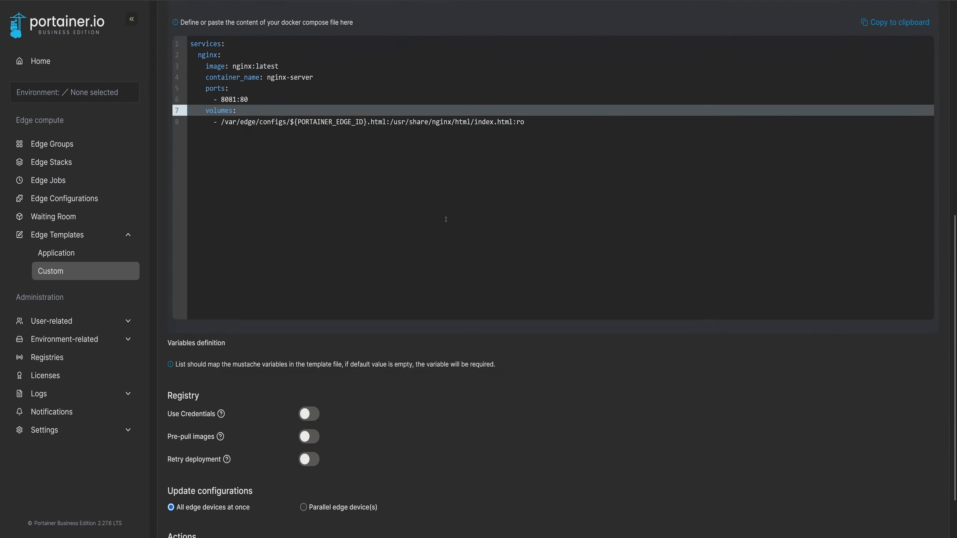
scroll(446, 219, "down", 2)
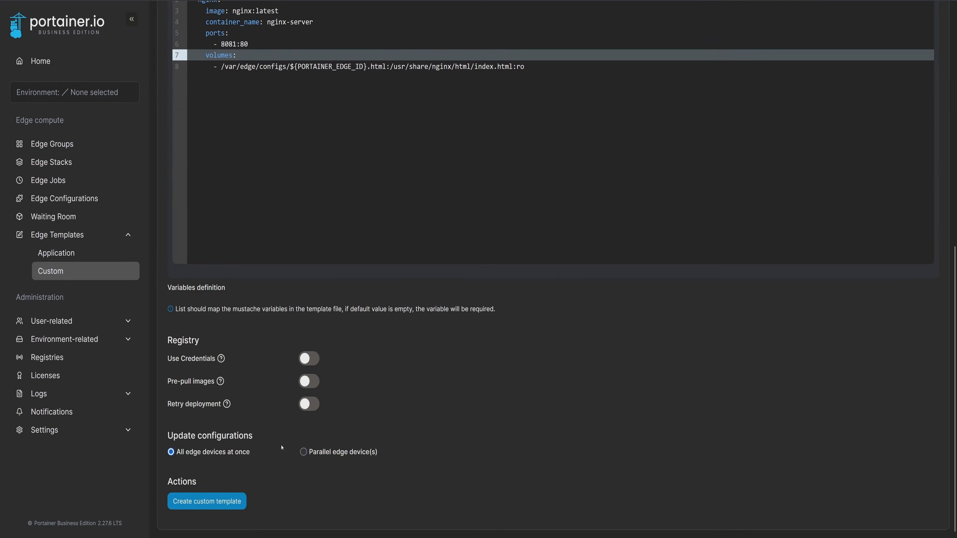
left_click(210, 502)
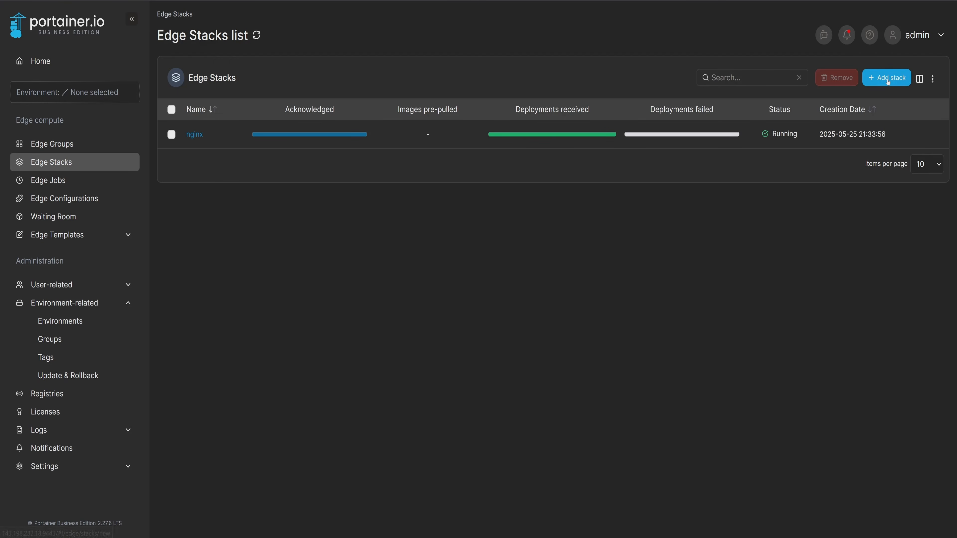
Start a new edge stack that uses the custom template my-nginx as its build method.
left_click(887, 78)
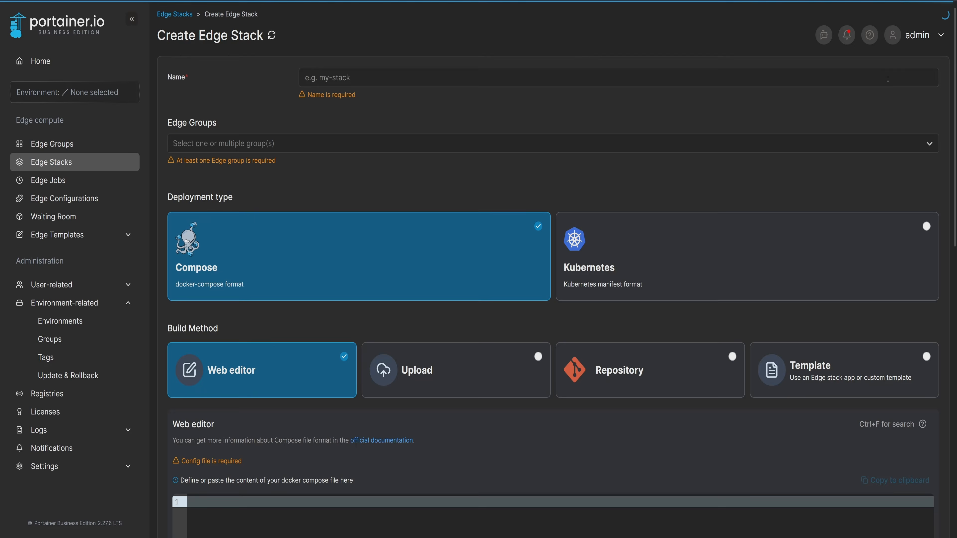
left_click(816, 367)
left_click(350, 419)
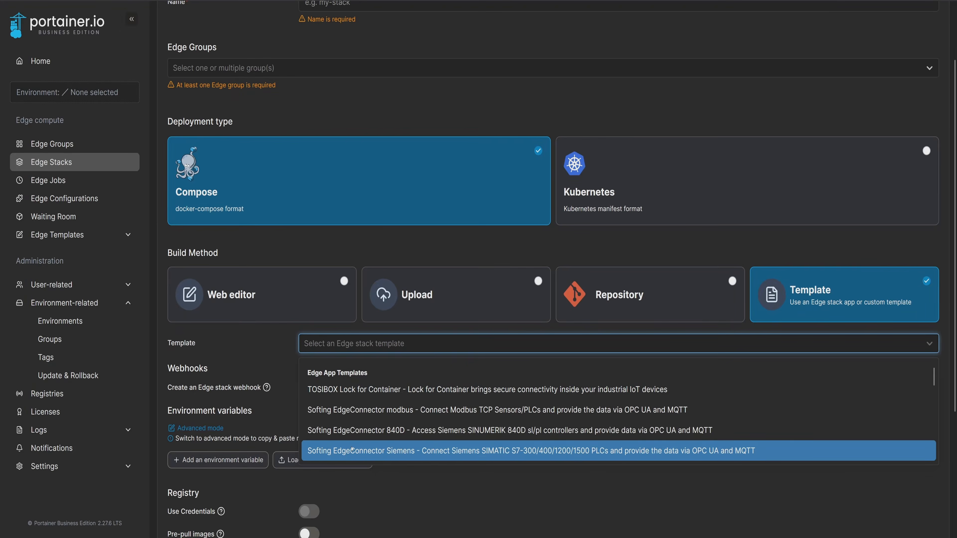
scroll(354, 445, "down", 5)
scroll(358, 438, "down", 5)
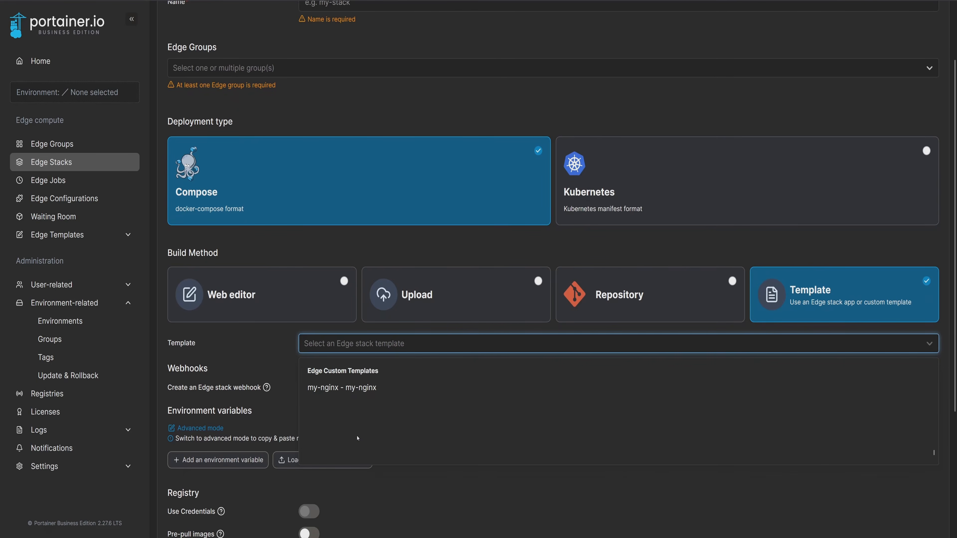
left_click(369, 388)
scroll(382, 408, "down", 5)
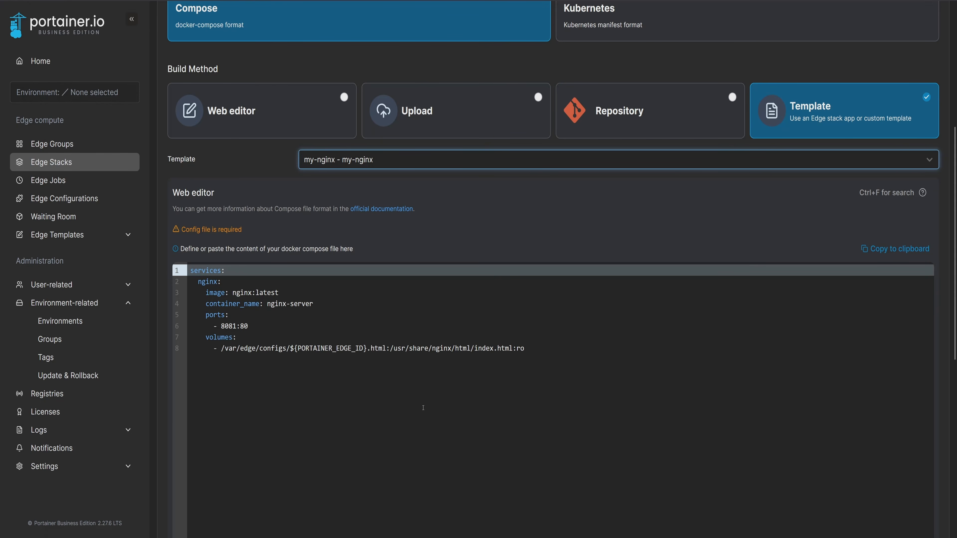
Name the edge stack my-nginx, assign it to the allplants edge group and deploy it.
scroll(470, 417, "up", 6)
left_click(361, 78)
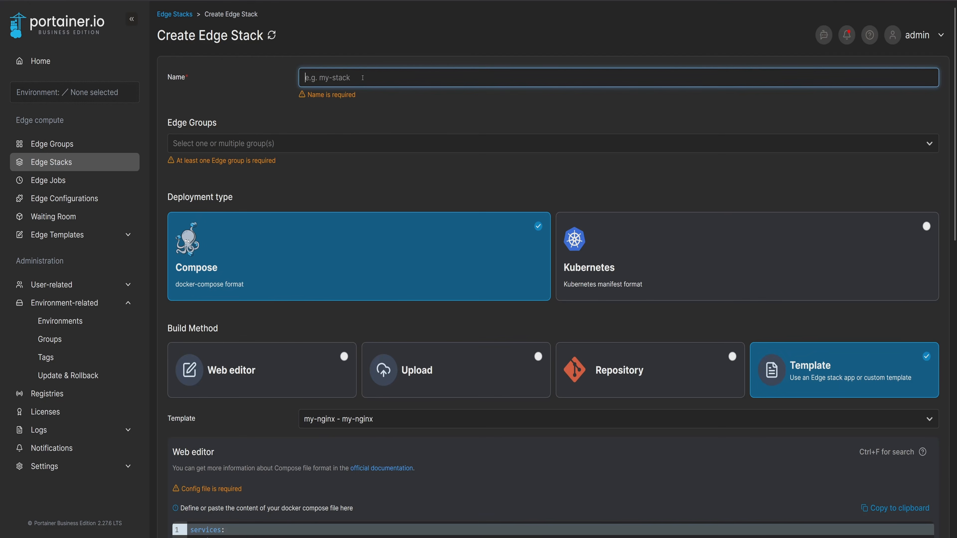
type("my-nginx")
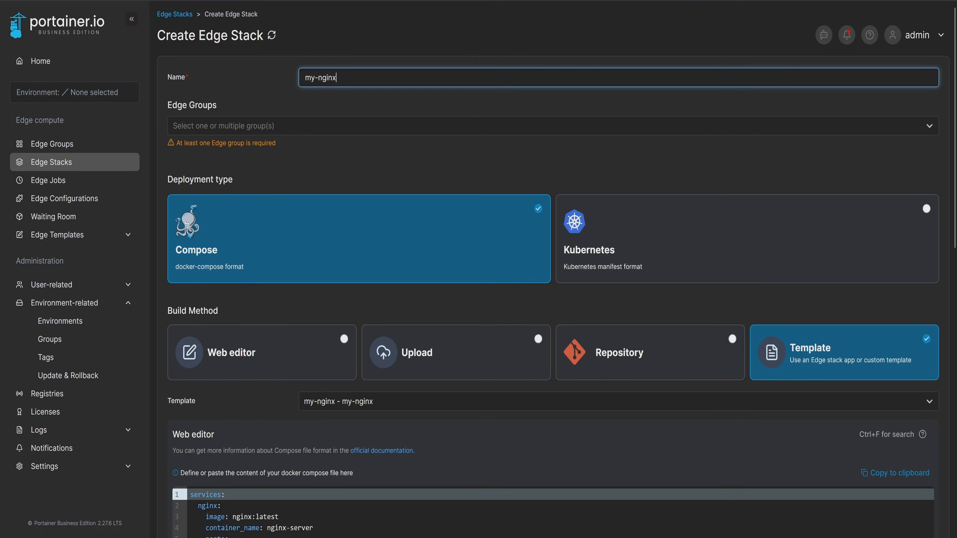
left_click(206, 128)
left_click(211, 216)
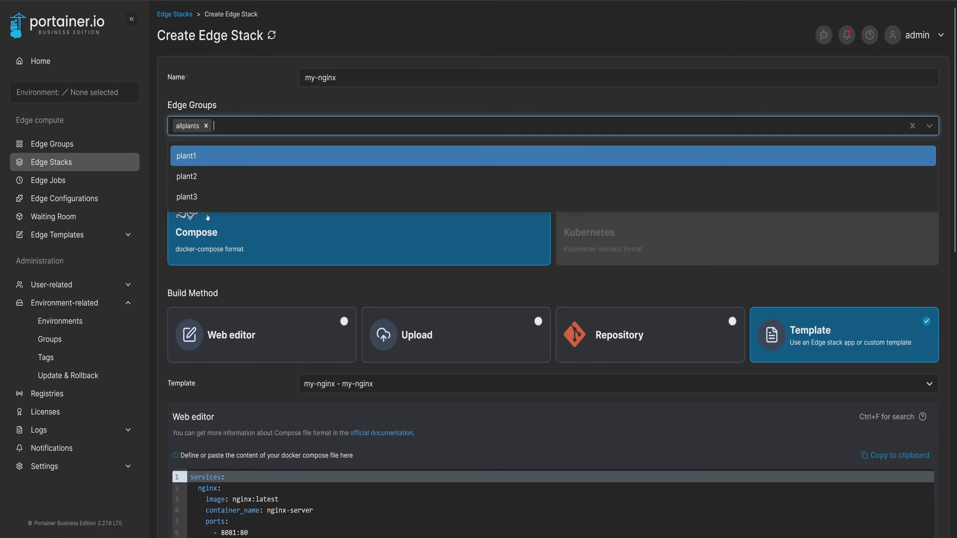
left_click(254, 99)
scroll(565, 264, "down", 10)
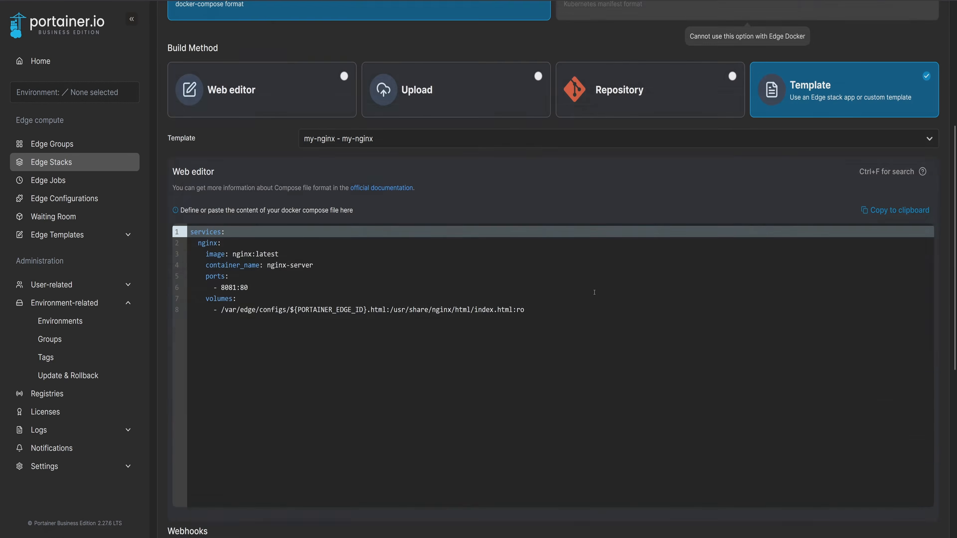
scroll(594, 292, "down", 4)
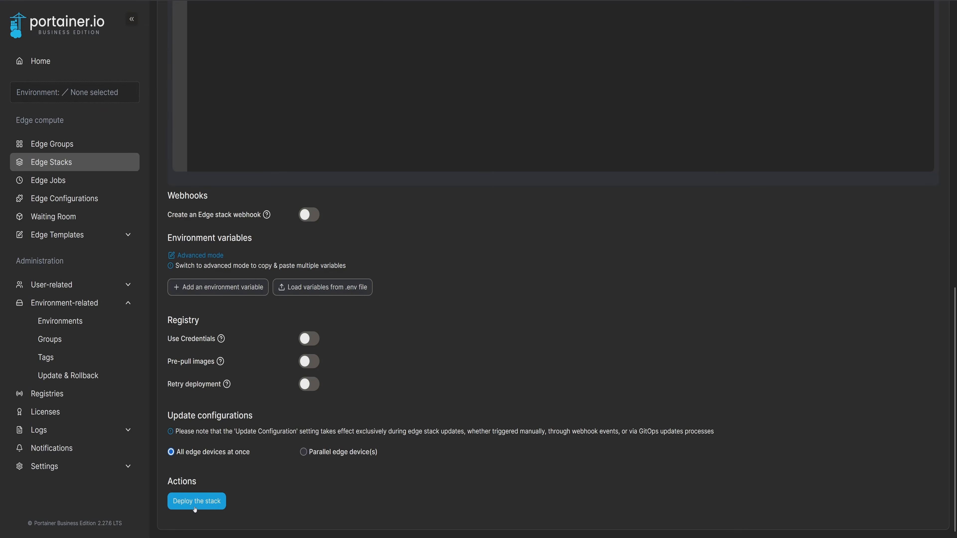
left_click(211, 501)
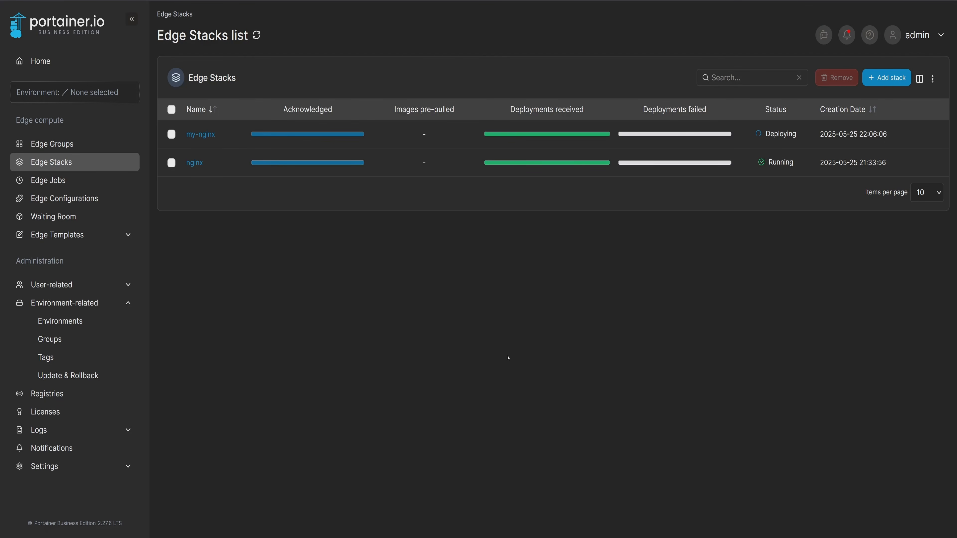
Check the my-nginx stack's environments and the web pages served by agents 02, 03 and 04, and return to the edge stacks list.
left_click(200, 134)
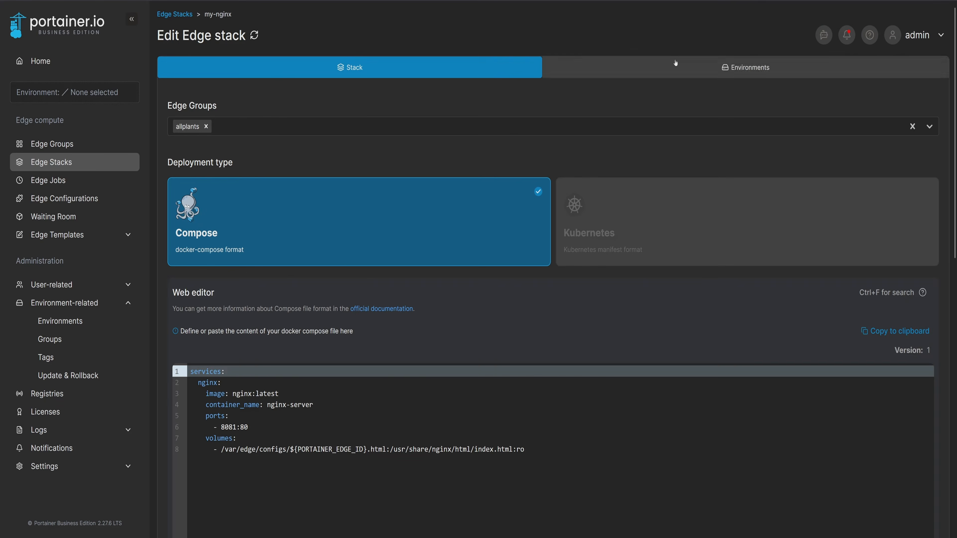
left_click(693, 73)
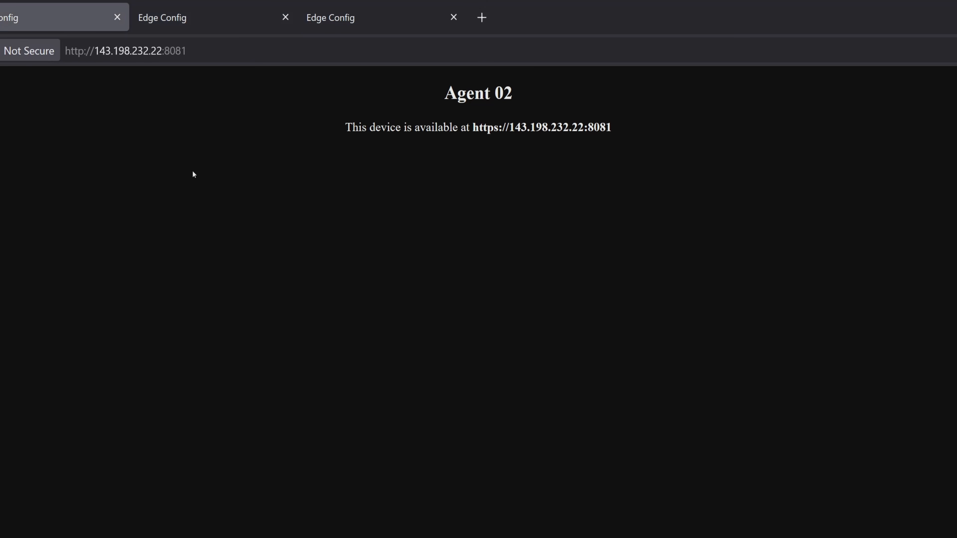
key("ctrl+Tab")
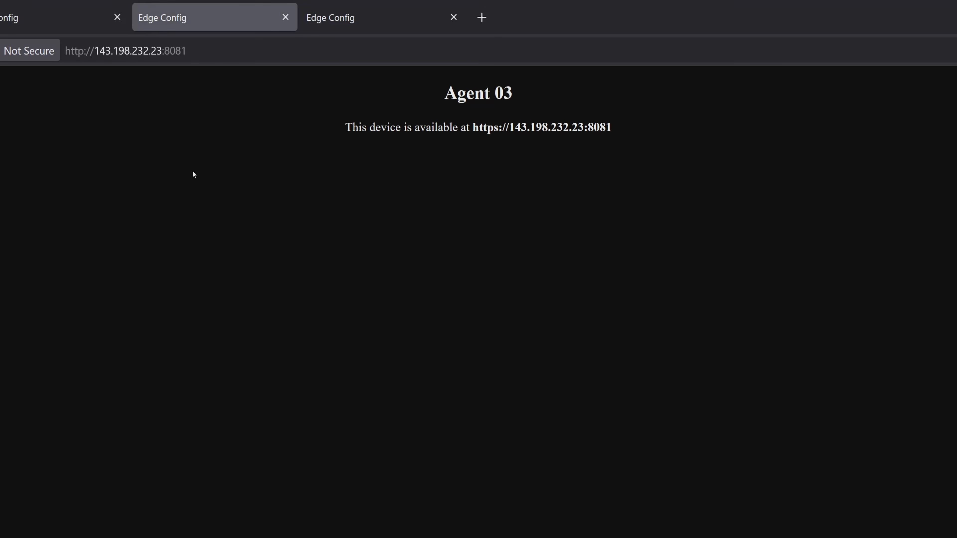
key("ctrl+Tab")
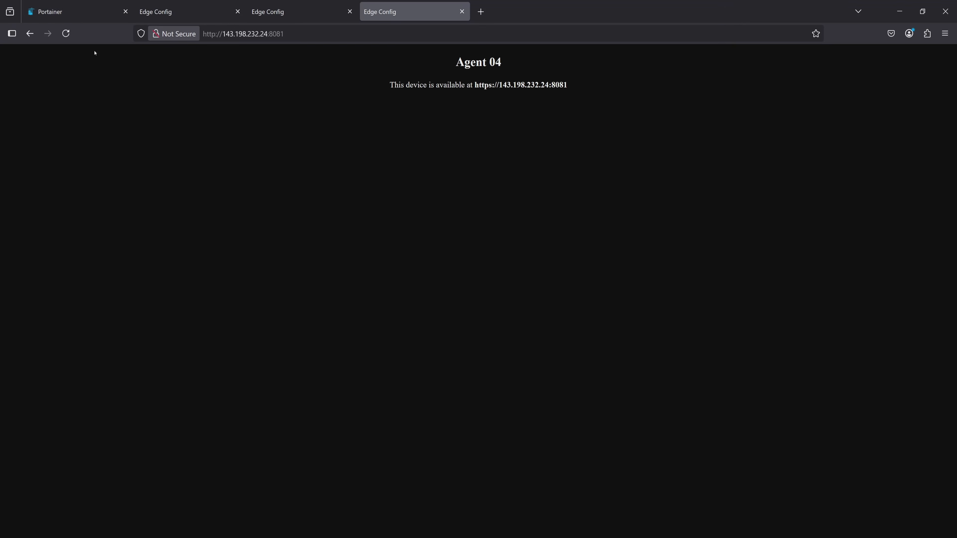
key("ctrl+Tab")
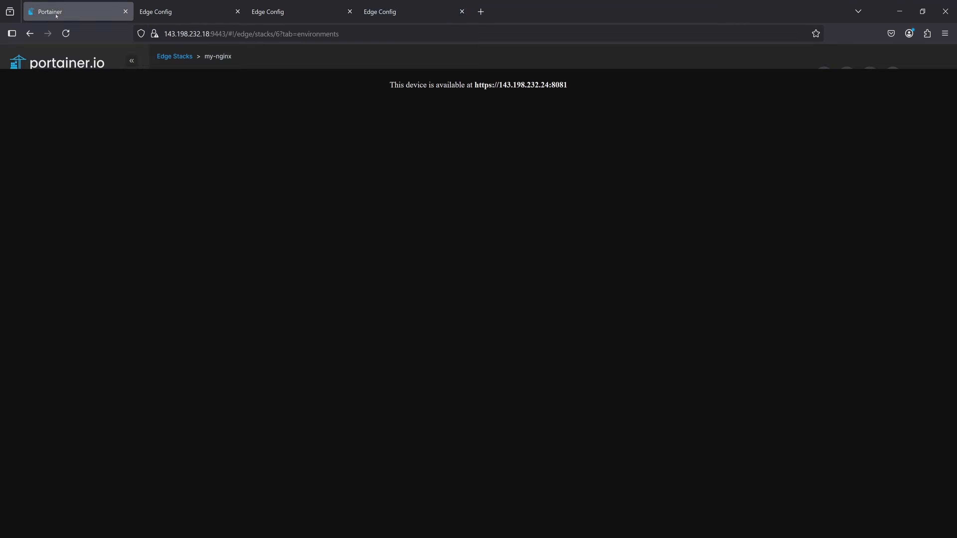
left_click(64, 190)
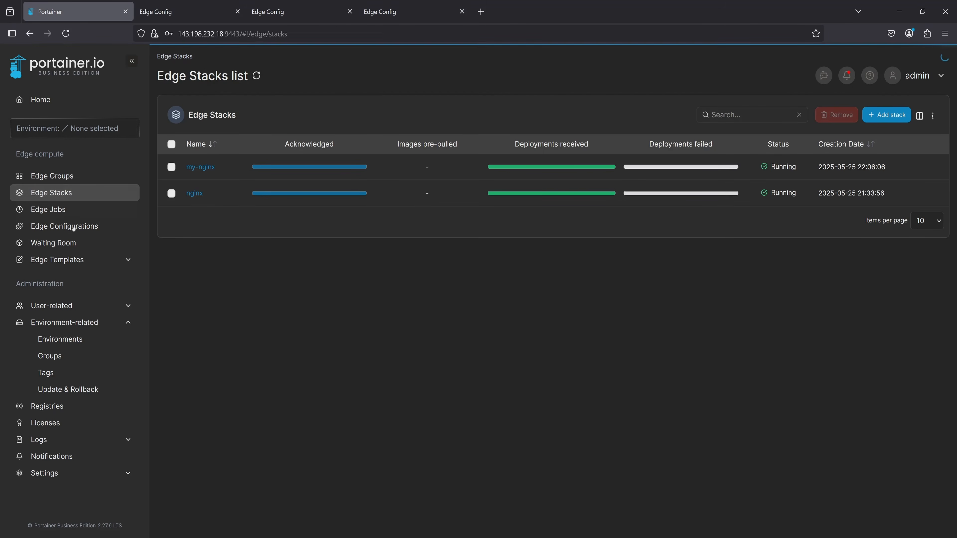